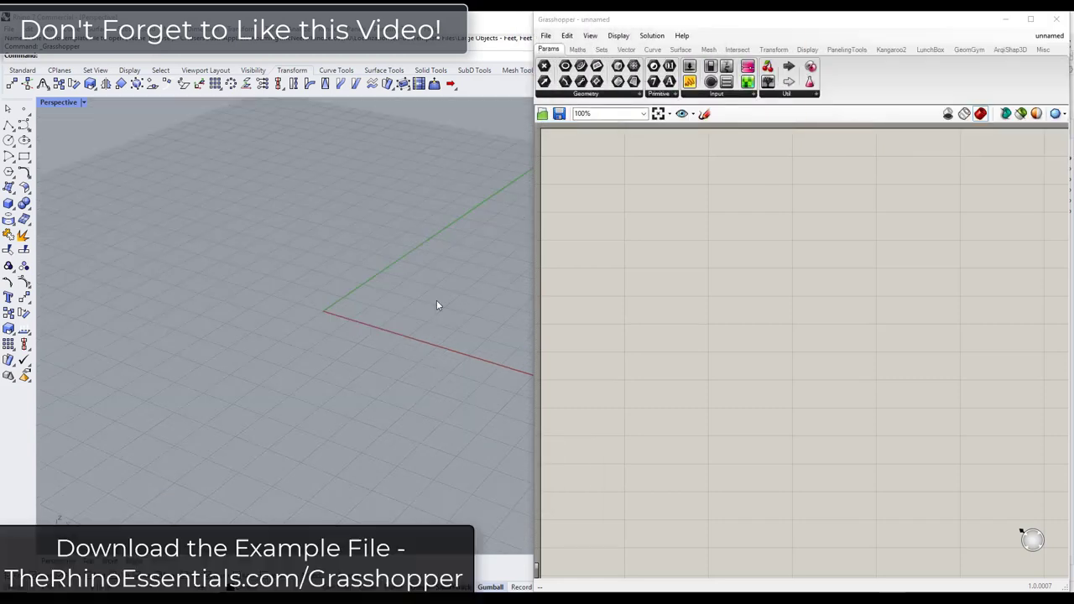
Step: Add a Rectangle component to the empty canvas and shift it slightly to make room for its inputs
{"action": "scroll", "coordinate": [269, 301], "scroll_direction": "up", "scroll_amount": 3}
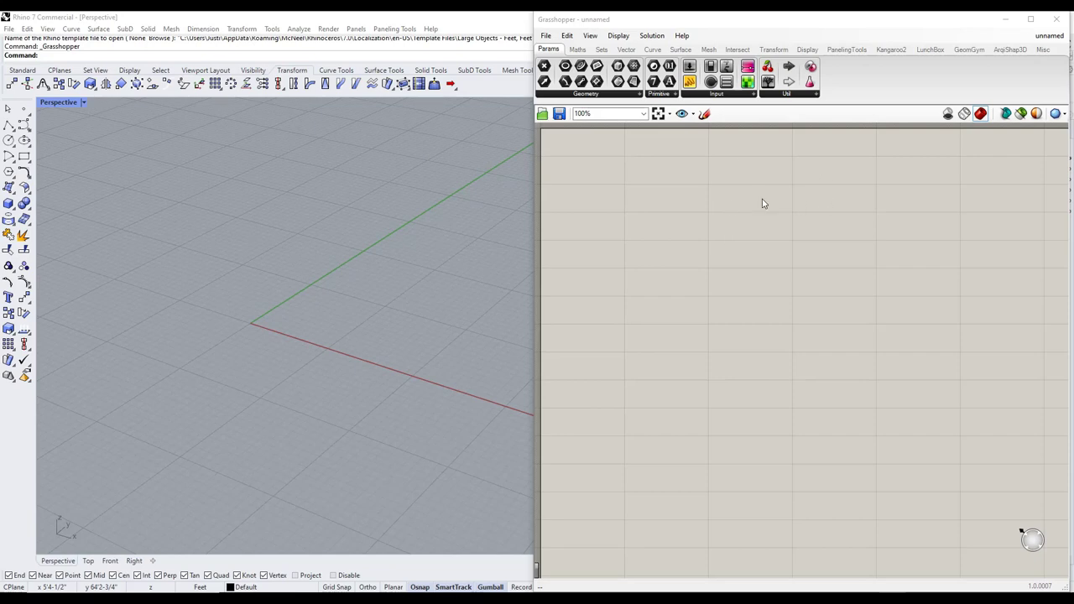
{"action": "double_click", "coordinate": [752, 232]}
{"action": "type", "text": "rec"}
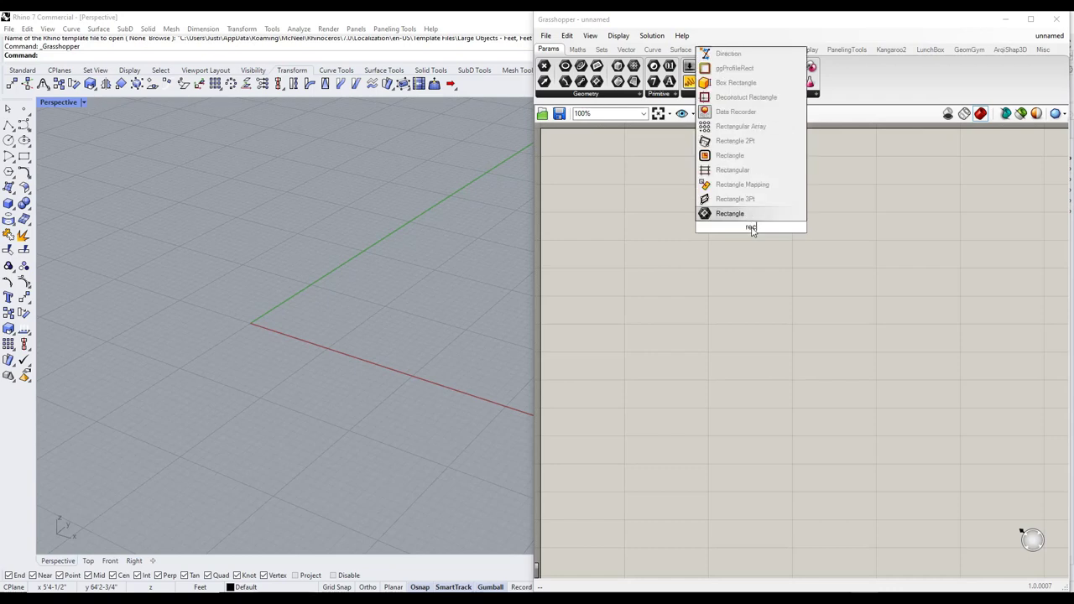
{"action": "left_click", "coordinate": [743, 180]}
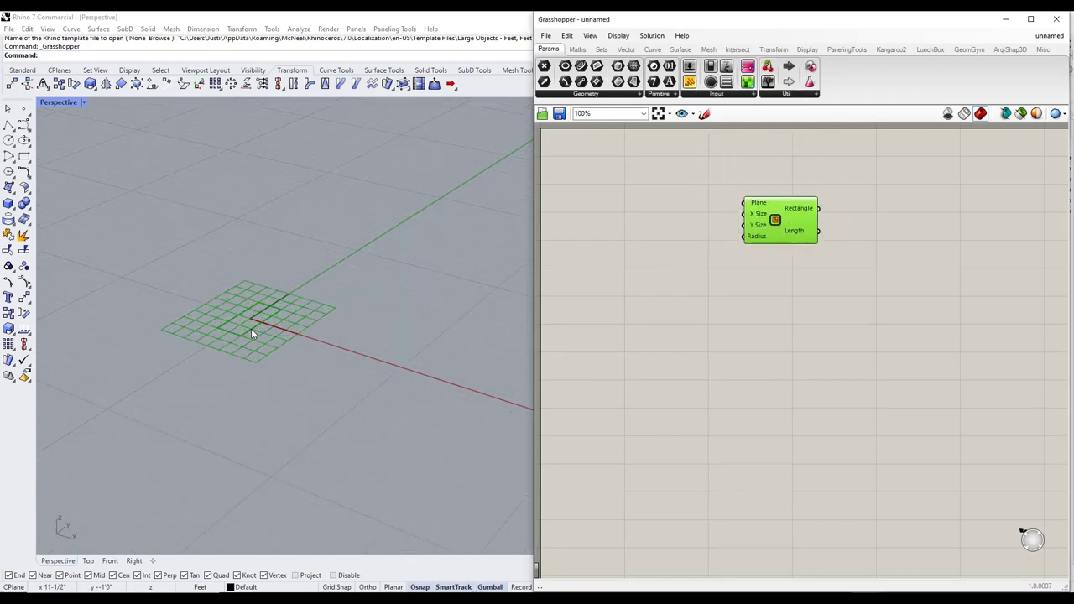
{"action": "scroll", "coordinate": [250, 328], "scroll_direction": "up", "scroll_amount": 3}
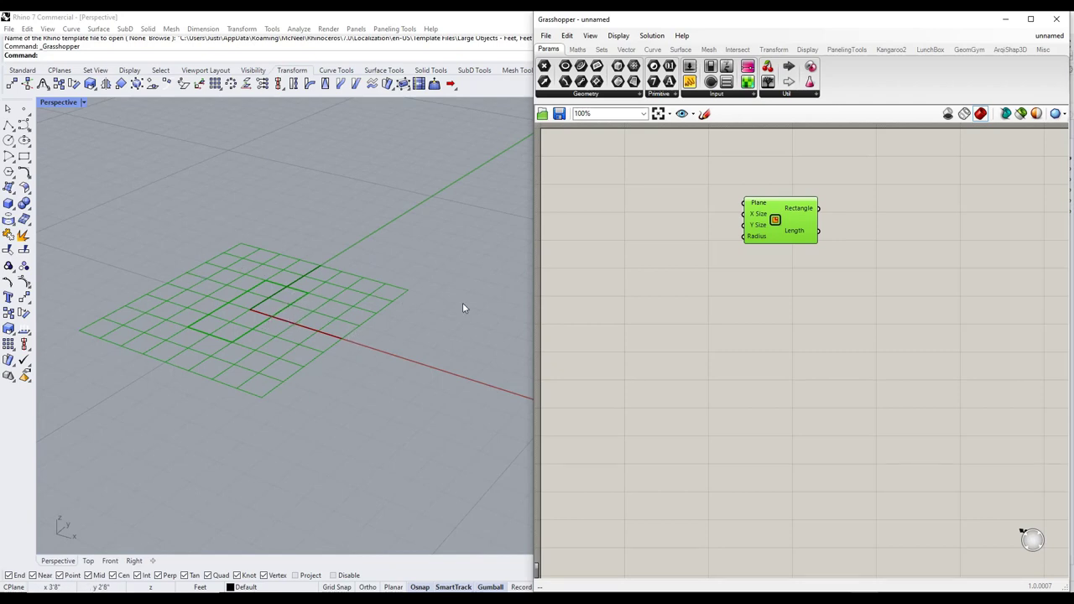
{"action": "left_click_drag", "start_coordinate": [770, 207], "coordinate": [800, 212]}
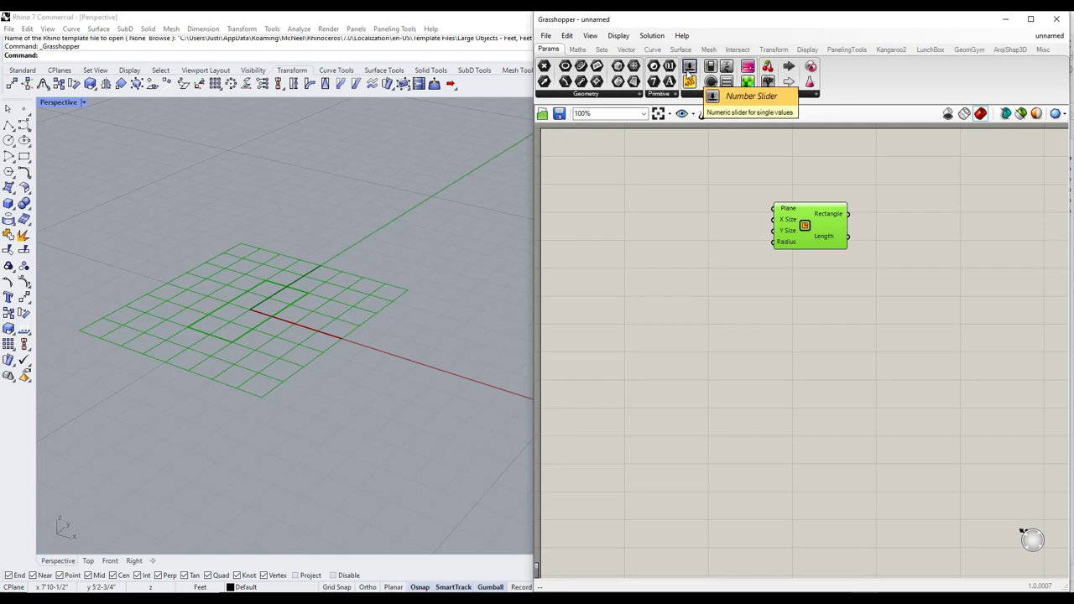
Step: Add a number slider with the value 0.340 and connect it to the rectangle's X Size
{"action": "left_click_drag", "start_coordinate": [688, 75], "coordinate": [772, 220]}
{"action": "left_click", "coordinate": [609, 207]}
{"action": "left_click_drag", "start_coordinate": [617, 211], "coordinate": [650, 211]}
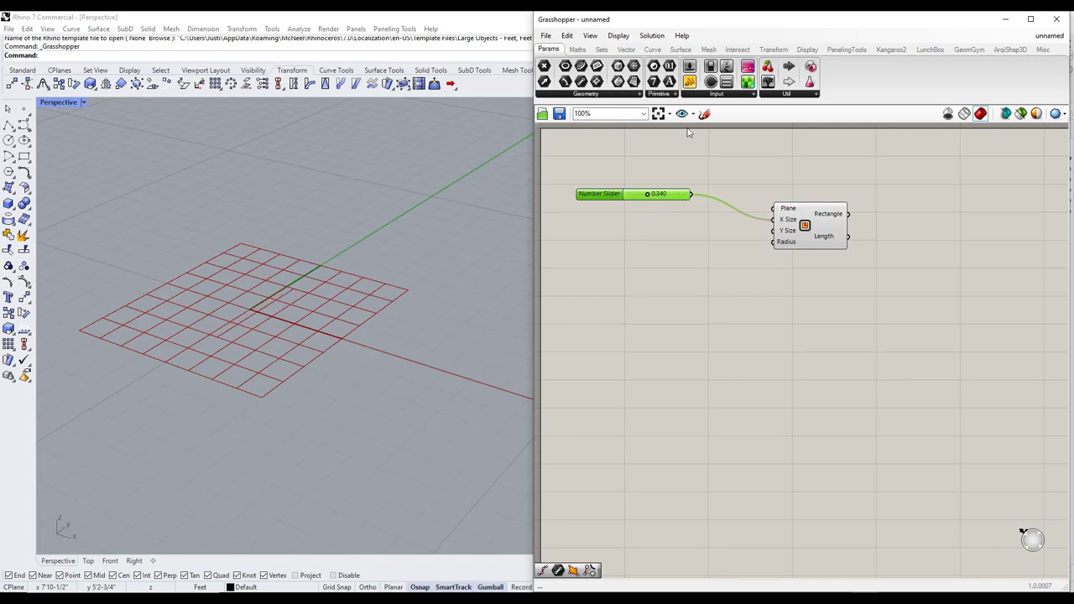
Step: Add a second number slider connected to the rectangle's Y Size, and set both sliders to 1.000
{"action": "left_click", "coordinate": [689, 81]}
{"action": "left_click", "coordinate": [635, 240]}
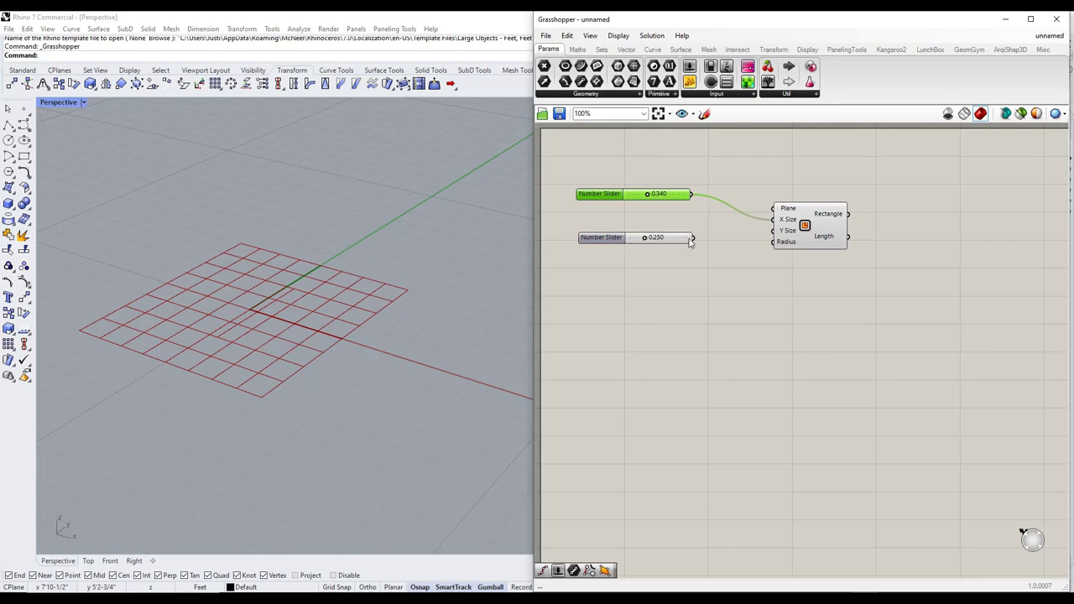
{"action": "left_click_drag", "start_coordinate": [693, 238], "coordinate": [773, 231]}
{"action": "left_click_drag", "start_coordinate": [647, 240], "coordinate": [716, 240]}
{"action": "left_click_drag", "start_coordinate": [650, 198], "coordinate": [725, 198]}
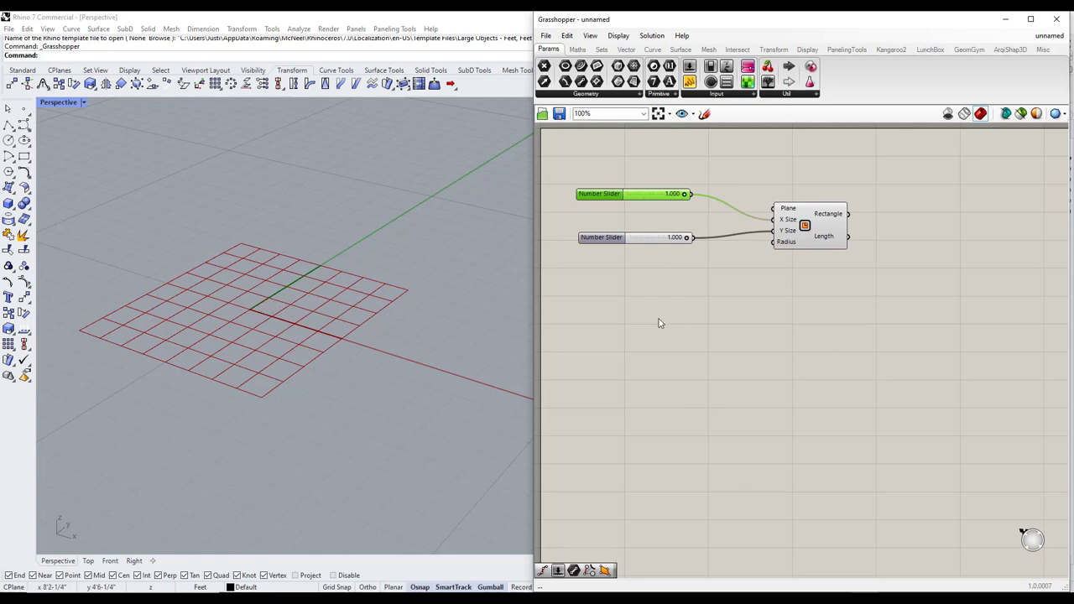
Step: Raise the X Size slider's maximum to 12 and set its value to 6.640
{"action": "scroll", "coordinate": [659, 320], "scroll_direction": "down", "scroll_amount": 2}
{"action": "scroll", "coordinate": [618, 252], "scroll_direction": "up", "scroll_amount": 2}
{"action": "double_click", "coordinate": [611, 238]}
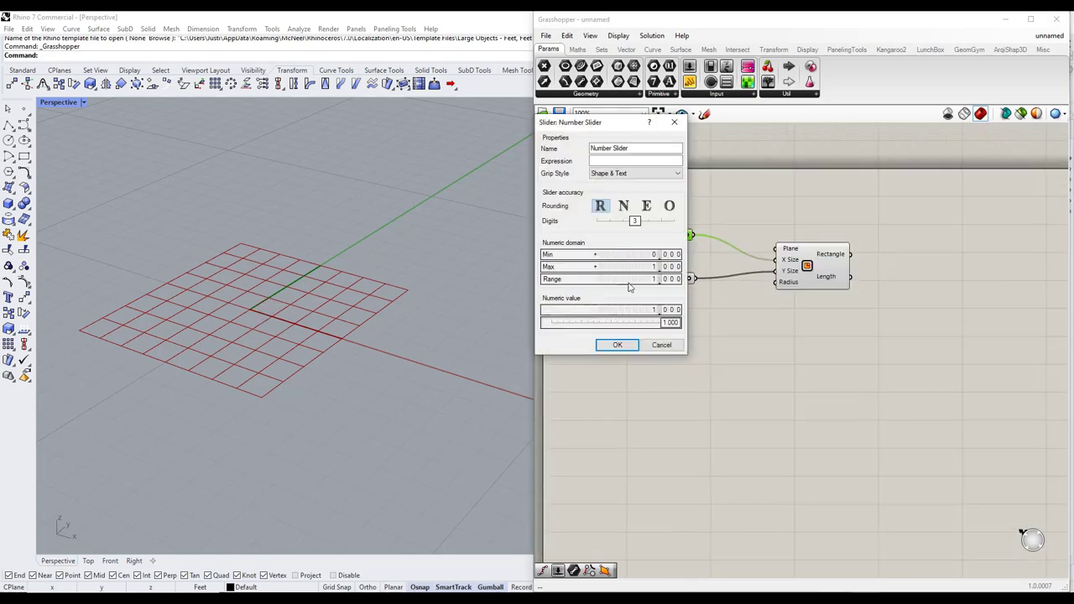
{"action": "left_click_drag", "start_coordinate": [618, 125], "coordinate": [427, 133]}
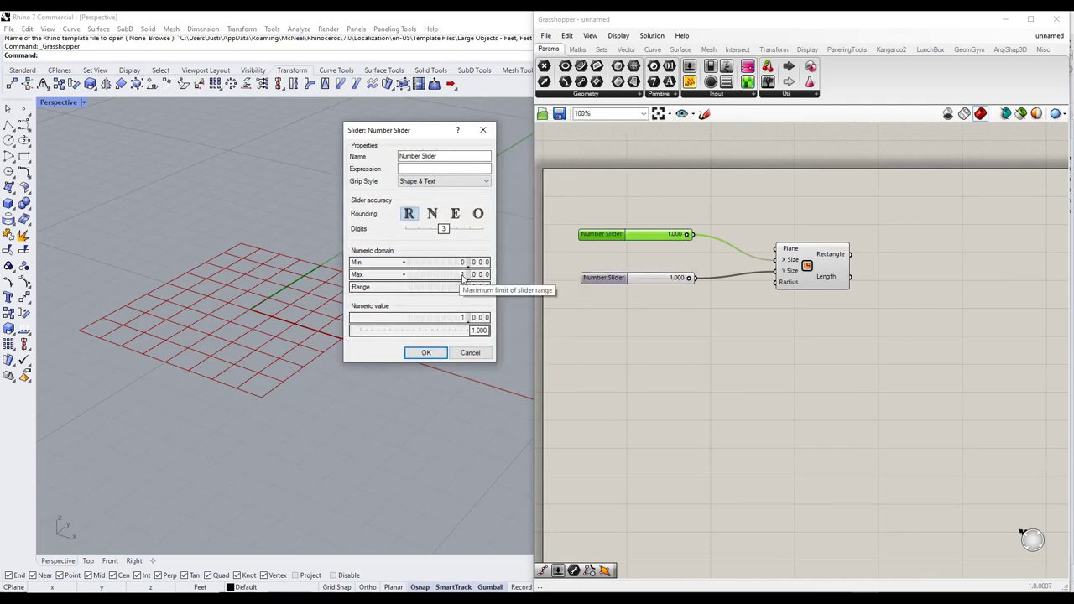
{"action": "double_click", "coordinate": [465, 277]}
{"action": "type", "text": "10"}
{"action": "key", "text": "Return"}
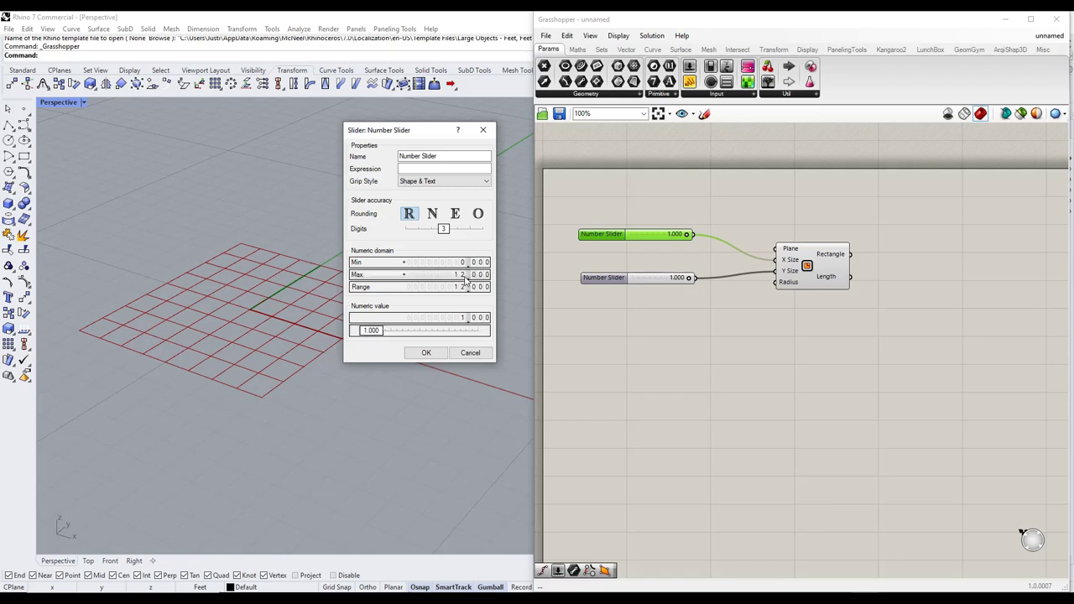
{"action": "left_click", "coordinate": [432, 356]}
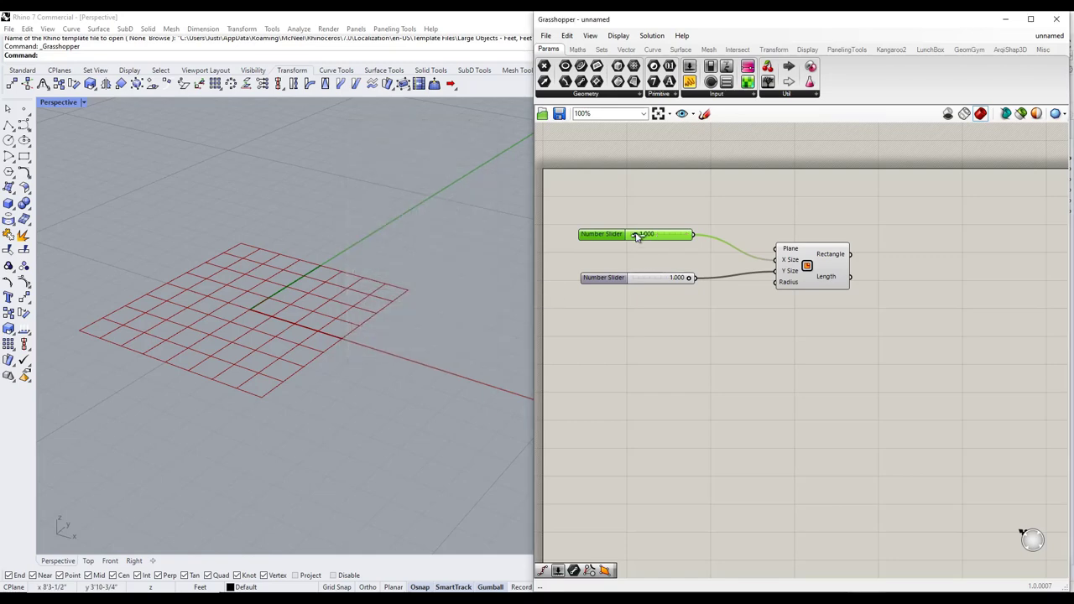
{"action": "left_click_drag", "start_coordinate": [636, 236], "coordinate": [661, 236]}
Step: Raise the Y Size slider's maximum to 12 and set its value to 2.080
{"action": "double_click", "coordinate": [615, 284]}
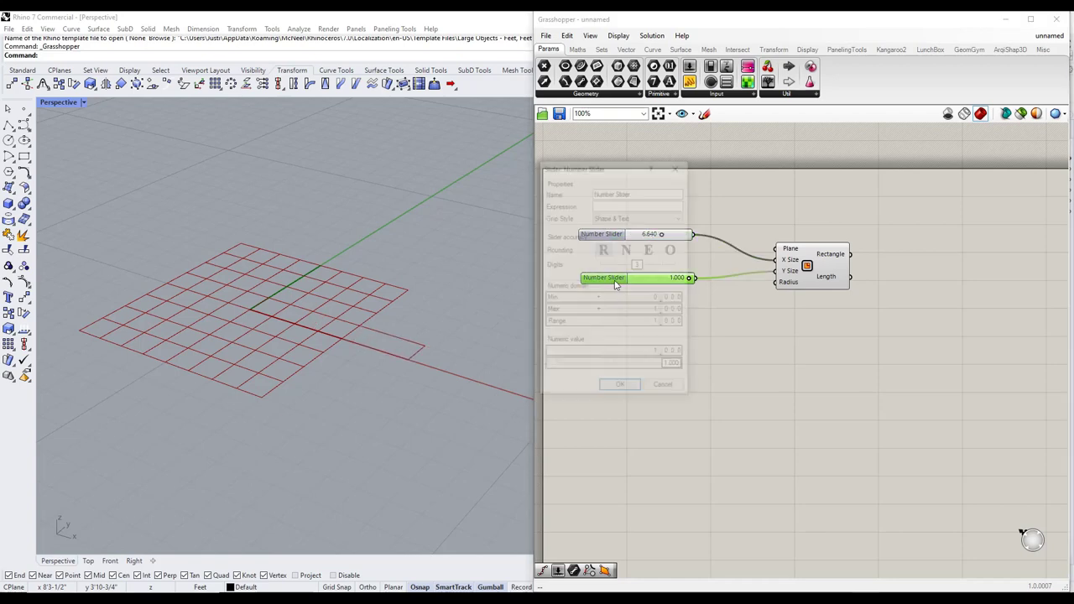
{"action": "double_click", "coordinate": [653, 312]}
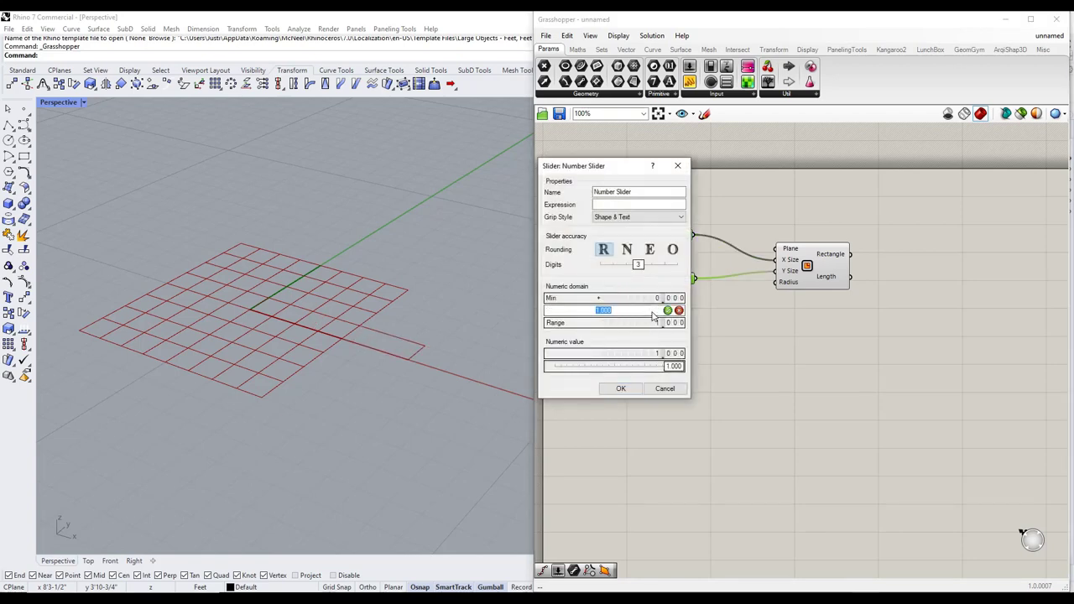
{"action": "type", "text": "12"}
{"action": "key", "text": "Return"}
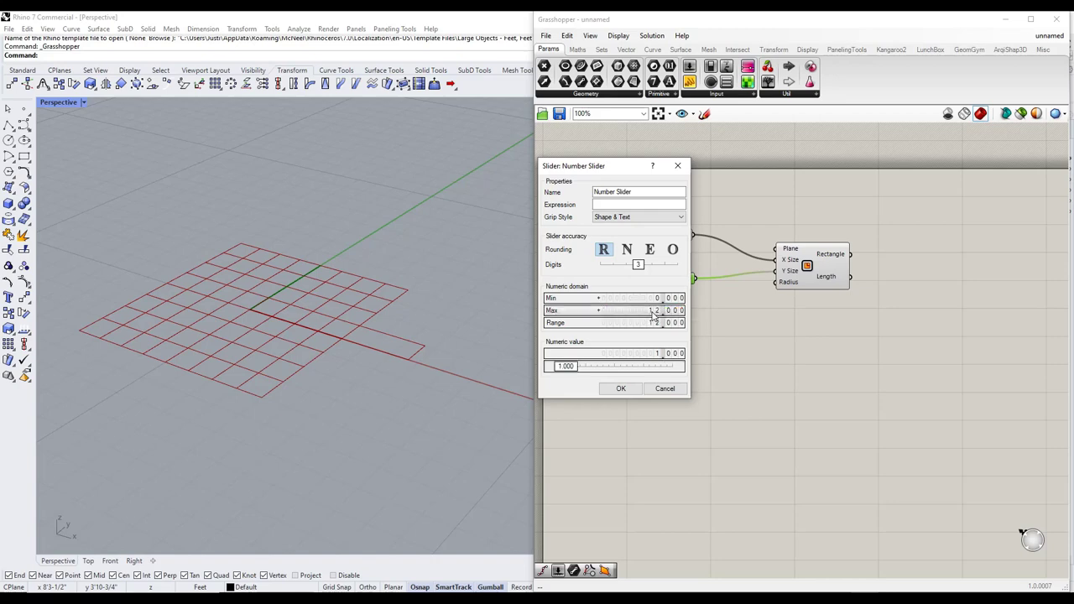
{"action": "left_click", "coordinate": [621, 389]}
{"action": "left_click_drag", "start_coordinate": [637, 277], "coordinate": [643, 277]}
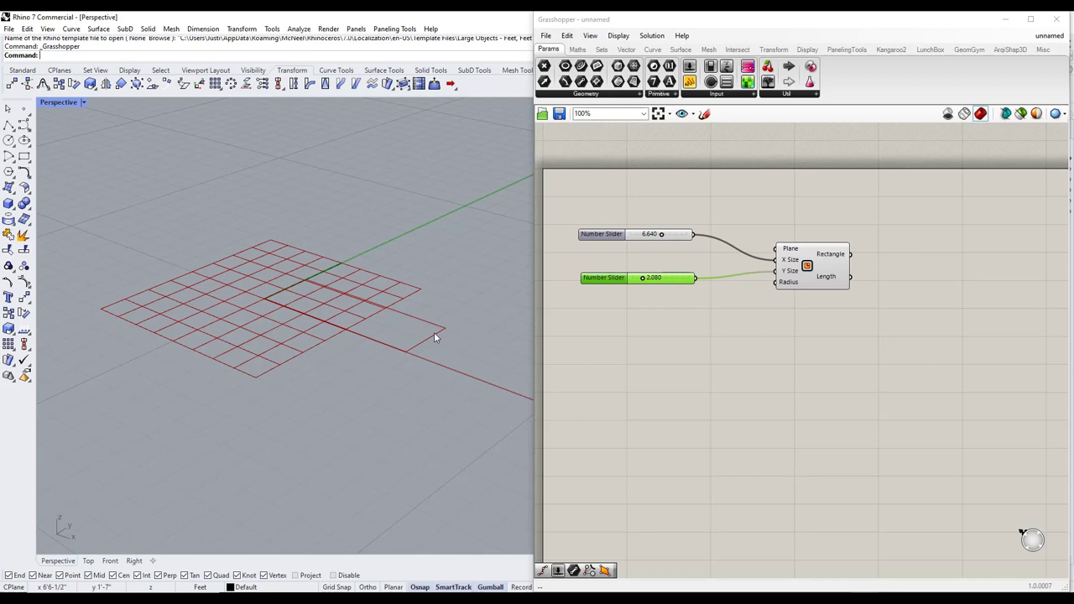
Step: Switch the rounding of the X Size and Y Size sliders to whole numbers (N)
{"action": "double_click", "coordinate": [608, 234]}
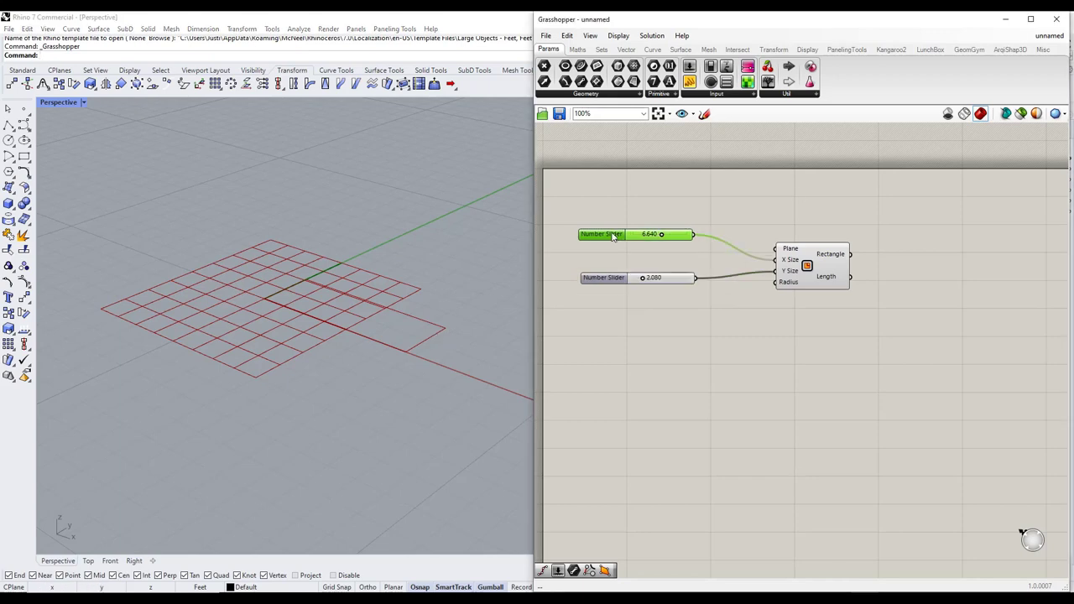
{"action": "left_click", "coordinate": [623, 202]}
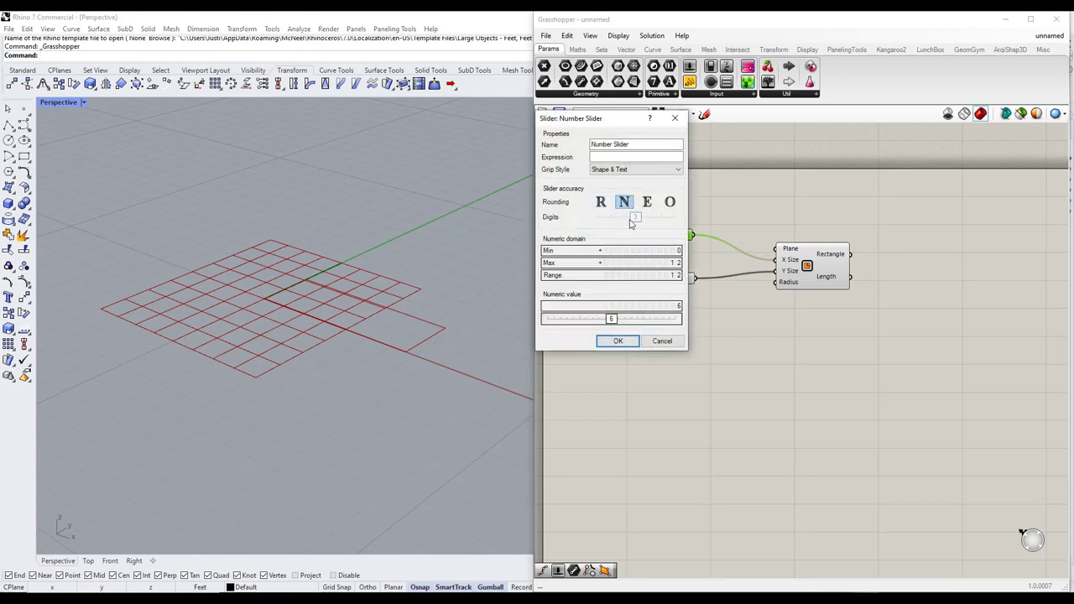
{"action": "left_click", "coordinate": [619, 340]}
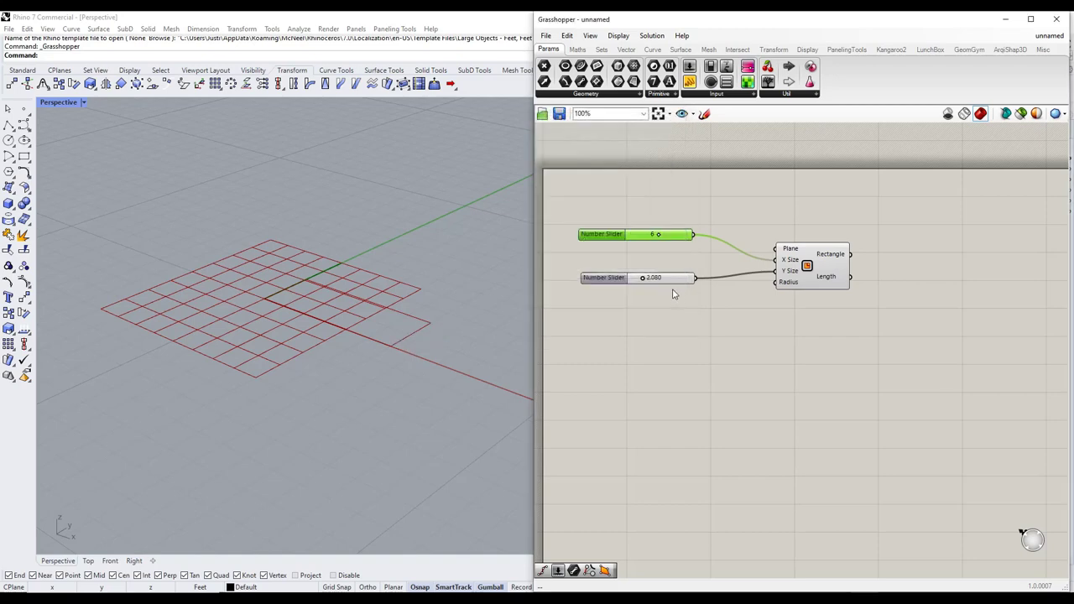
{"action": "double_click", "coordinate": [603, 280]}
{"action": "left_click", "coordinate": [616, 244]}
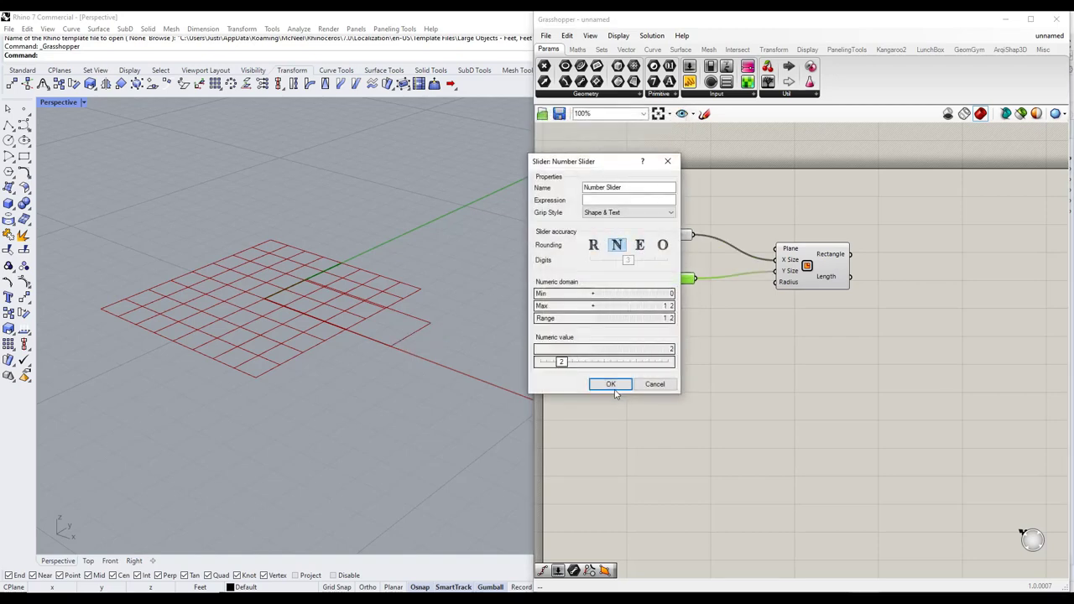
{"action": "left_click", "coordinate": [611, 383]}
Step: Extend the X Size slider's maximum to 60 and set its value to 14
{"action": "left_click_drag", "start_coordinate": [657, 235], "coordinate": [686, 235]}
{"action": "scroll", "coordinate": [365, 333], "scroll_direction": "down", "scroll_amount": 3}
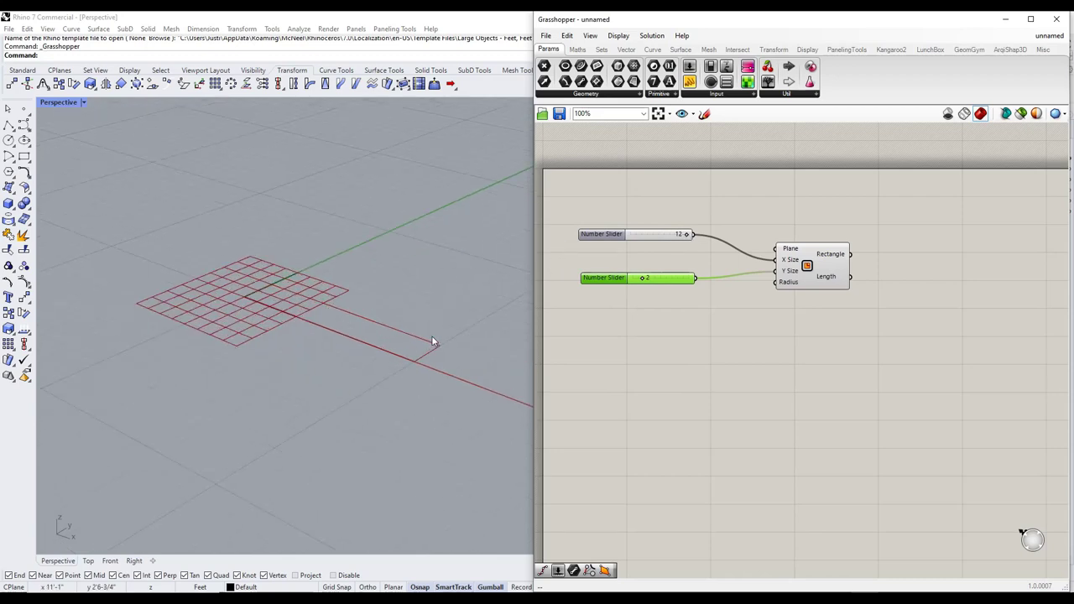
{"action": "double_click", "coordinate": [612, 238]}
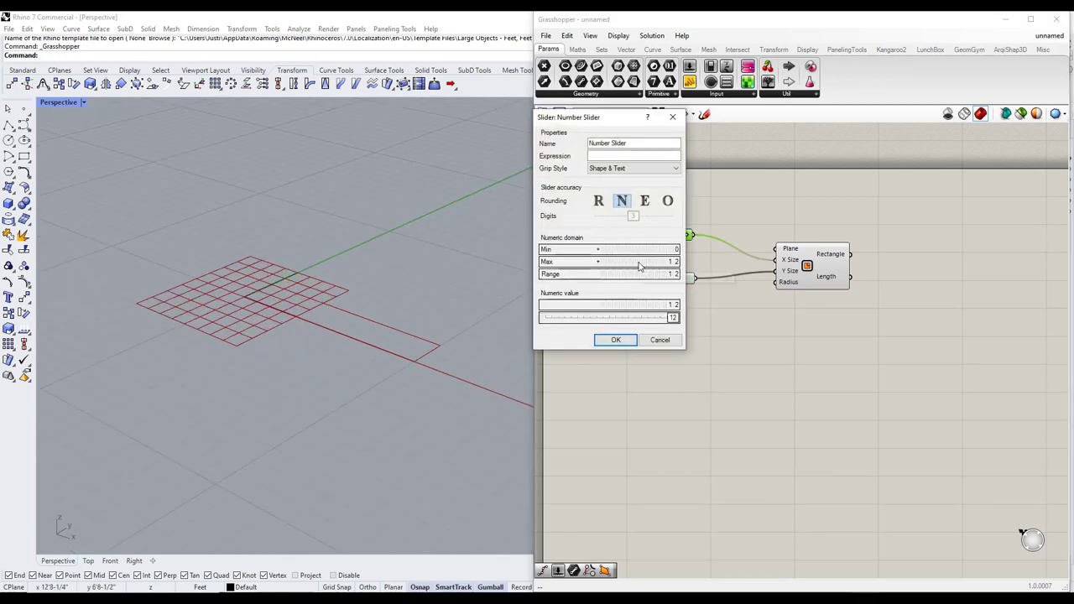
{"action": "double_click", "coordinate": [640, 262]}
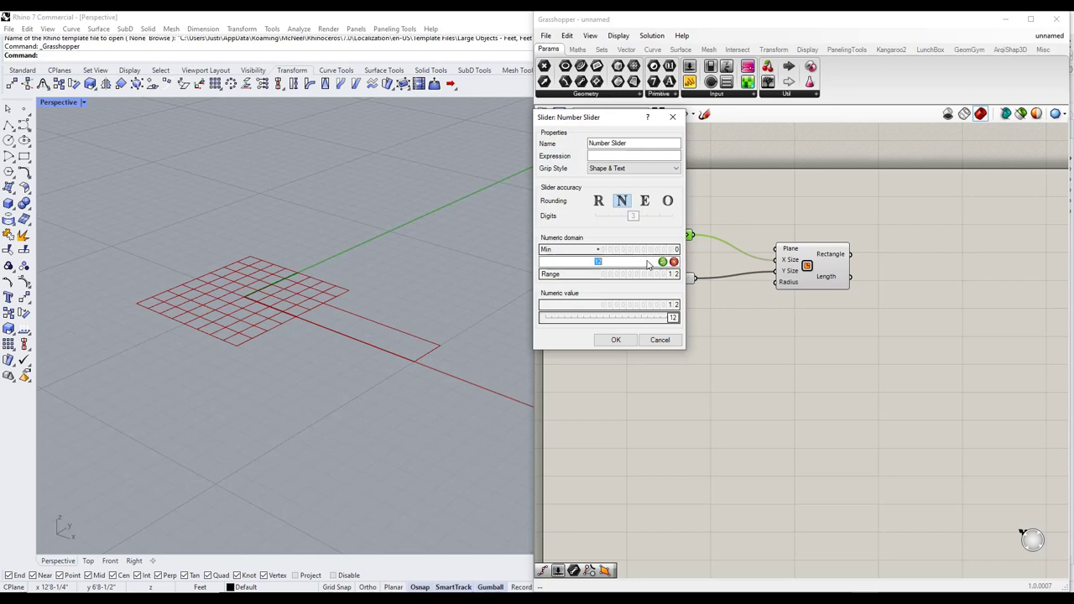
{"action": "type", "text": "60"}
{"action": "key", "text": "Return"}
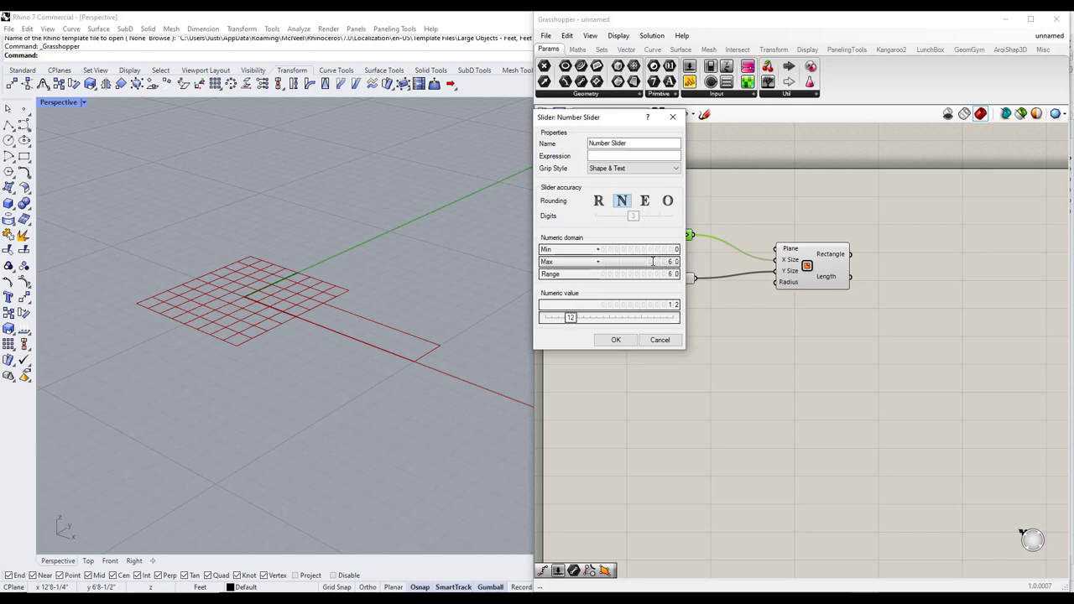
{"action": "left_click", "coordinate": [614, 343]}
{"action": "left_click_drag", "start_coordinate": [639, 238], "coordinate": [645, 238]}
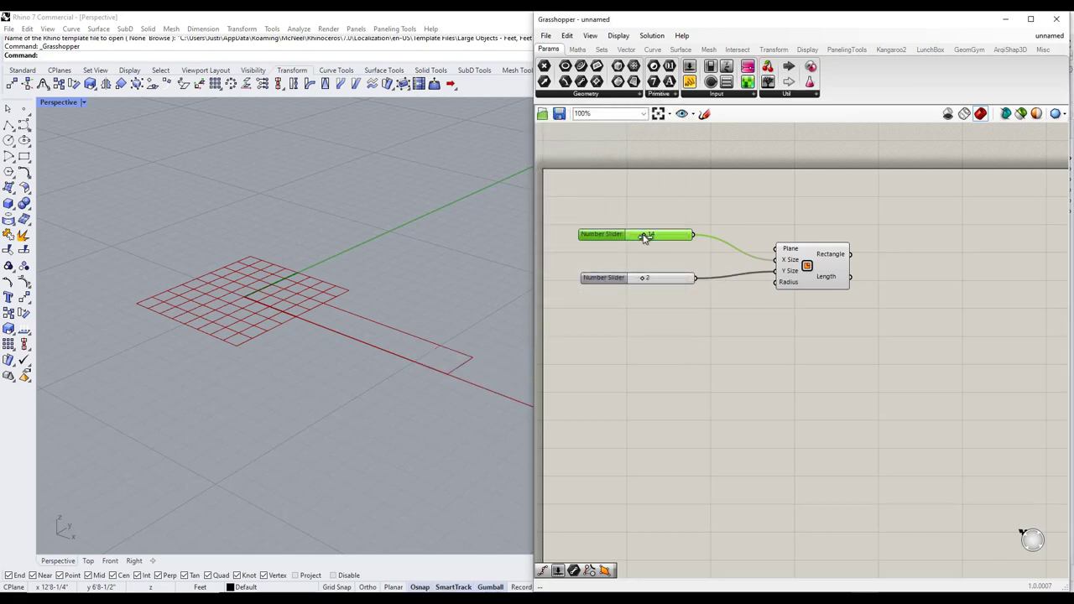
Step: Reposition the Rectangle component lower on the canvas relative to its two sliders
{"action": "scroll", "coordinate": [357, 247], "scroll_direction": "down", "scroll_amount": 2}
{"action": "right_click_drag", "start_coordinate": [493, 282], "coordinate": [331, 264], "text": "shift"}
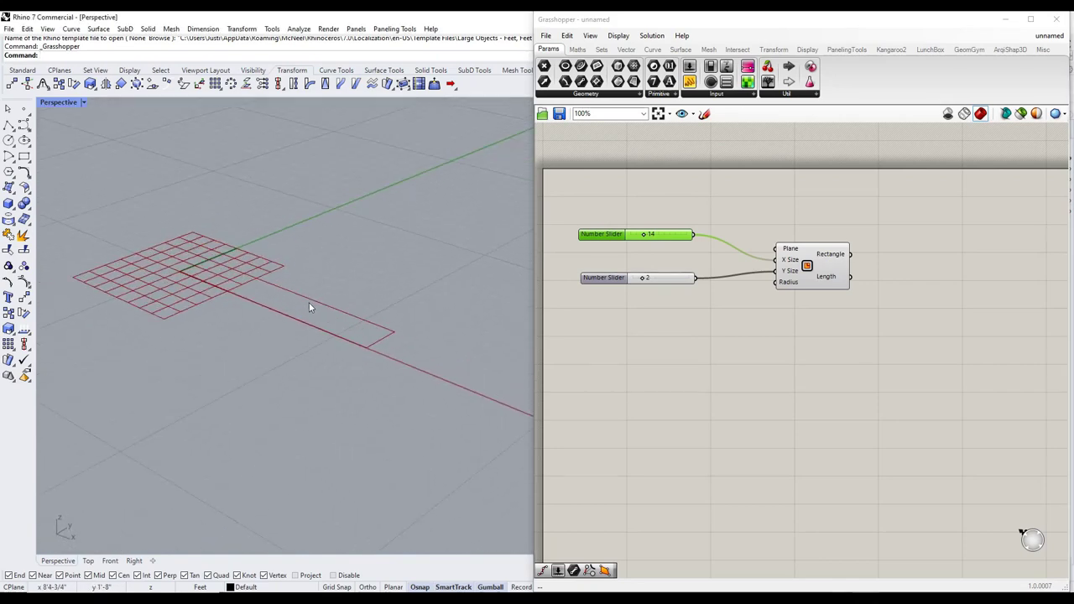
{"action": "right_click_drag", "start_coordinate": [242, 269], "coordinate": [239, 265]}
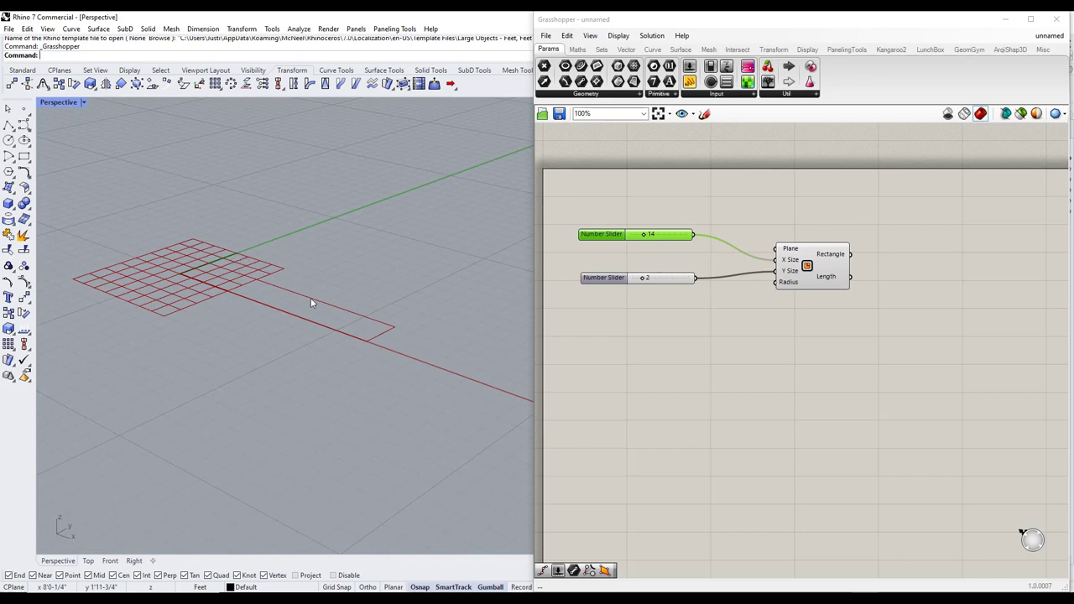
{"action": "left_click_drag", "start_coordinate": [831, 269], "coordinate": [847, 287]}
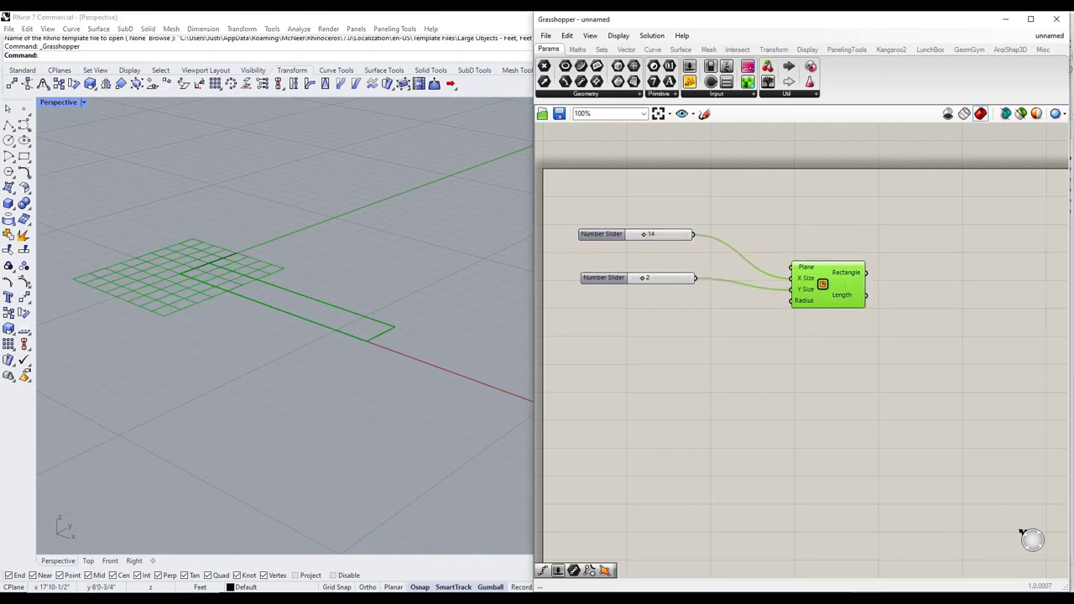
{"action": "right_click_drag", "start_coordinate": [216, 307], "coordinate": [342, 333]}
{"action": "left_click_drag", "start_coordinate": [836, 286], "coordinate": [815, 314]}
{"action": "scroll", "coordinate": [822, 313], "scroll_direction": "down", "scroll_amount": 2}
{"action": "right_click_drag", "start_coordinate": [826, 312], "coordinate": [780, 318]}
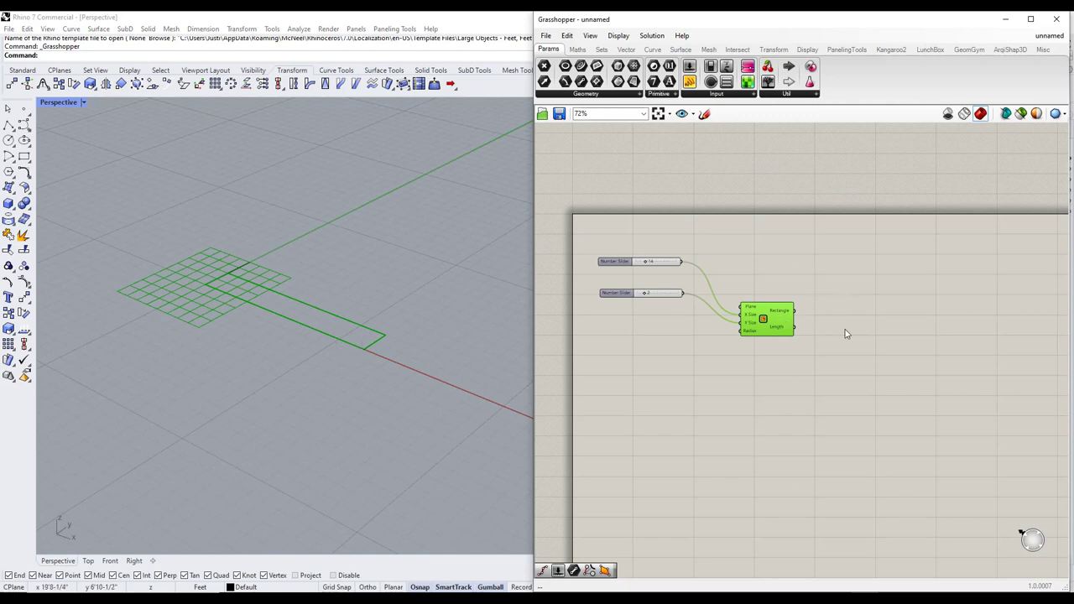
Step: Add a Boundary Surfaces component beside the Rectangle component and connect the Rectangle output to its Edges input
{"action": "double_click", "coordinate": [855, 356]}
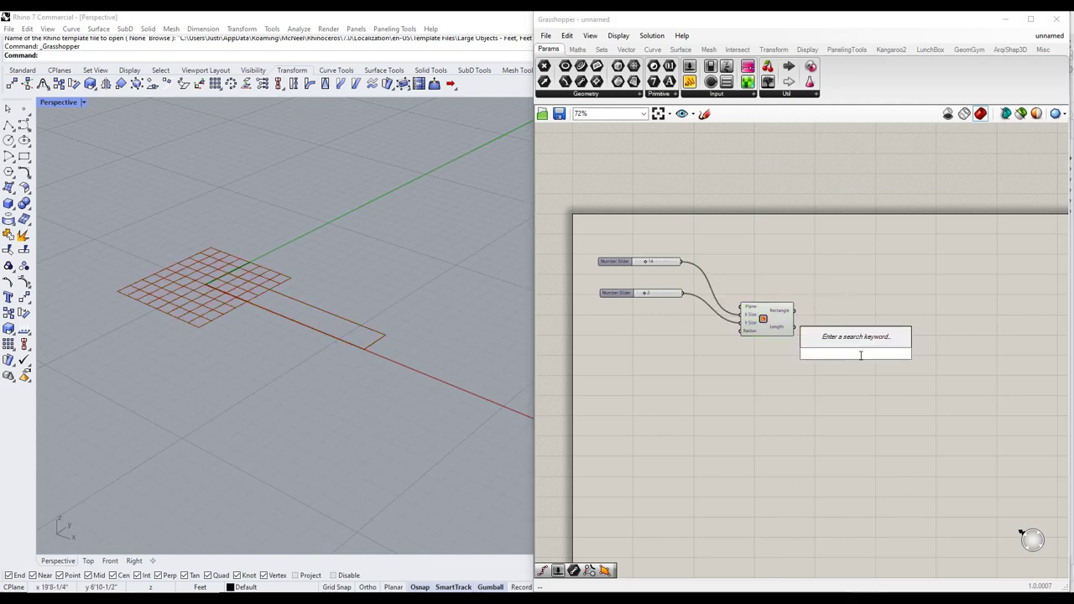
{"action": "type", "text": "bound"}
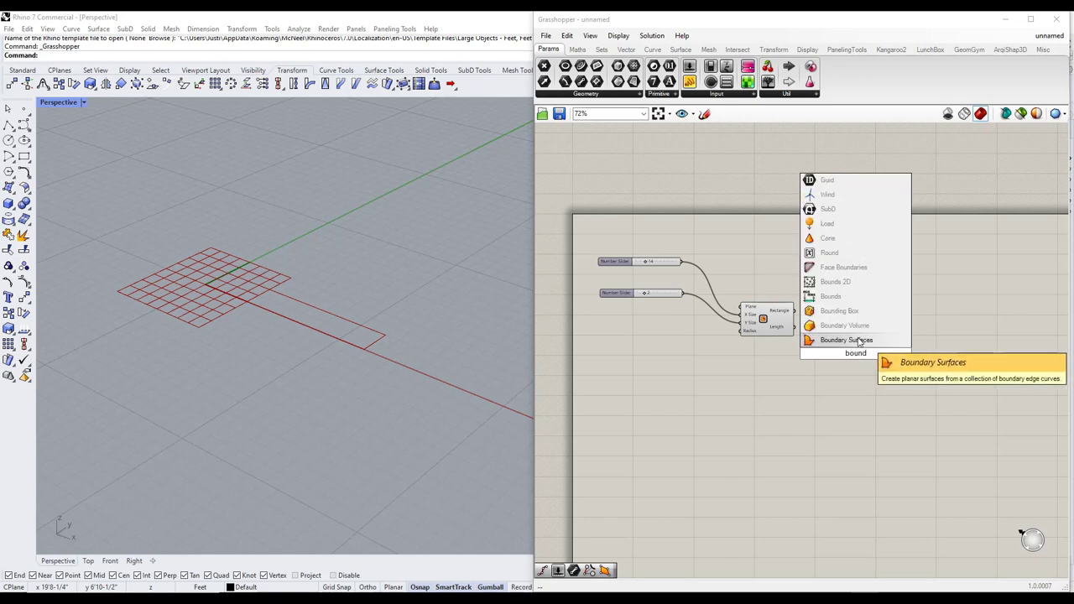
{"action": "left_click", "coordinate": [858, 341]}
{"action": "left_click_drag", "start_coordinate": [853, 356], "coordinate": [853, 336]}
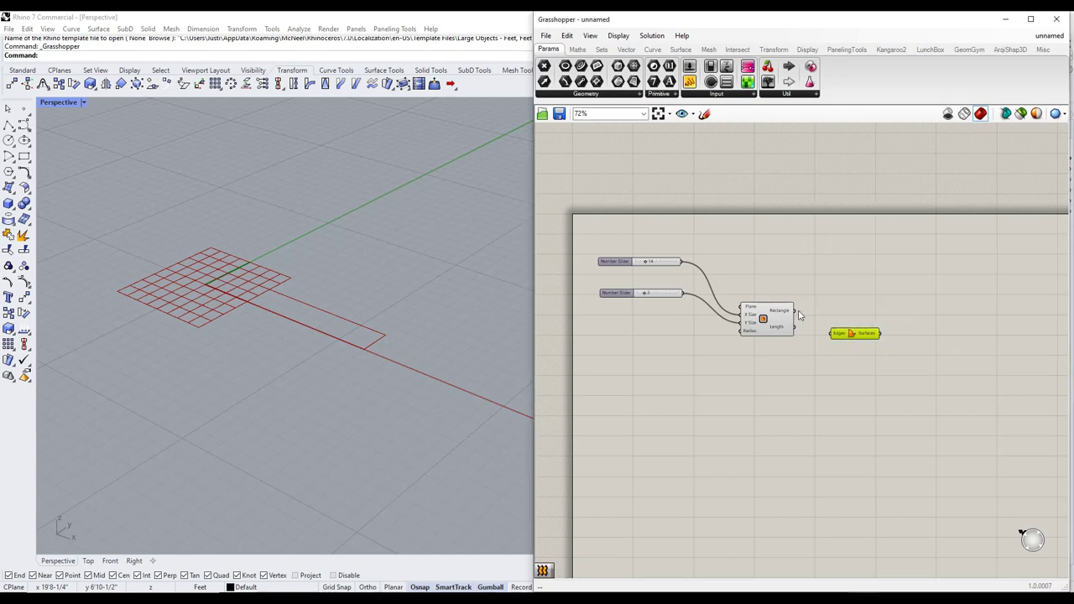
{"action": "left_click_drag", "start_coordinate": [796, 312], "coordinate": [830, 334]}
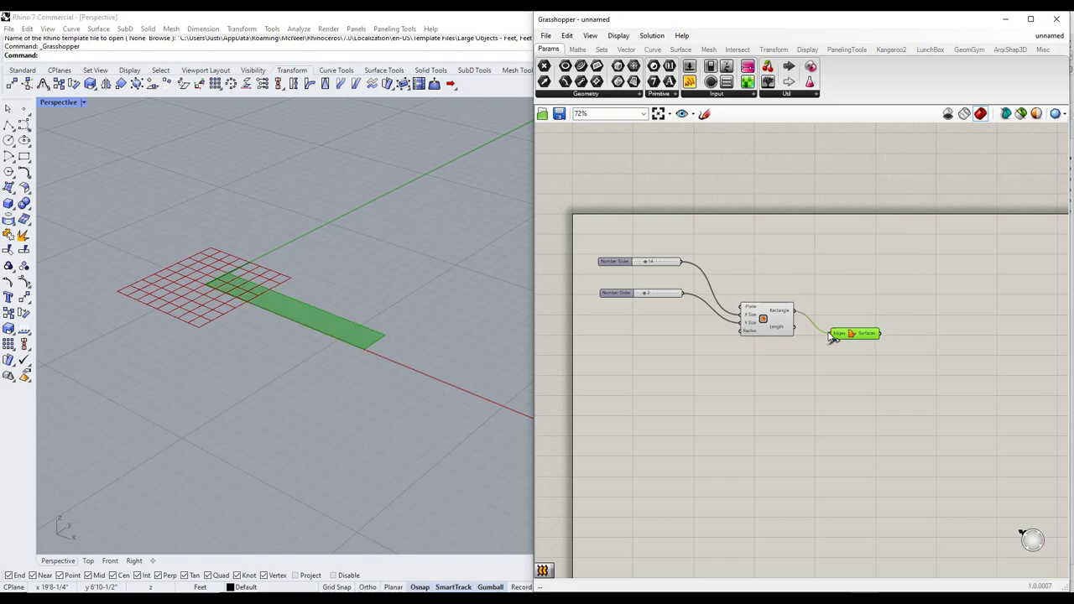
{"action": "scroll", "coordinate": [313, 318], "scroll_direction": "up", "scroll_amount": 5}
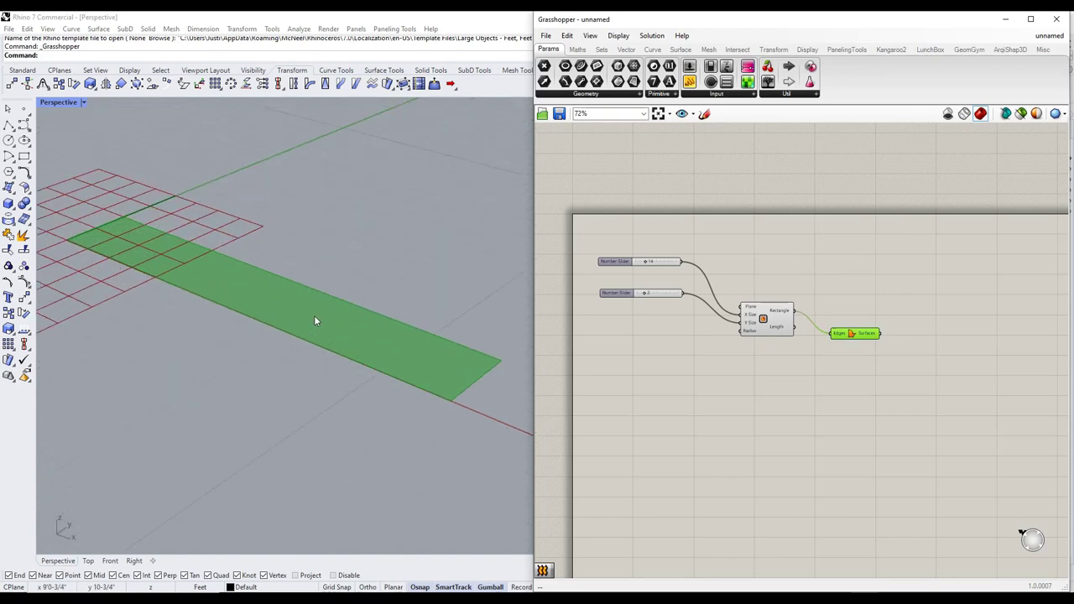
{"action": "scroll", "coordinate": [179, 275], "scroll_direction": "down", "scroll_amount": 2}
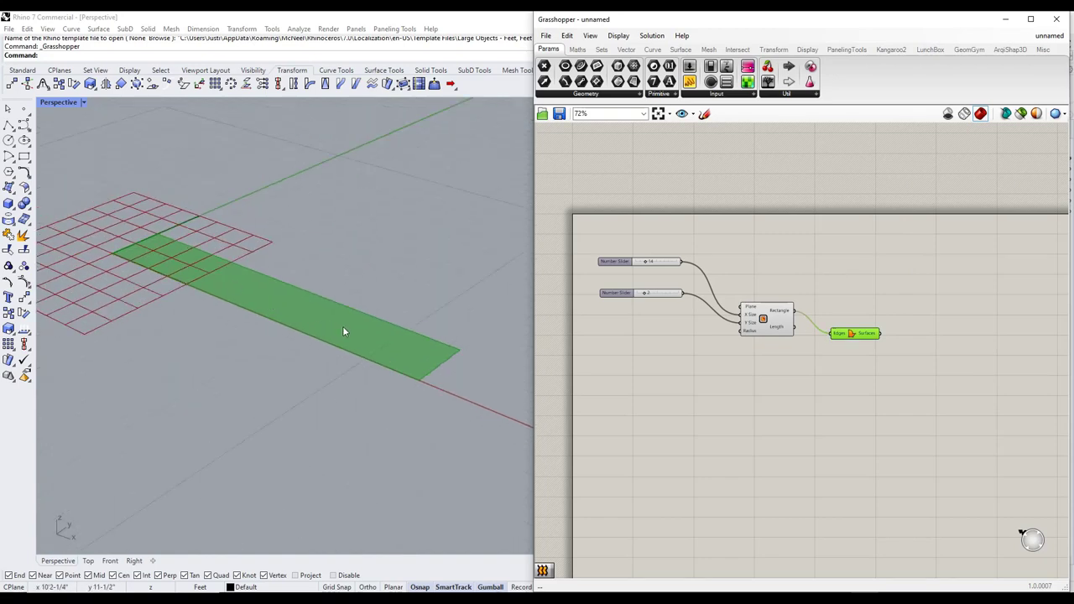
Step: Add an Extrude component beside Boundary Surfaces and connect the Surfaces output to its Base input
{"action": "scroll", "coordinate": [759, 326], "scroll_direction": "down", "scroll_amount": 3}
{"action": "scroll", "coordinate": [883, 328], "scroll_direction": "up", "scroll_amount": 3}
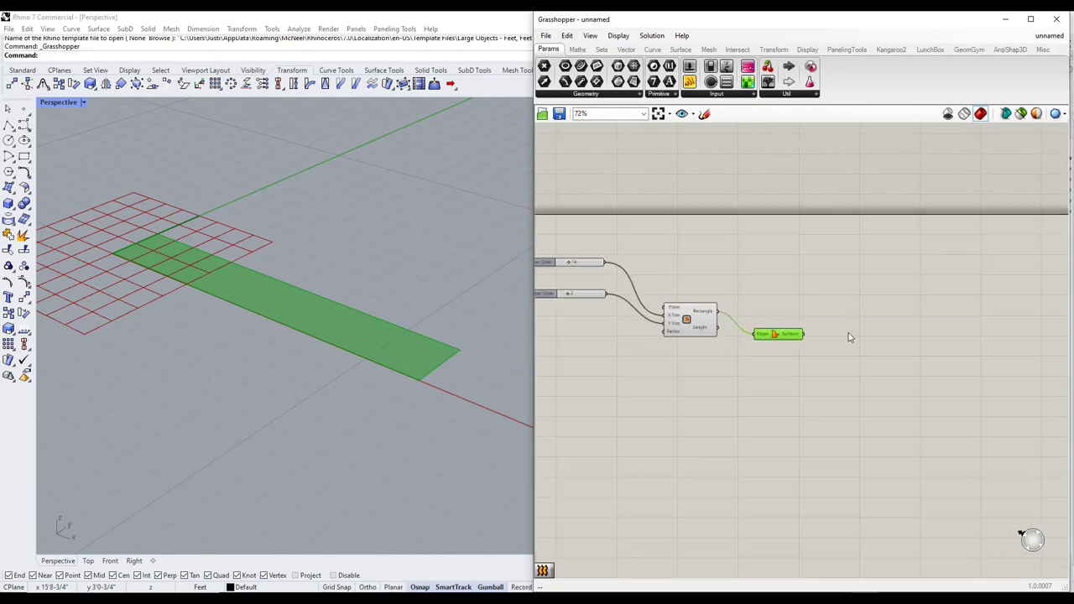
{"action": "scroll", "coordinate": [865, 335], "scroll_direction": "up", "scroll_amount": 3}
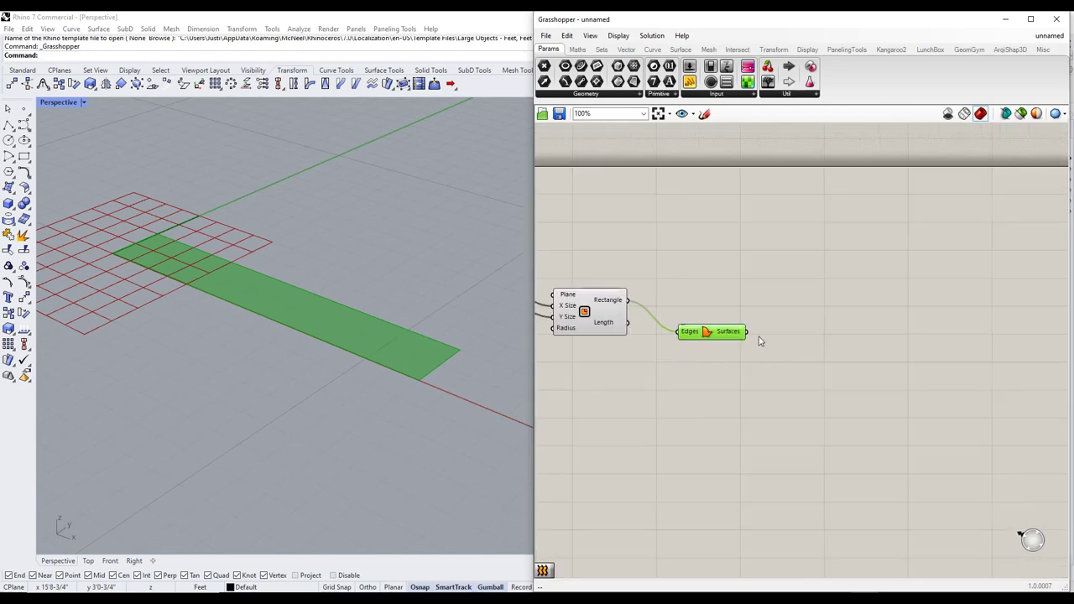
{"action": "left_click_drag", "start_coordinate": [748, 333], "coordinate": [826, 320]}
{"action": "double_click", "coordinate": [841, 320]}
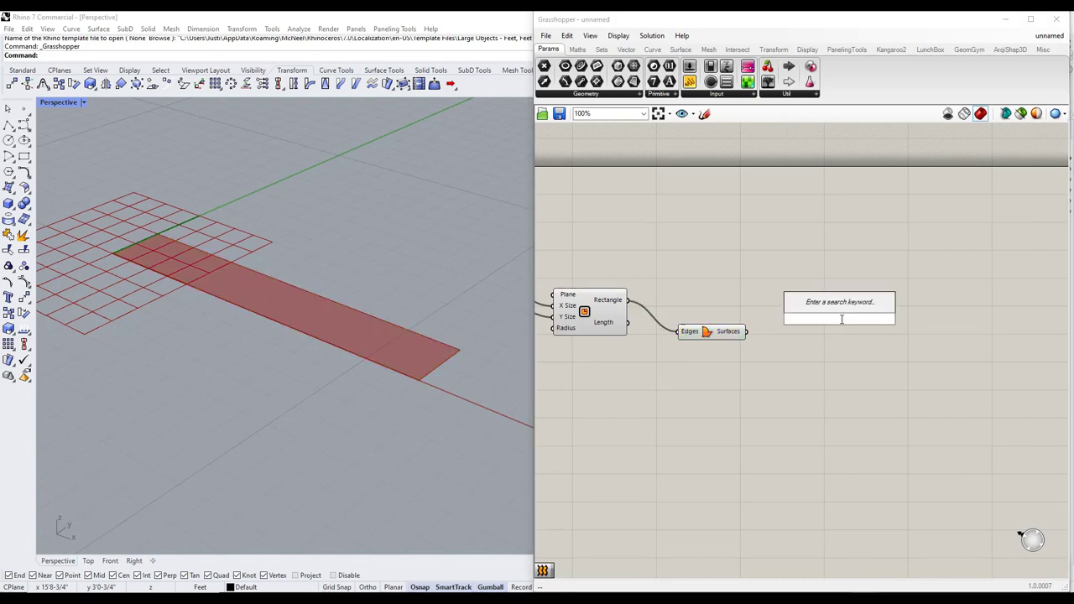
{"action": "type", "text": "ext"}
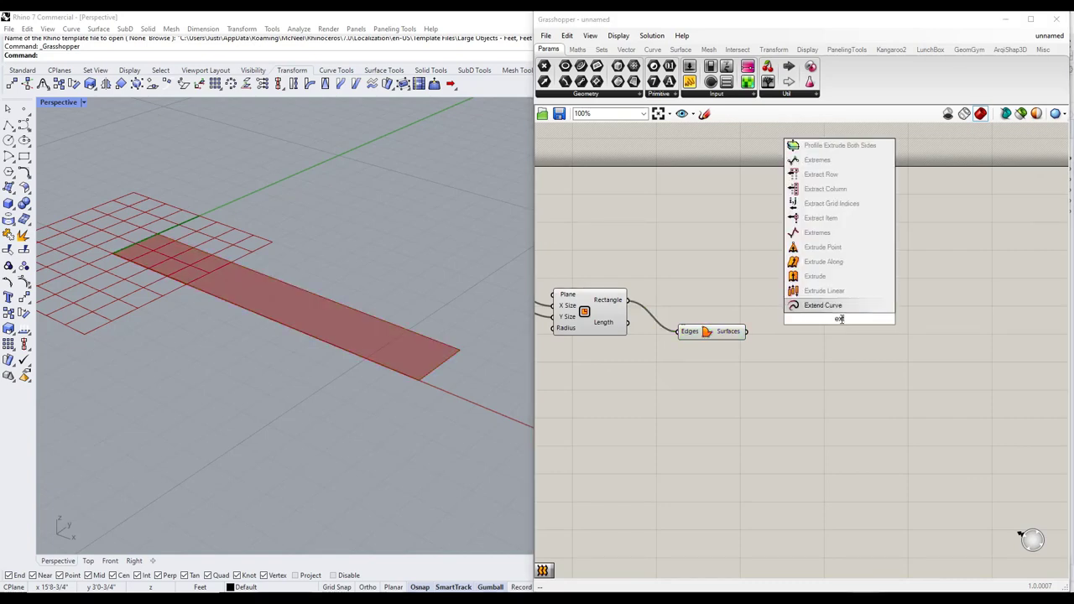
{"action": "left_click", "coordinate": [814, 278]}
{"action": "left_click_drag", "start_coordinate": [835, 323], "coordinate": [837, 355]}
{"action": "left_click_drag", "start_coordinate": [746, 331], "coordinate": [826, 373]}
Step: Add a Unit Z vector component and connect its Unit vector output to the Extrude component's Direction input
{"action": "double_click", "coordinate": [756, 388]}
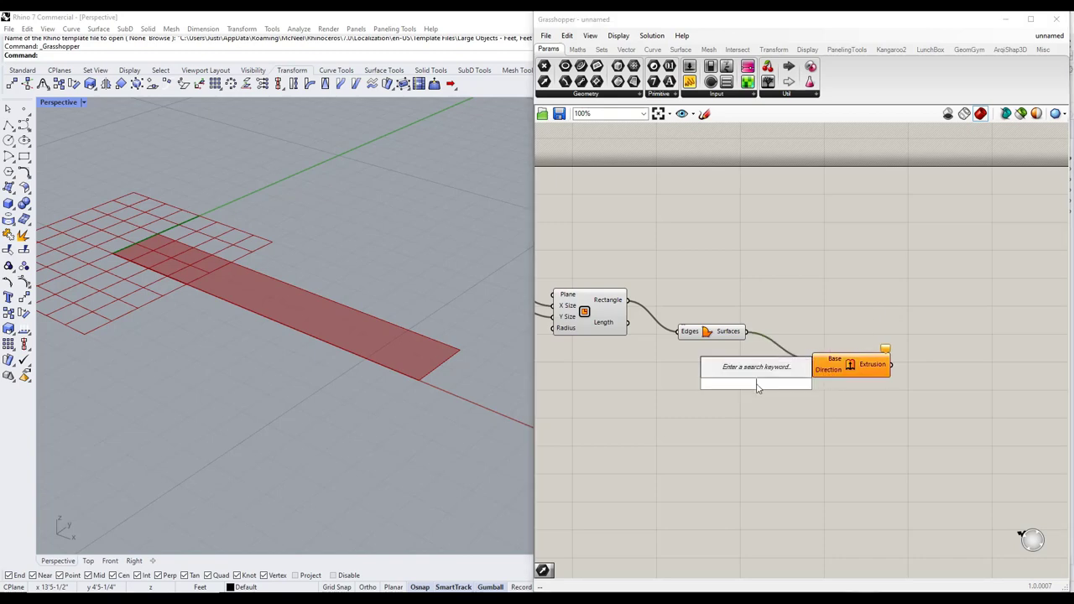
{"action": "type", "text": "z"}
{"action": "key", "text": "Return"}
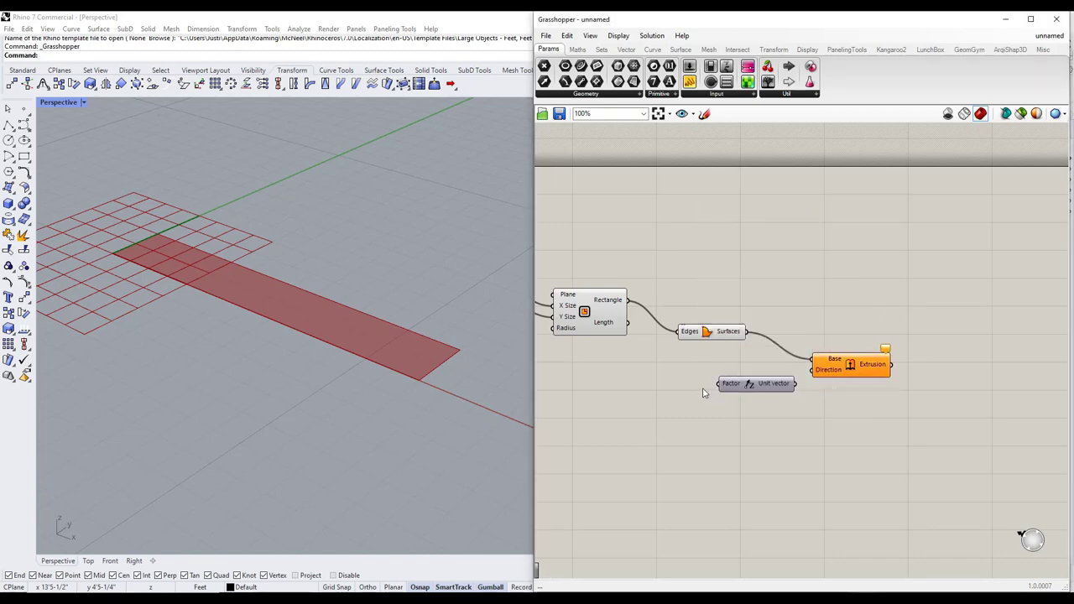
{"action": "left_click_drag", "start_coordinate": [748, 390], "coordinate": [812, 370]}
{"action": "right_click_drag", "start_coordinate": [416, 343], "coordinate": [393, 301]}
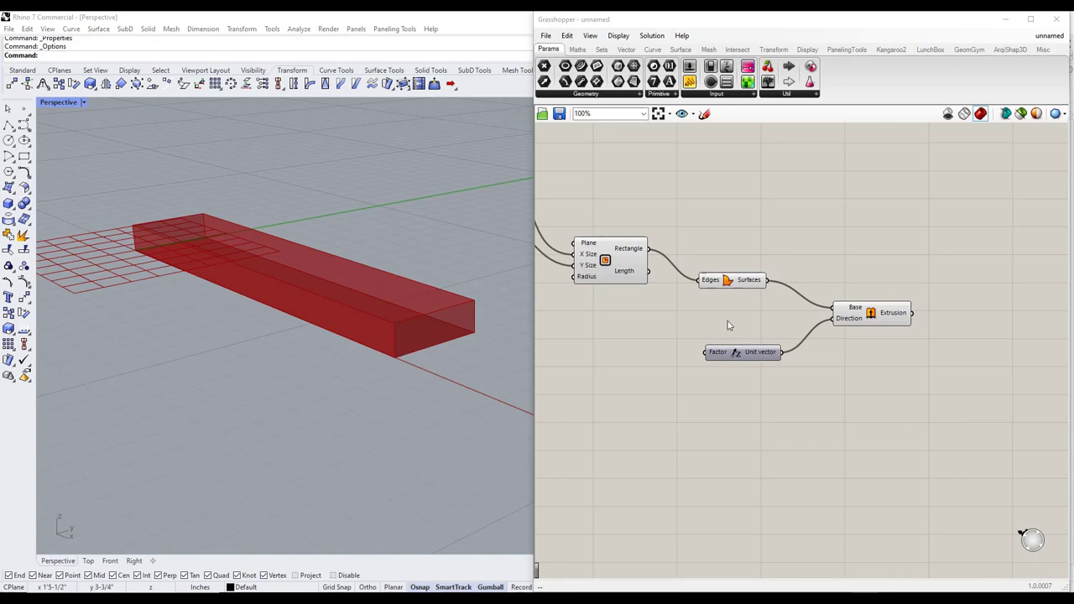
Step: Add a number slider near the Unit Z component with whole-number rounding (N) and a maximum of 12
{"action": "left_click", "coordinate": [689, 69]}
{"action": "left_click", "coordinate": [565, 370]}
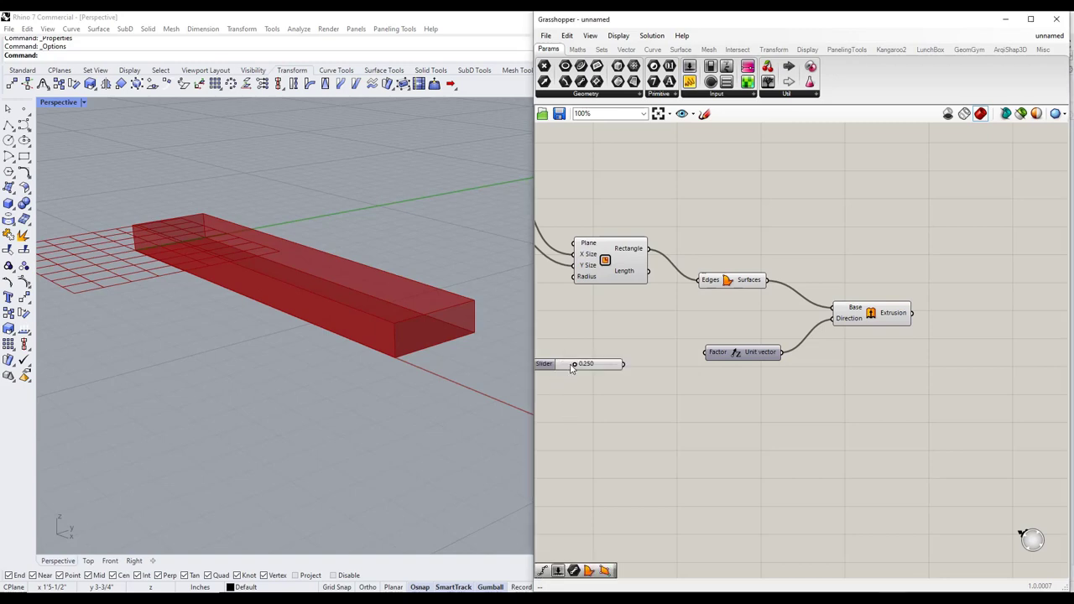
{"action": "double_click", "coordinate": [543, 366]}
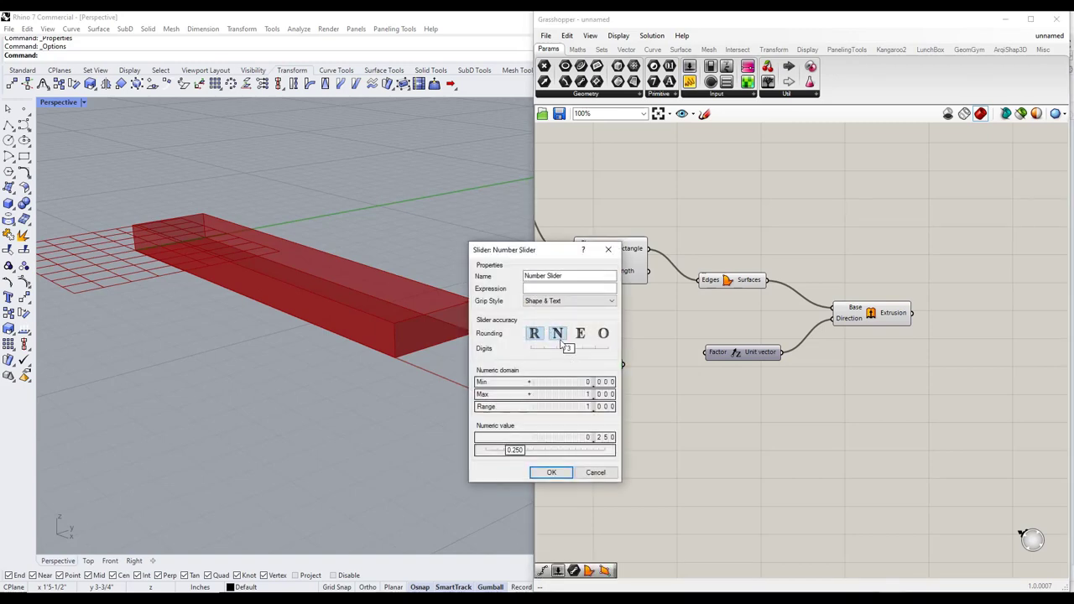
{"action": "left_click", "coordinate": [557, 334]}
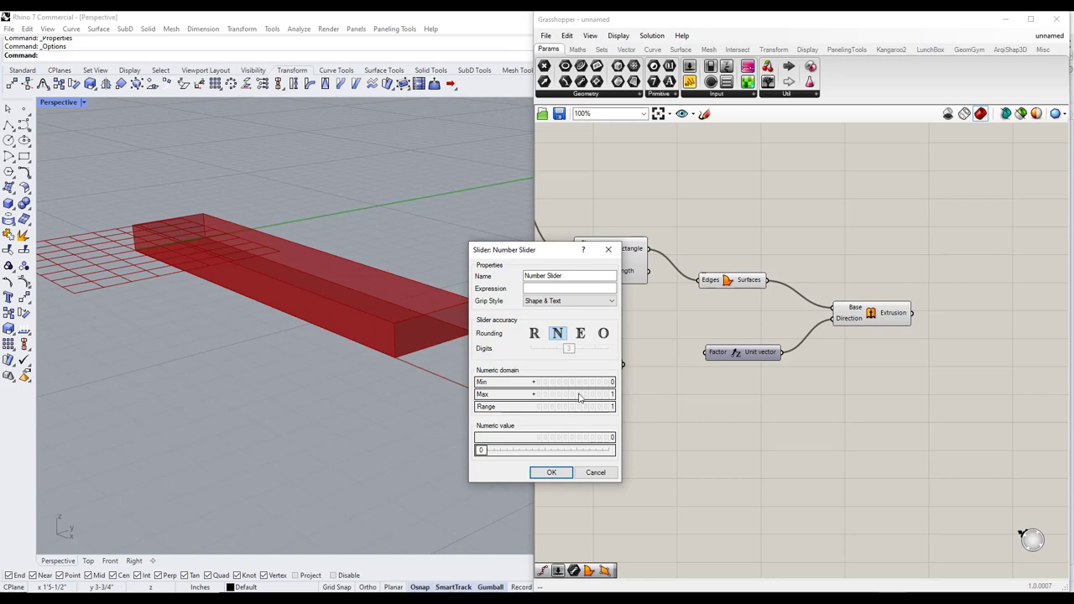
{"action": "double_click", "coordinate": [579, 398]}
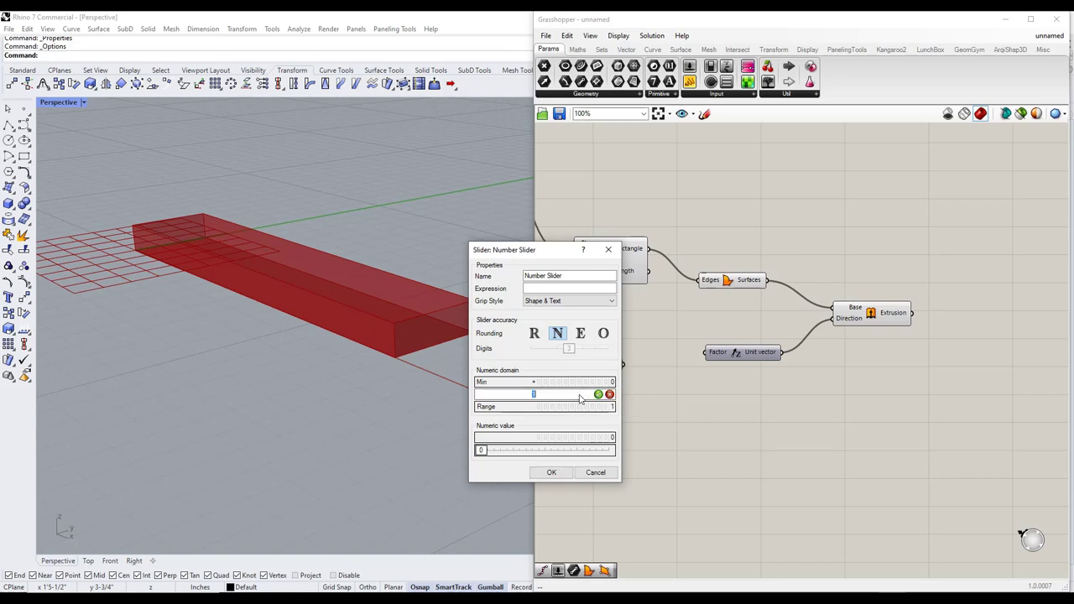
{"action": "type", "text": "2"}
{"action": "key", "text": "Return"}
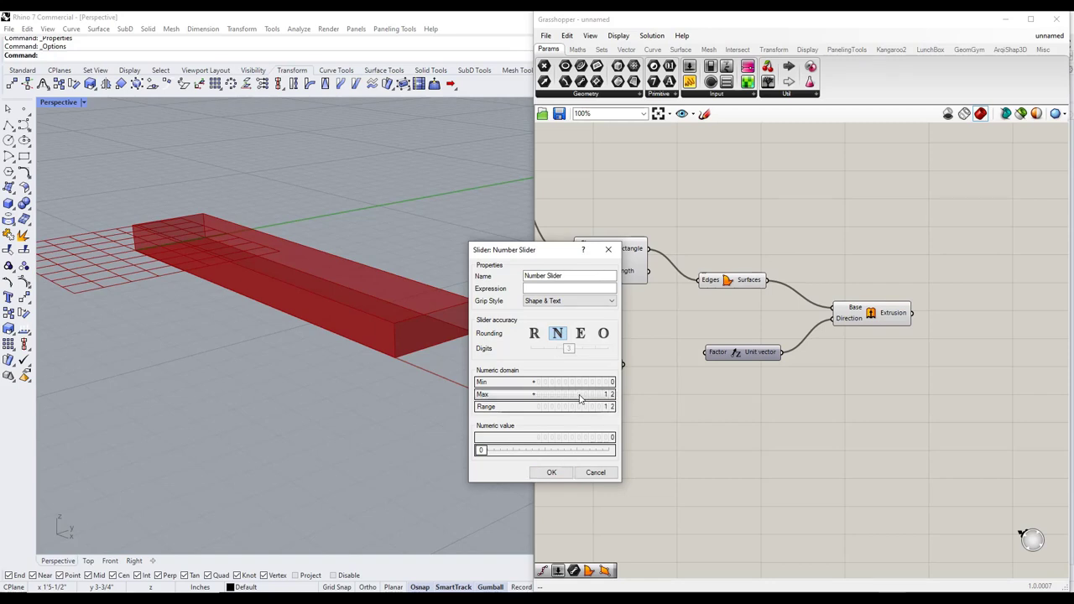
{"action": "left_click", "coordinate": [551, 472]}
Step: Connect the new slider, set to 1, to the Unit Z component's Factor input and place it closer to that component
{"action": "left_click_drag", "start_coordinate": [623, 364], "coordinate": [707, 352]}
{"action": "left_click_drag", "start_coordinate": [563, 369], "coordinate": [599, 374]}
{"action": "scroll", "coordinate": [639, 424], "scroll_direction": "down", "scroll_amount": 3}
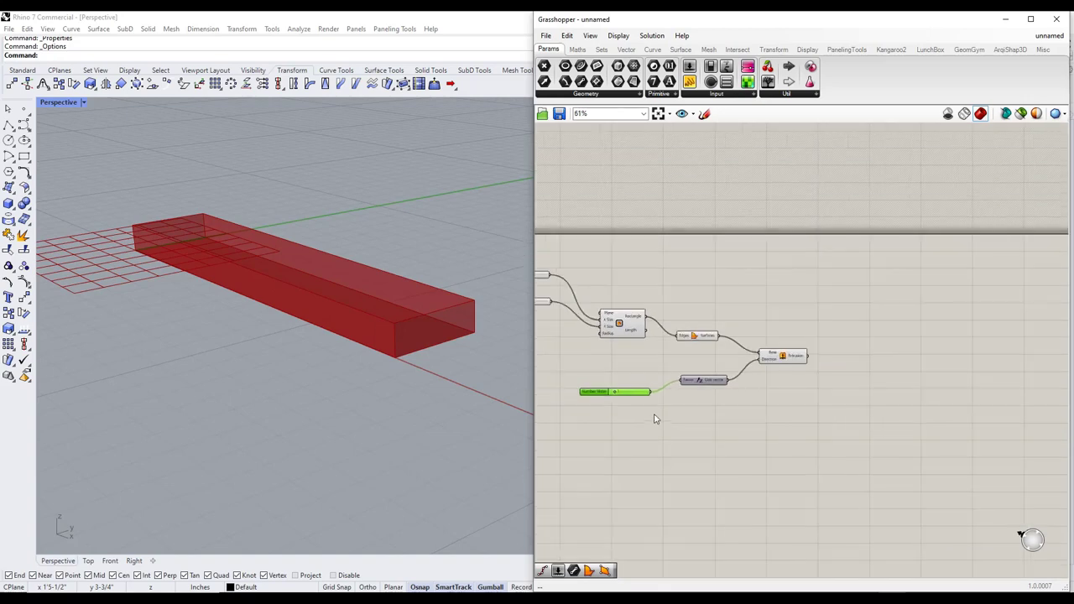
Step: Set the X Size slider to 48 and the Y Size slider to 12, spacing the Y Size slider slightly lower
{"action": "middle_click", "coordinate": [666, 405]}
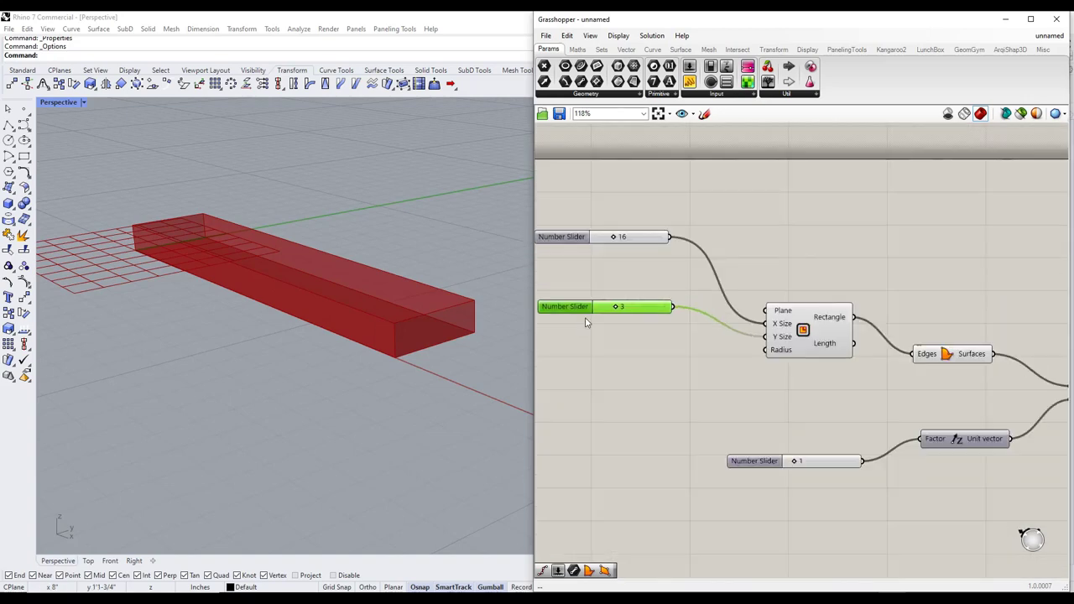
{"action": "left_click_drag", "start_coordinate": [585, 308], "coordinate": [588, 319]}
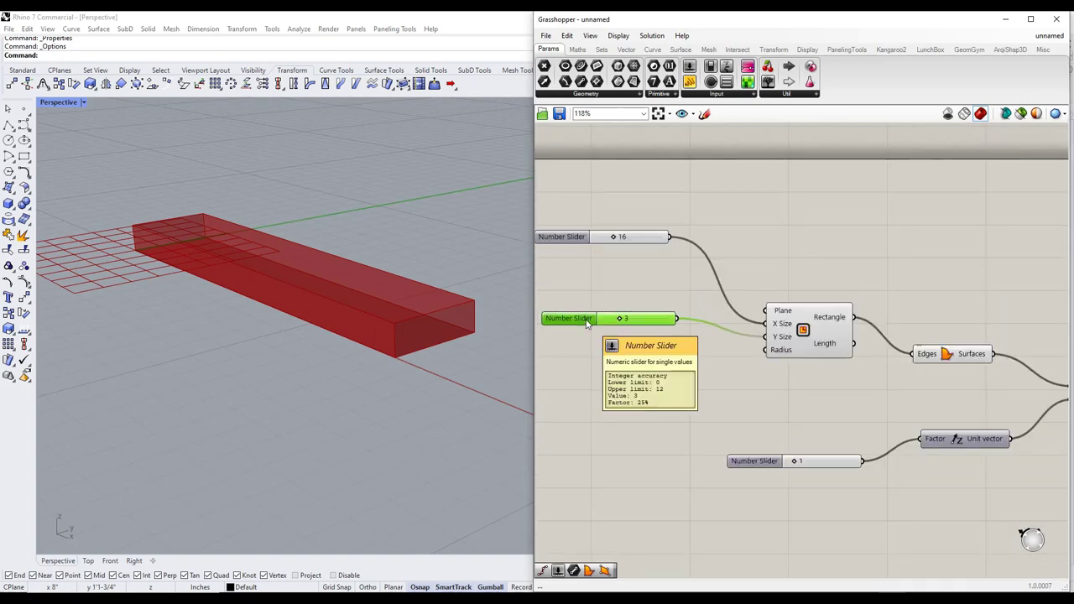
{"action": "left_click_drag", "start_coordinate": [616, 239], "coordinate": [622, 239]}
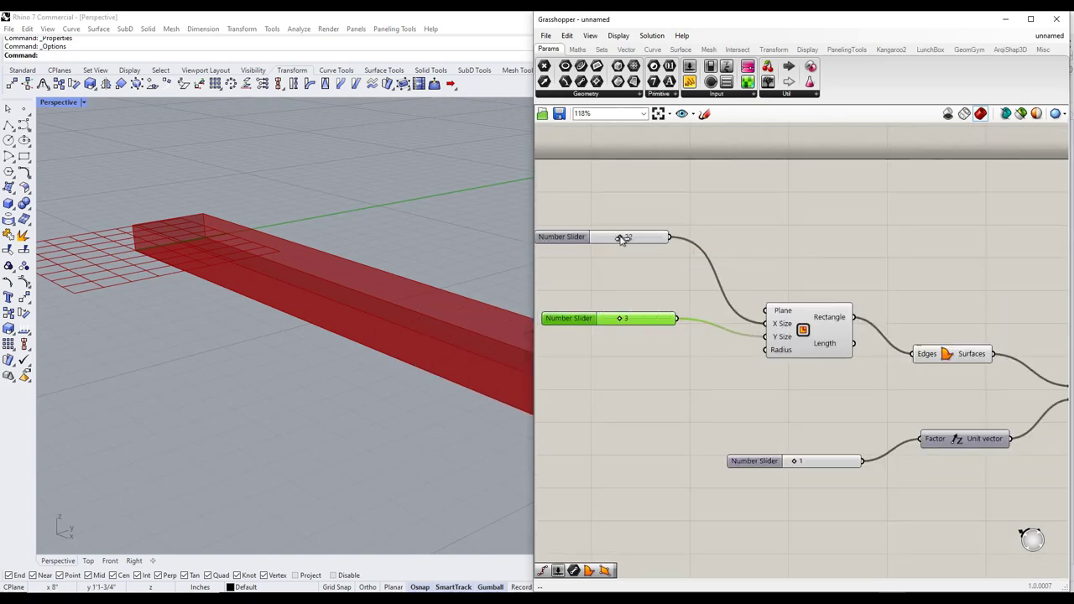
{"action": "double_click", "coordinate": [620, 238]}
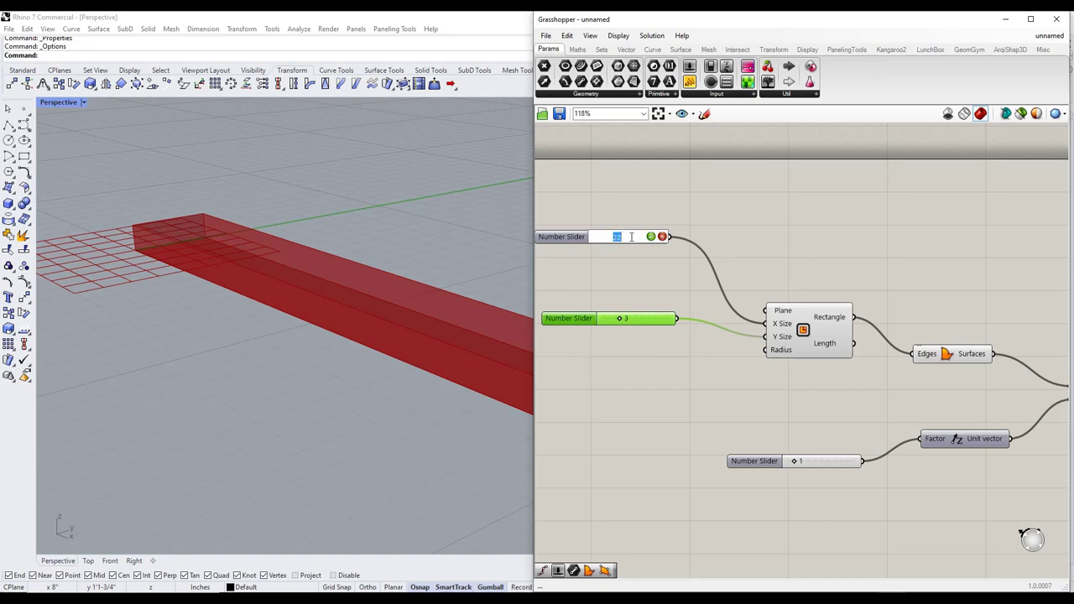
{"action": "type", "text": "48"}
{"action": "key", "text": "Return"}
{"action": "double_click", "coordinate": [622, 319]}
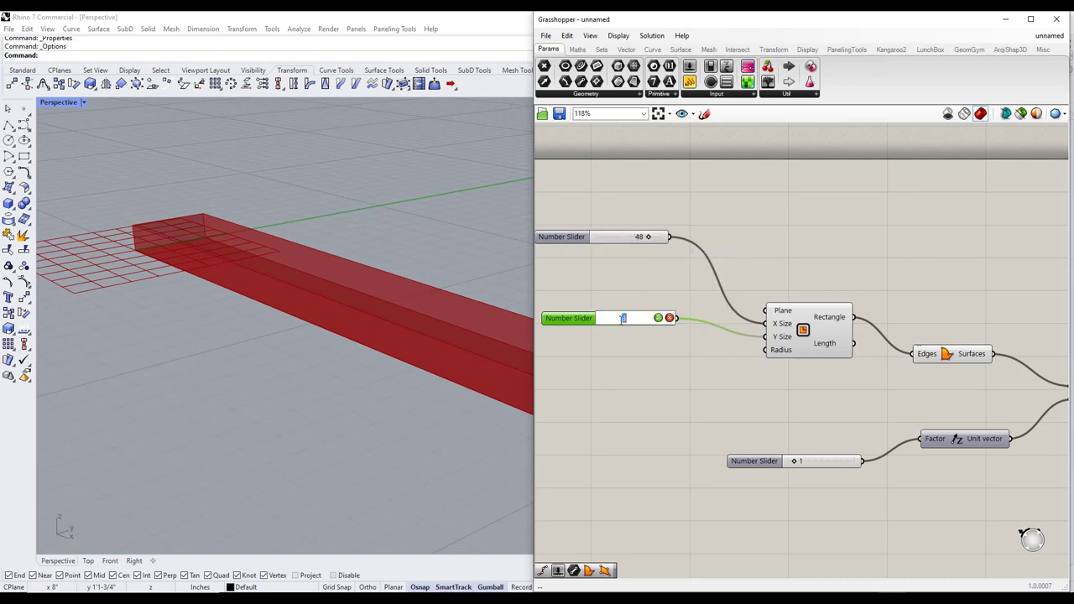
{"action": "type", "text": "12"}
{"action": "key", "text": "Return"}
Step: Raise the extrusion height by setting the slider feeding the Unit Z factor to 3
{"action": "scroll", "coordinate": [327, 279], "scroll_direction": "down", "scroll_amount": 5}
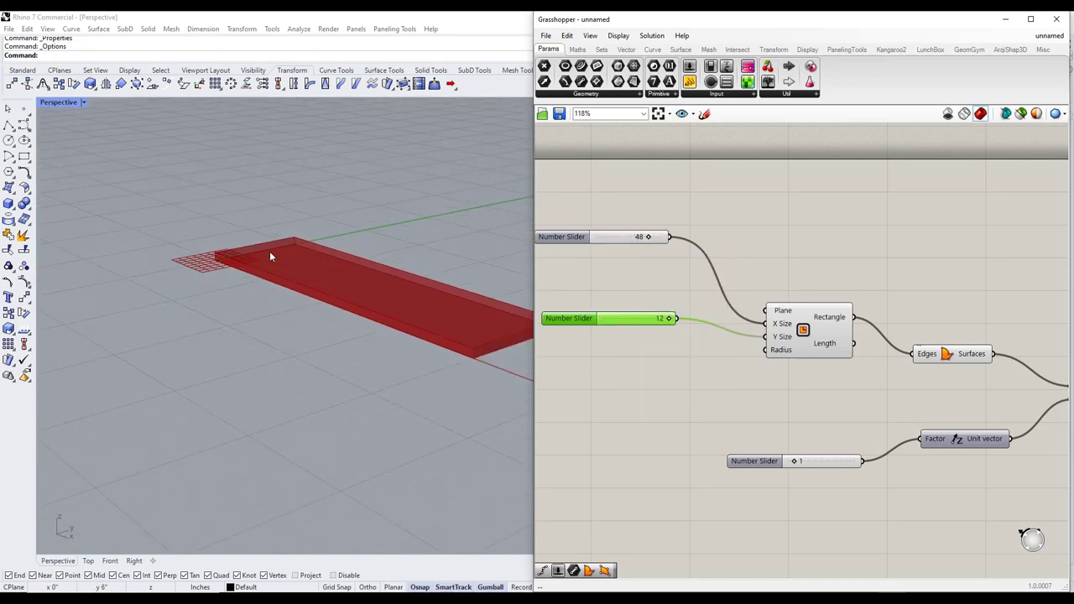
{"action": "right_click_drag", "start_coordinate": [391, 284], "coordinate": [391, 271]}
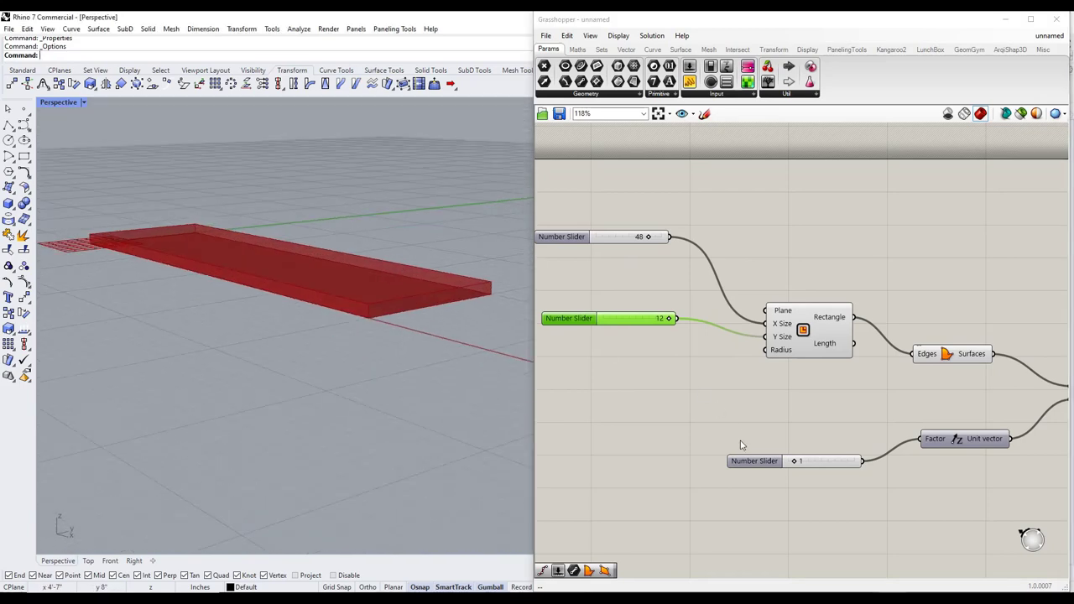
{"action": "left_click_drag", "start_coordinate": [795, 463], "coordinate": [805, 462]}
{"action": "scroll", "coordinate": [274, 284], "scroll_direction": "down", "scroll_amount": 3}
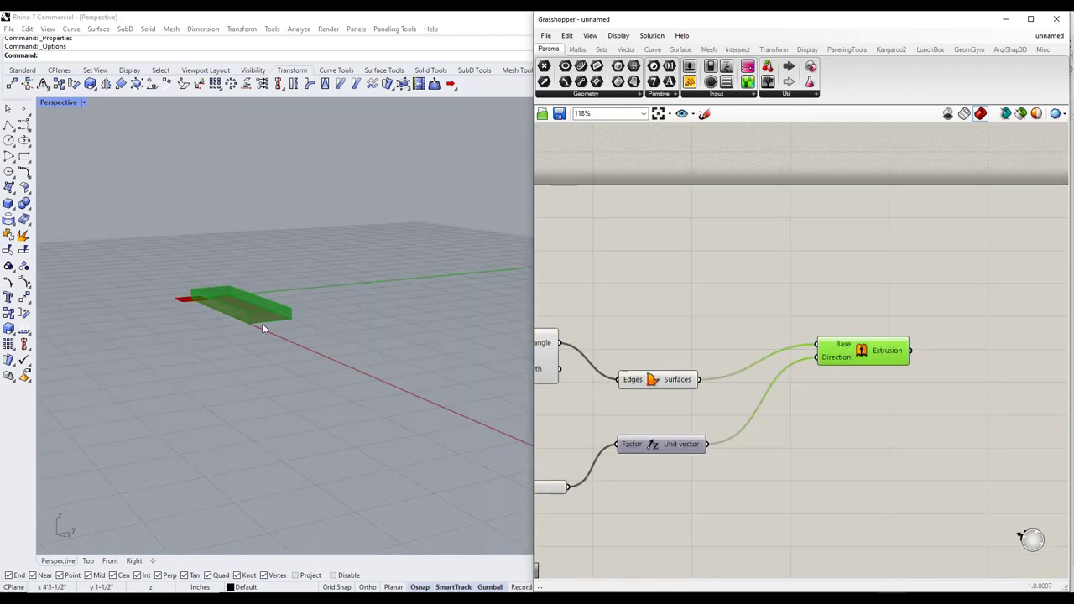
Step: Add a Move component beyond the Extrude component and connect the Extrusion output to its Geometry input
{"action": "scroll", "coordinate": [693, 319], "scroll_direction": "down", "scroll_amount": 2}
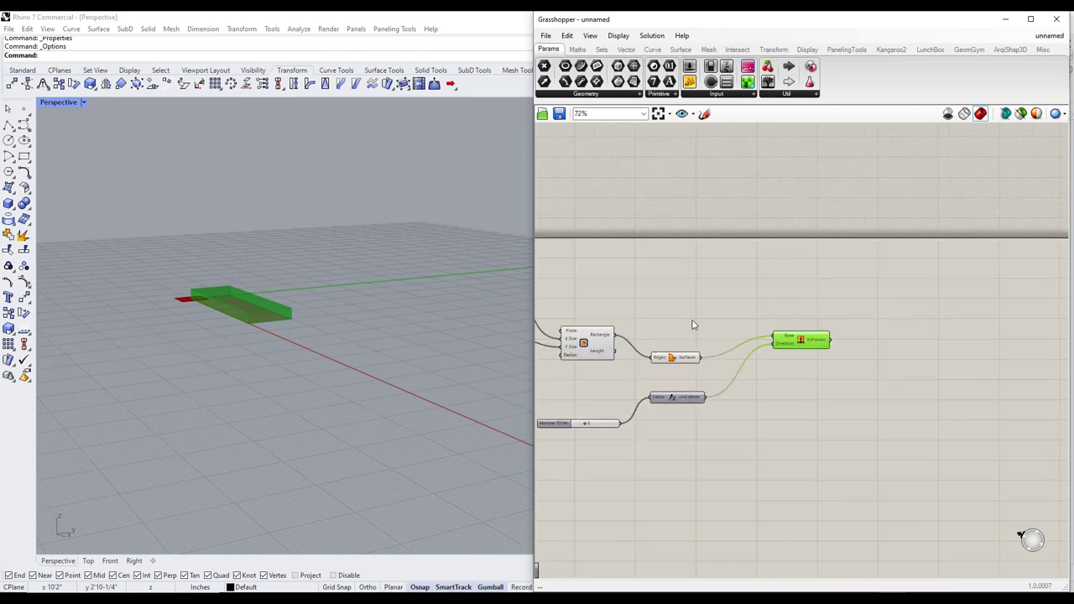
{"action": "scroll", "coordinate": [839, 352], "scroll_direction": "down", "scroll_amount": 2}
{"action": "double_click", "coordinate": [876, 359]}
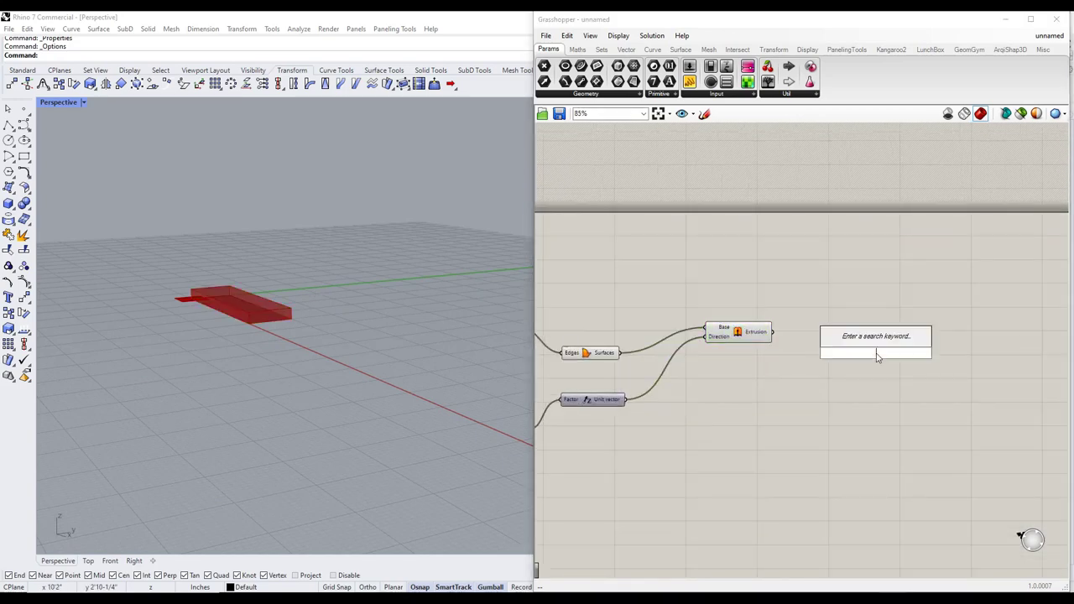
{"action": "type", "text": "move"}
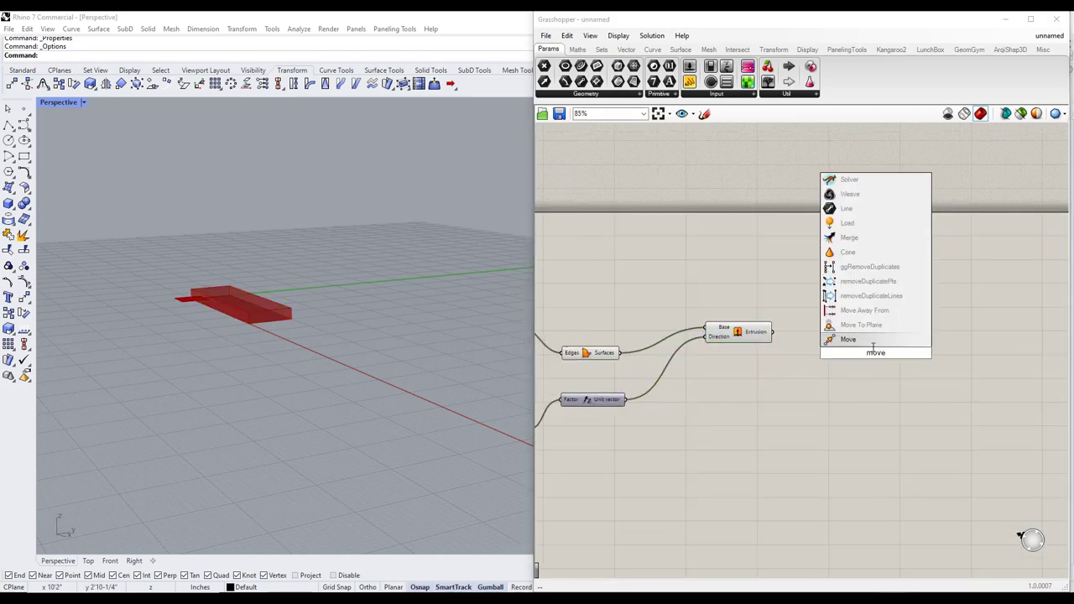
{"action": "left_click", "coordinate": [858, 342]}
{"action": "left_click_drag", "start_coordinate": [868, 350], "coordinate": [903, 364]}
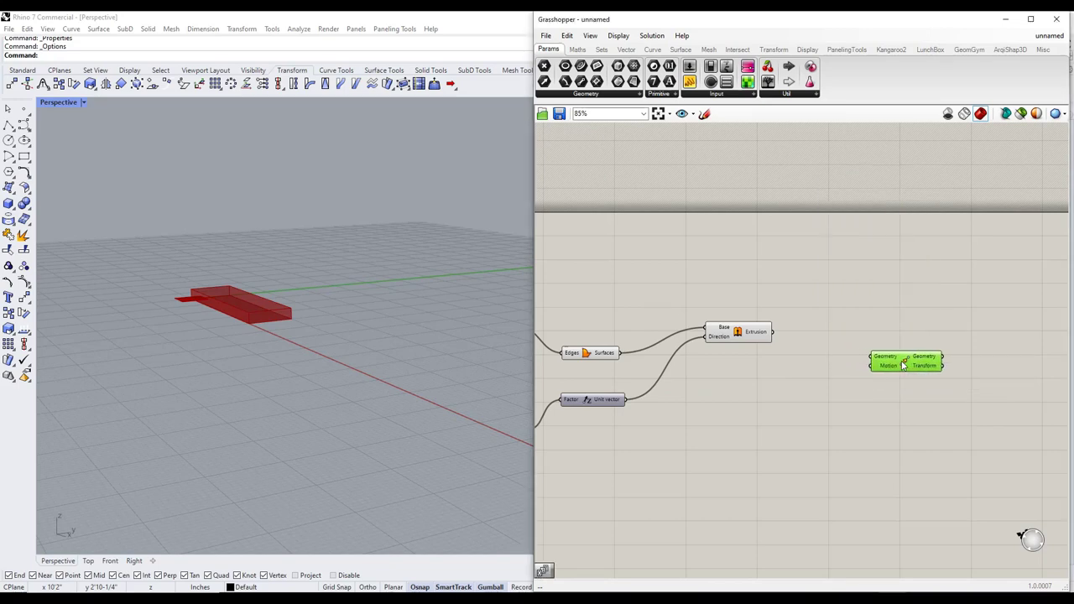
{"action": "left_click_drag", "start_coordinate": [773, 332], "coordinate": [904, 386]}
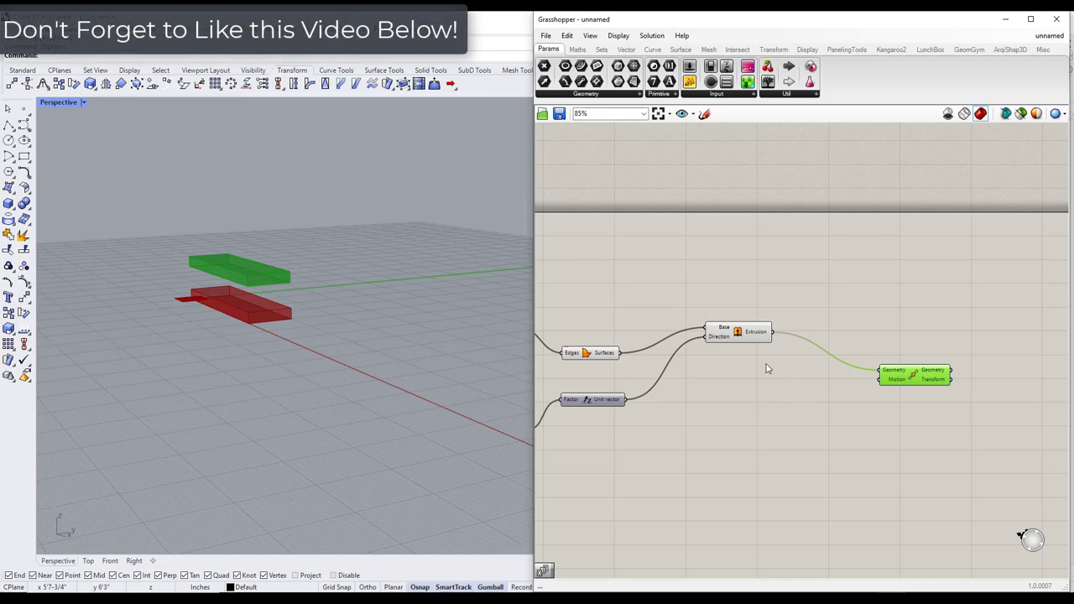
Step: Add a Unit Y vector component below the Extrude component and connect its output to the Move component's Motion input
{"action": "scroll", "coordinate": [839, 371], "scroll_direction": "down", "scroll_amount": 2}
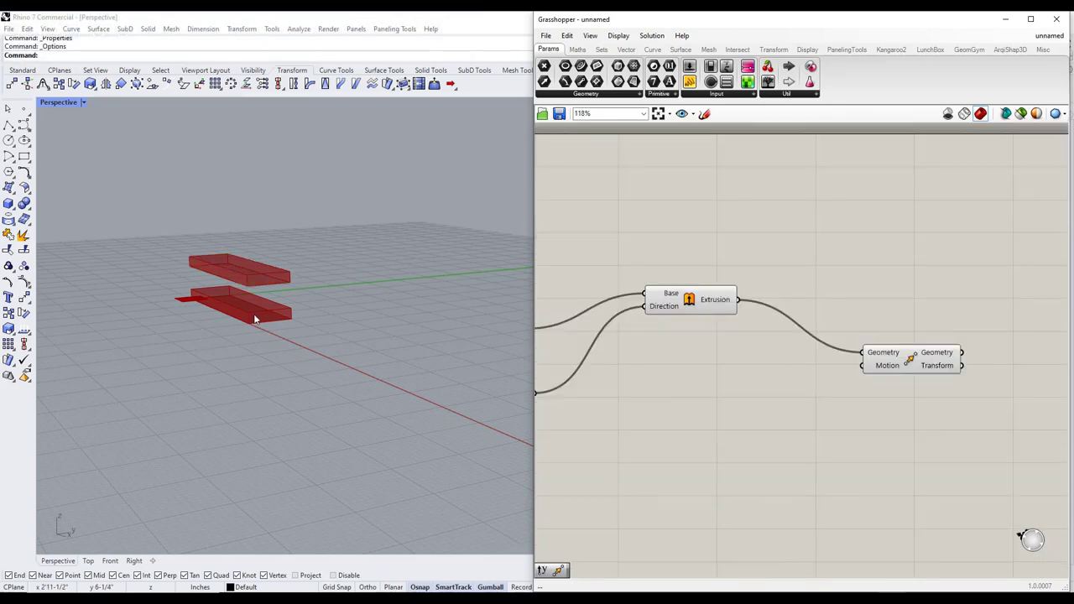
{"action": "double_click", "coordinate": [763, 399]}
{"action": "type", "text": "y"}
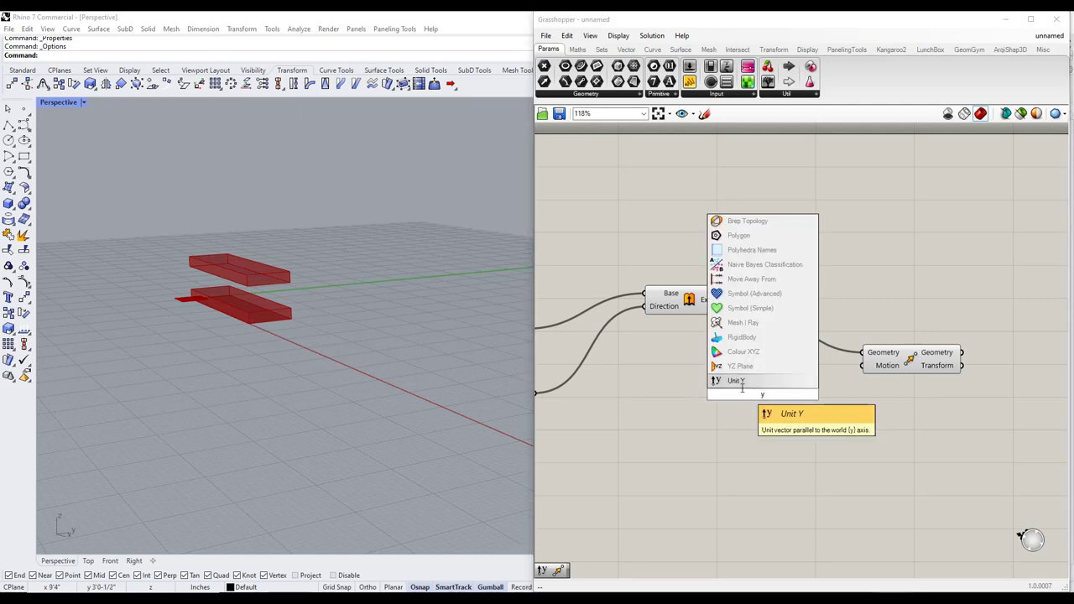
{"action": "left_click", "coordinate": [742, 384]}
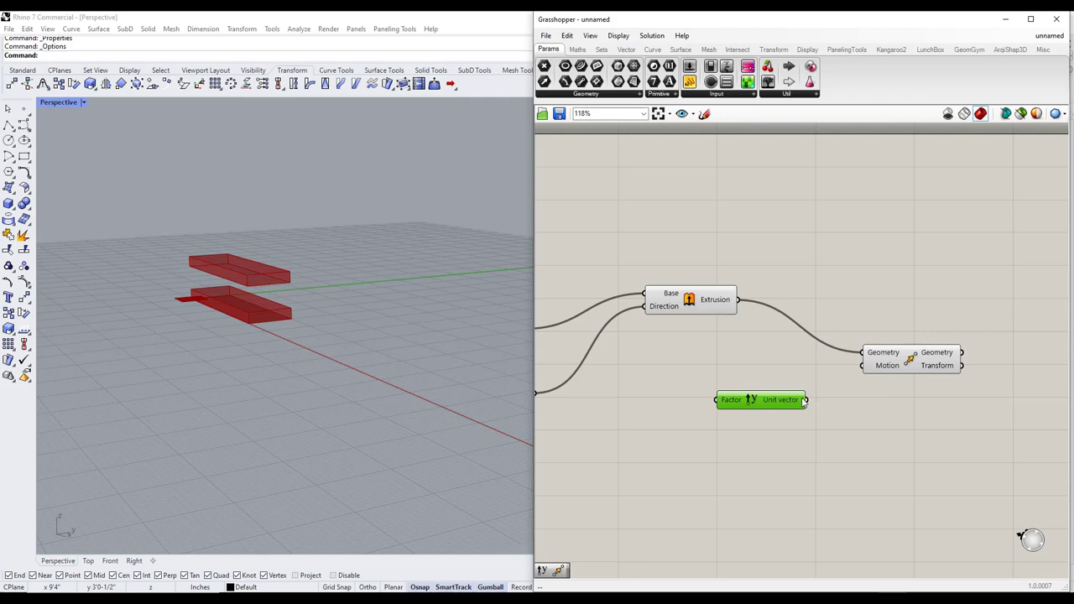
{"action": "left_click_drag", "start_coordinate": [811, 404], "coordinate": [862, 365]}
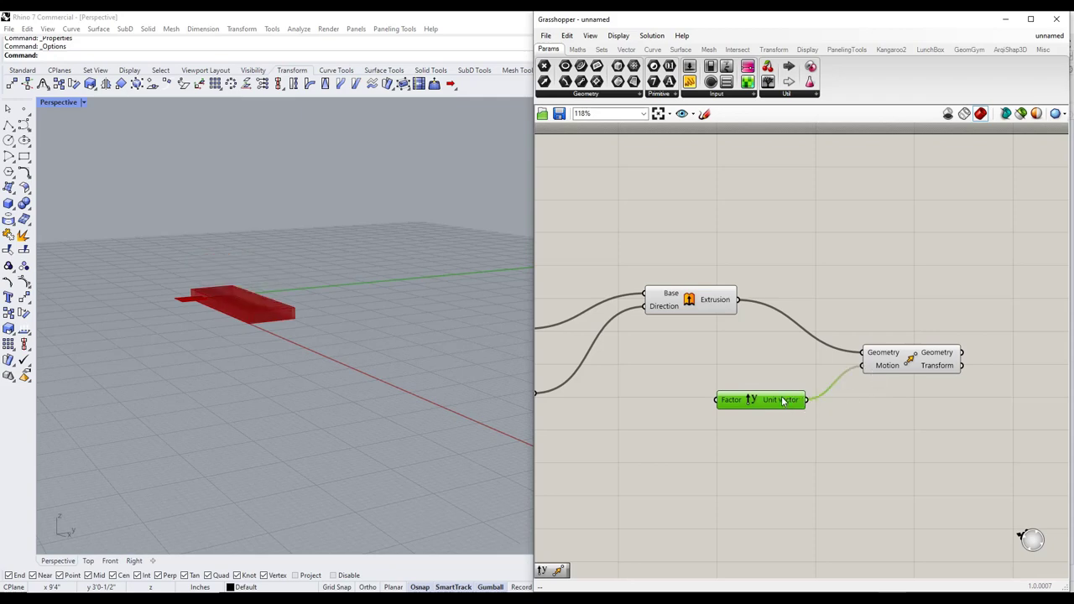
{"action": "scroll", "coordinate": [345, 354], "scroll_direction": "up", "scroll_amount": 3}
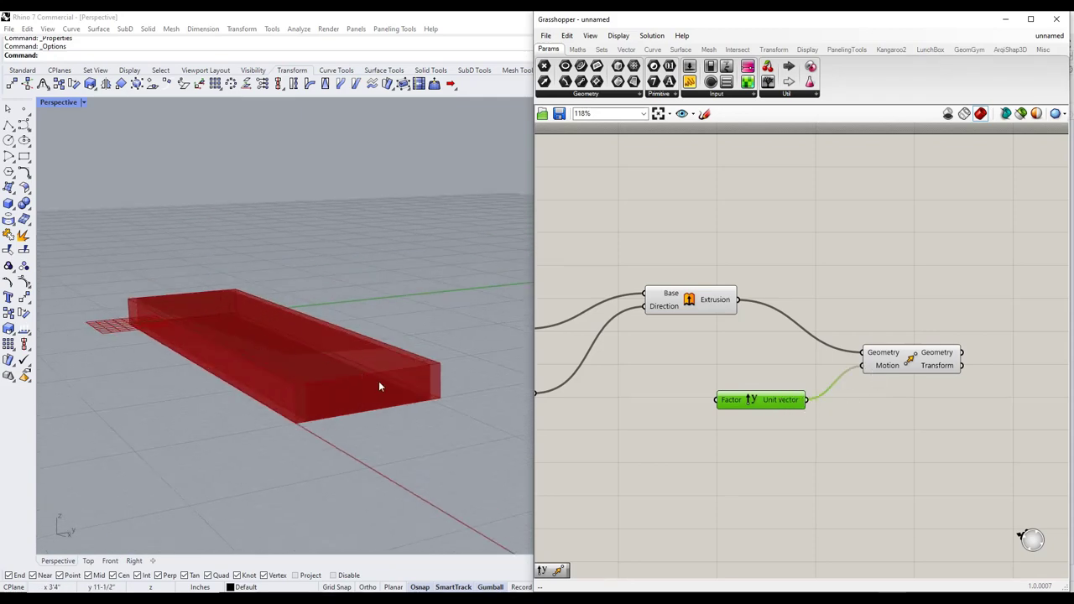
{"action": "left_click_drag", "start_coordinate": [749, 402], "coordinate": [763, 426]}
Step: Connect the Y Size slider to the Unit Y component's Factor input so the move distance matches the rectangle's width
{"action": "scroll", "coordinate": [839, 354], "scroll_direction": "down", "scroll_amount": 3}
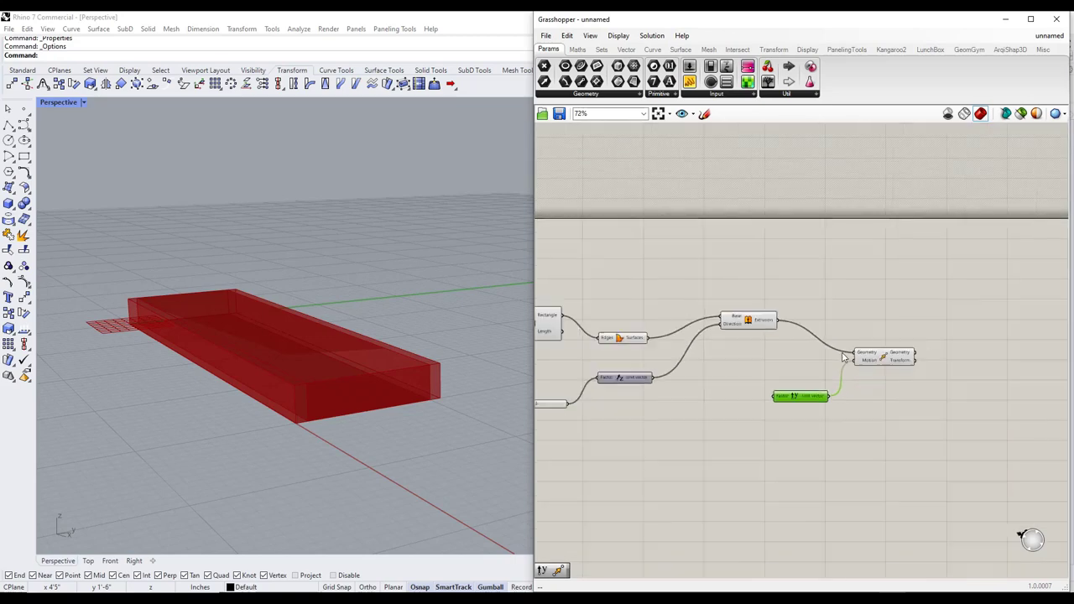
{"action": "scroll", "coordinate": [793, 395], "scroll_direction": "up", "scroll_amount": 4}
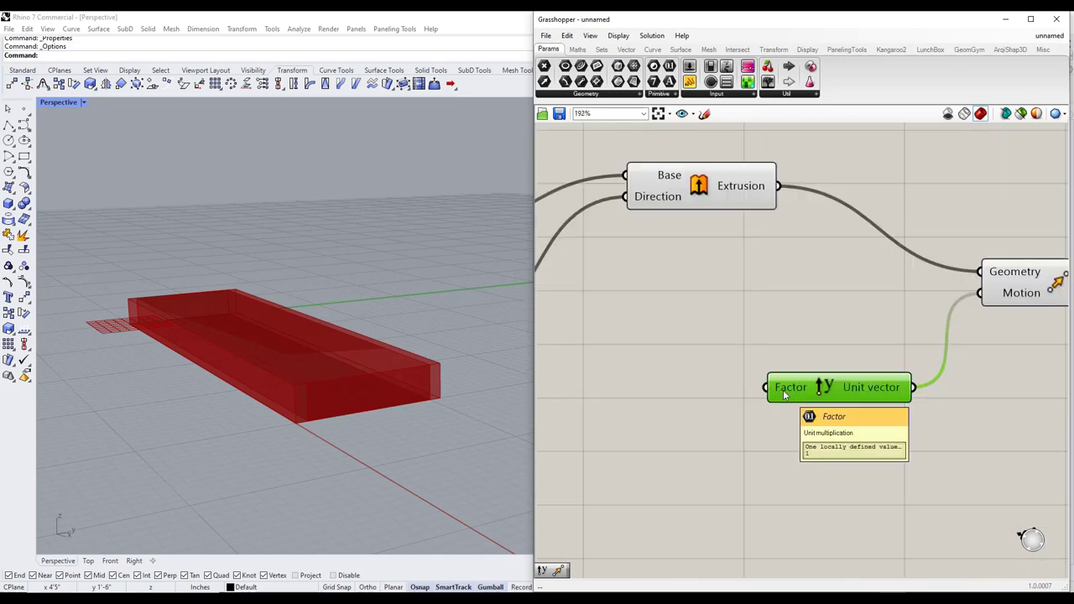
{"action": "scroll", "coordinate": [843, 387], "scroll_direction": "down", "scroll_amount": 3}
{"action": "scroll", "coordinate": [843, 388], "scroll_direction": "down", "scroll_amount": 3}
{"action": "scroll", "coordinate": [604, 322], "scroll_direction": "up", "scroll_amount": 2}
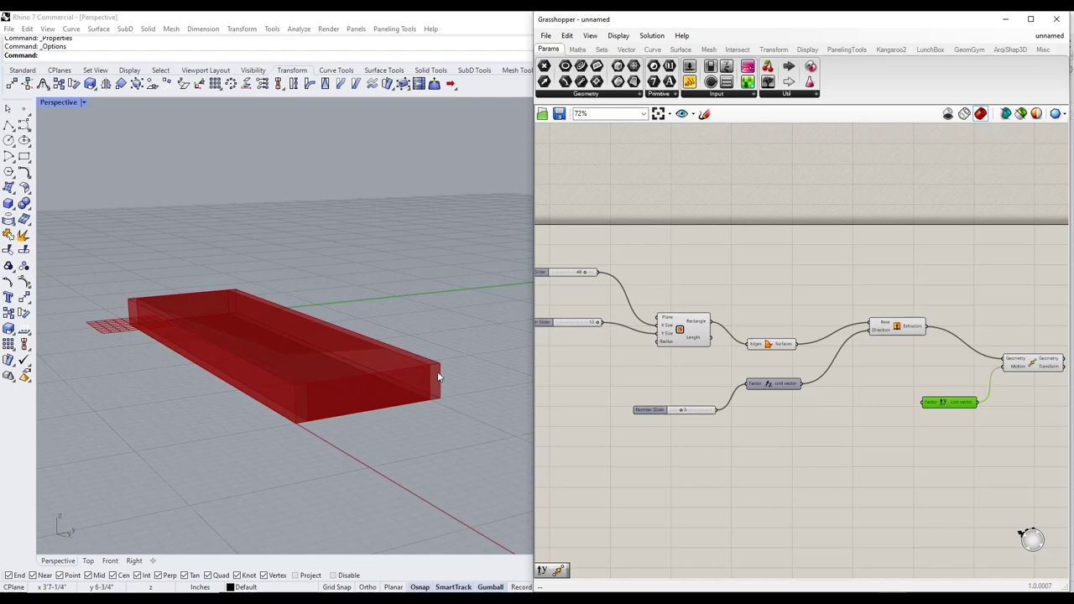
{"action": "left_click_drag", "start_coordinate": [599, 322], "coordinate": [922, 404]}
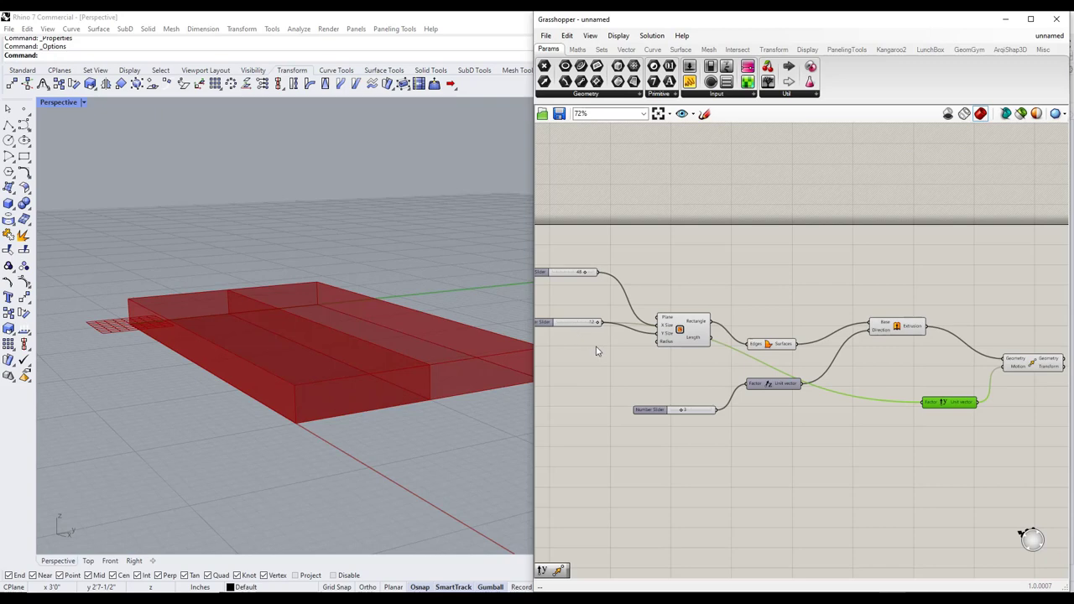
Step: Reposition the Unit Y component below the Move component
{"action": "left_click_drag", "start_coordinate": [596, 347], "coordinate": [666, 353]}
{"action": "right_click_drag", "start_coordinate": [575, 361], "coordinate": [660, 337]}
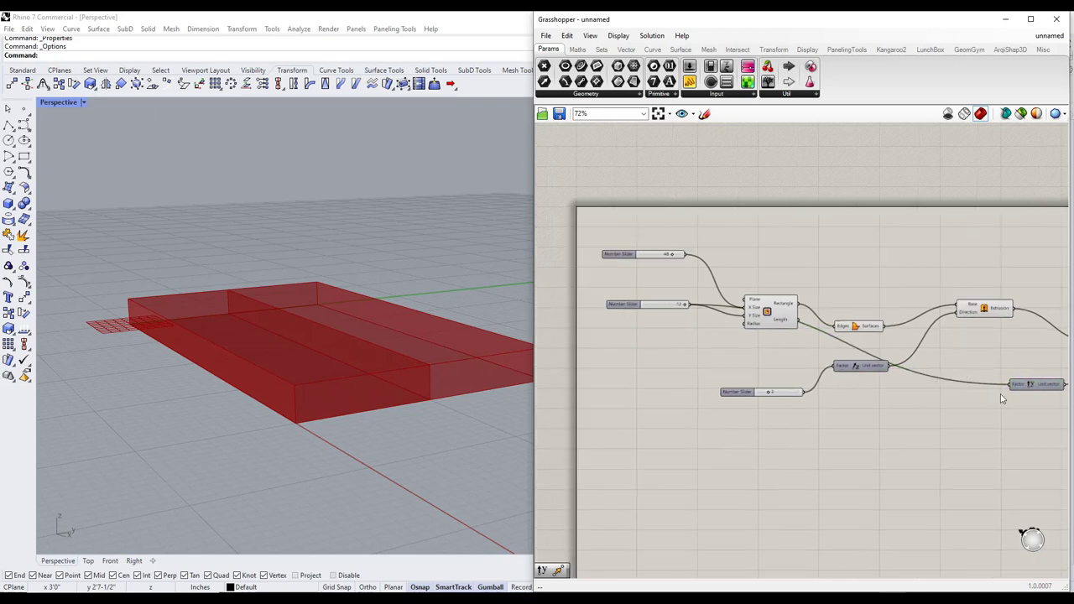
{"action": "right_click_drag", "start_coordinate": [1000, 393], "coordinate": [819, 381]}
{"action": "scroll", "coordinate": [854, 377], "scroll_direction": "up", "scroll_amount": 6}
{"action": "scroll", "coordinate": [856, 357], "scroll_direction": "down", "scroll_amount": 3}
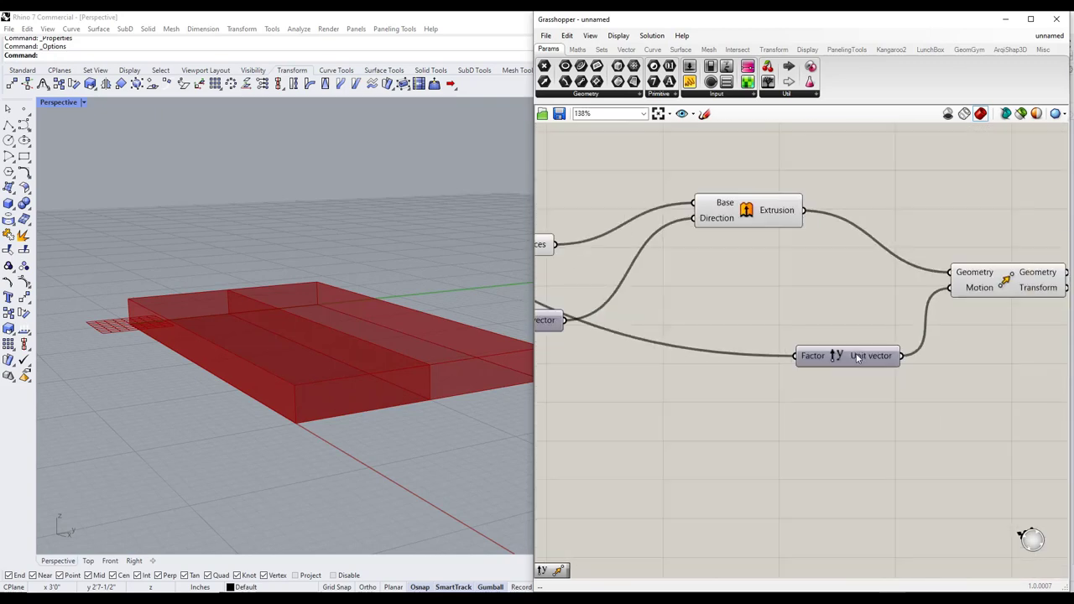
{"action": "scroll", "coordinate": [856, 357], "scroll_direction": "down", "scroll_amount": 3}
{"action": "left_click", "coordinate": [849, 368]}
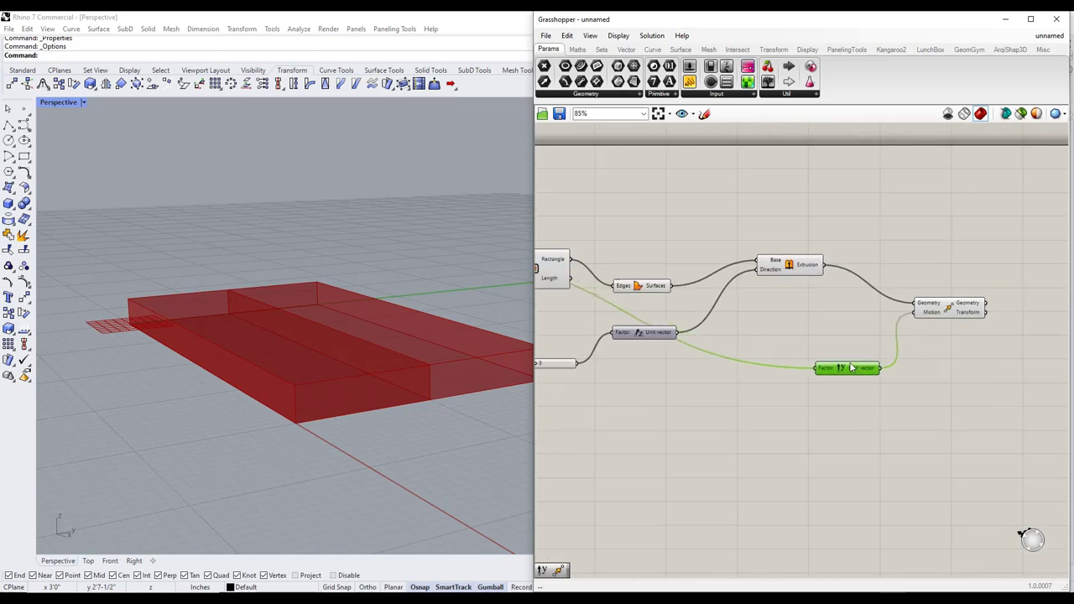
{"action": "left_click_drag", "start_coordinate": [850, 366], "coordinate": [838, 354]}
{"action": "scroll", "coordinate": [378, 372], "scroll_direction": "down", "scroll_amount": 6}
{"action": "scroll", "coordinate": [419, 372], "scroll_direction": "up", "scroll_amount": 5}
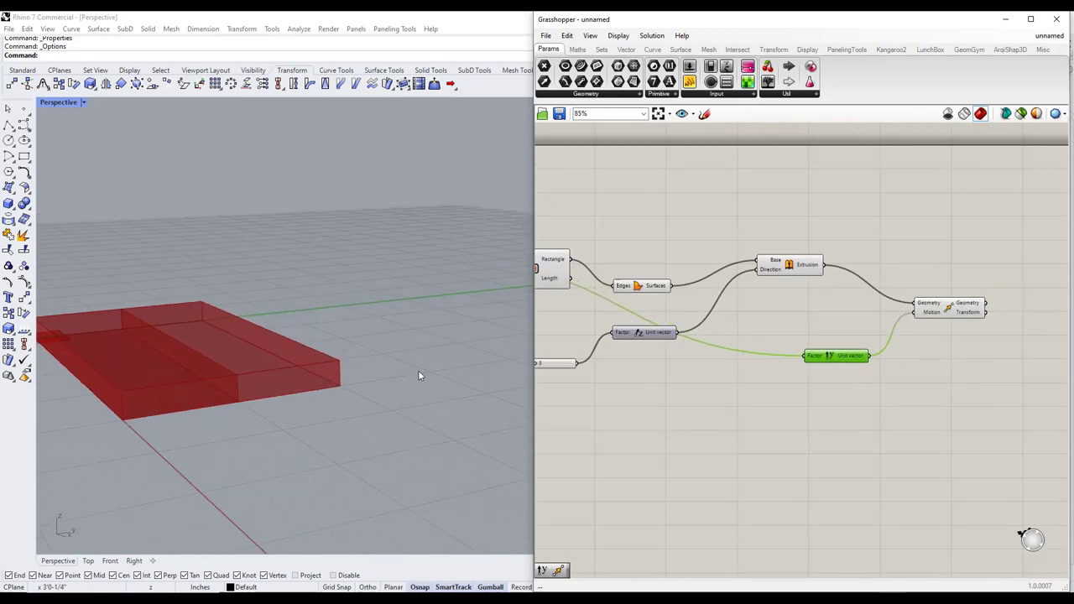
{"action": "scroll", "coordinate": [236, 368], "scroll_direction": "down", "scroll_amount": 3}
{"action": "scroll", "coordinate": [362, 359], "scroll_direction": "up", "scroll_amount": 3}
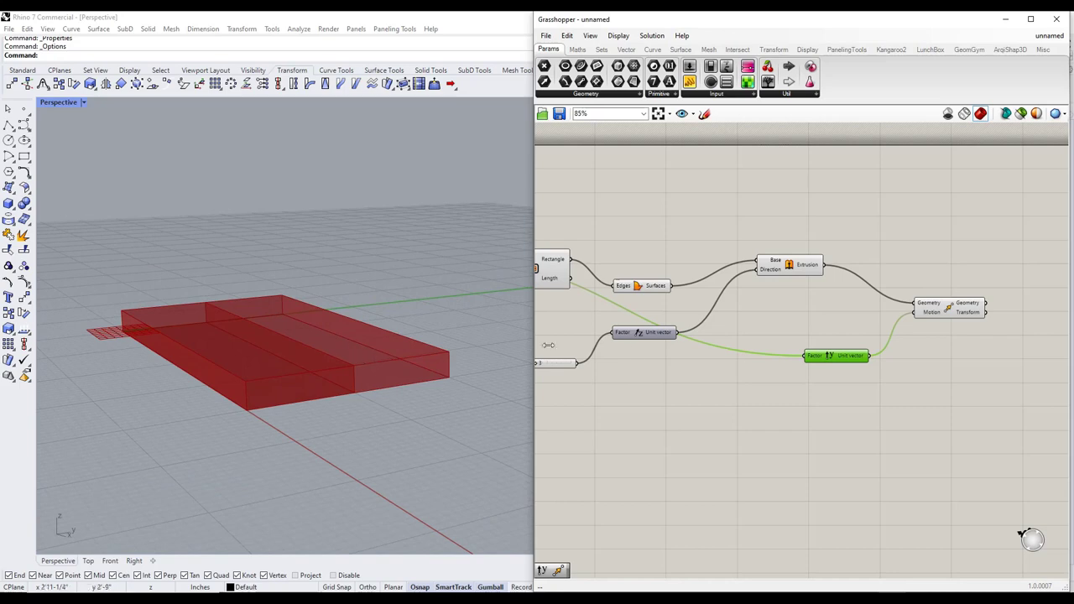
{"action": "left_click_drag", "start_coordinate": [853, 357], "coordinate": [886, 361]}
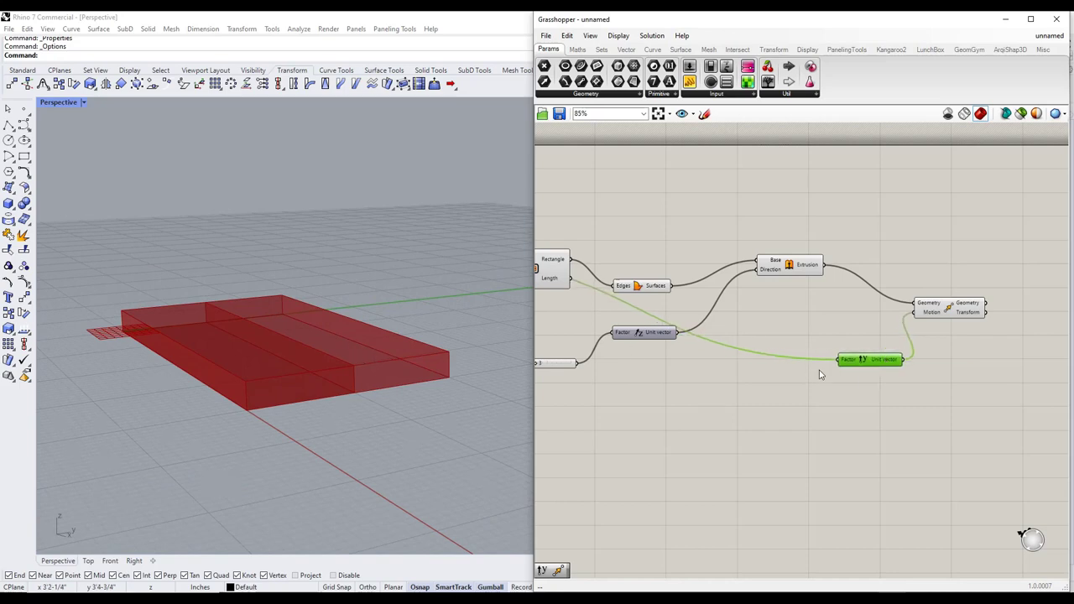
Step: Add a Series component and connect its output to the Unit Y component's Factor input in place of the Y Size slider
{"action": "scroll", "coordinate": [857, 371], "scroll_direction": "up", "scroll_amount": 3}
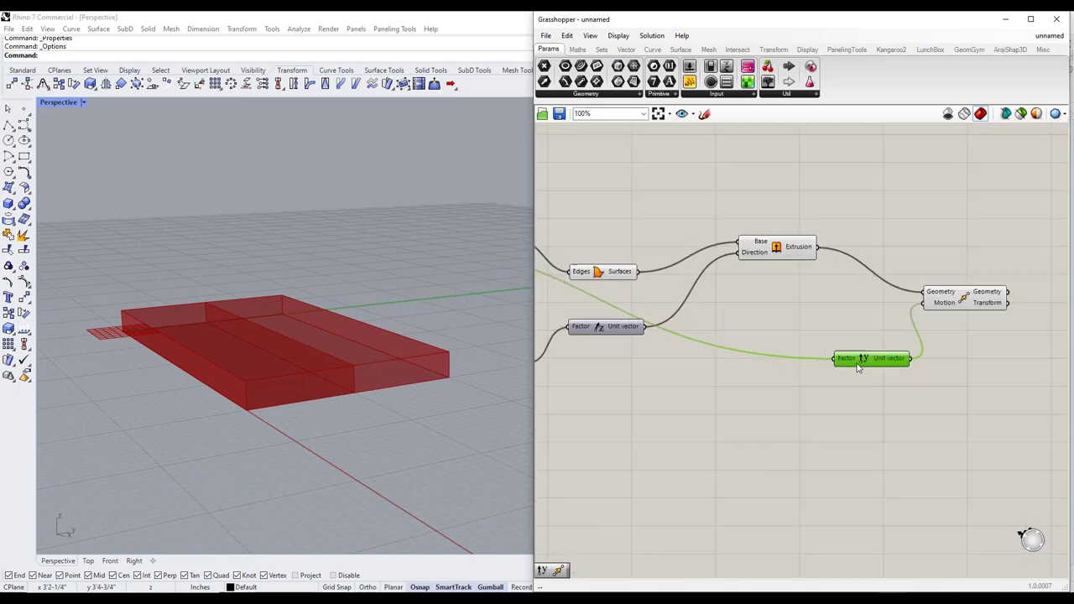
{"action": "double_click", "coordinate": [725, 400]}
{"action": "type", "text": "ser"}
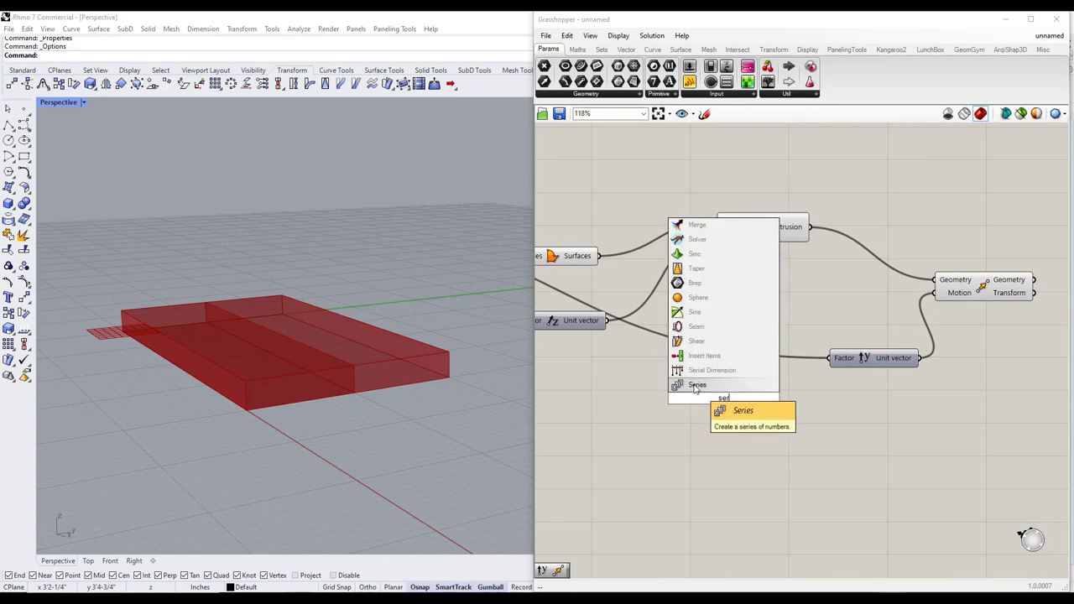
{"action": "left_click", "coordinate": [695, 385]}
{"action": "left_click_drag", "start_coordinate": [750, 391], "coordinate": [833, 363]}
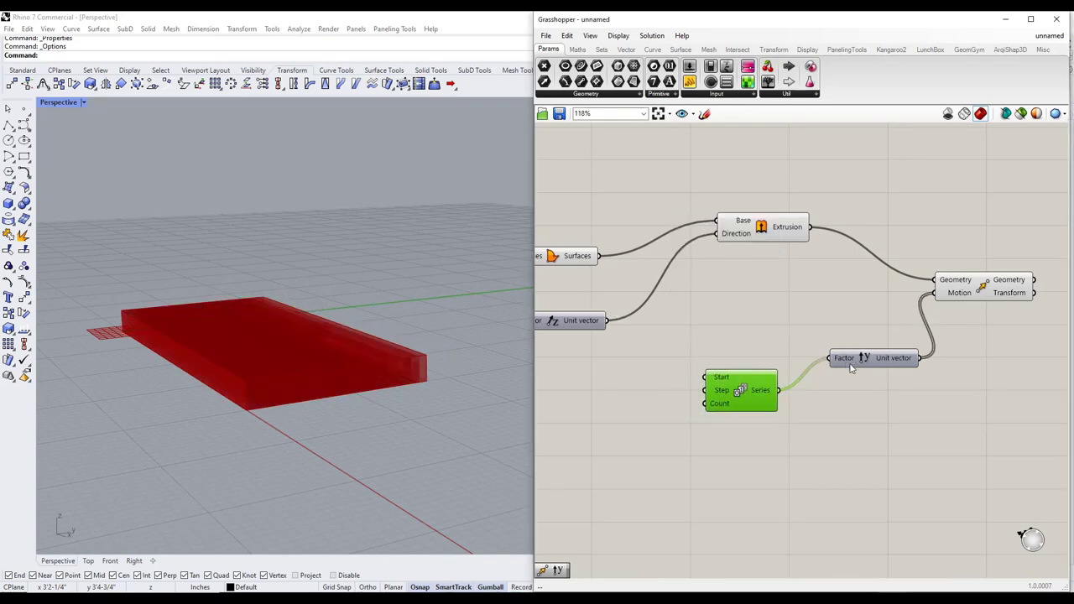
{"action": "scroll", "coordinate": [807, 368], "scroll_direction": "up", "scroll_amount": 3}
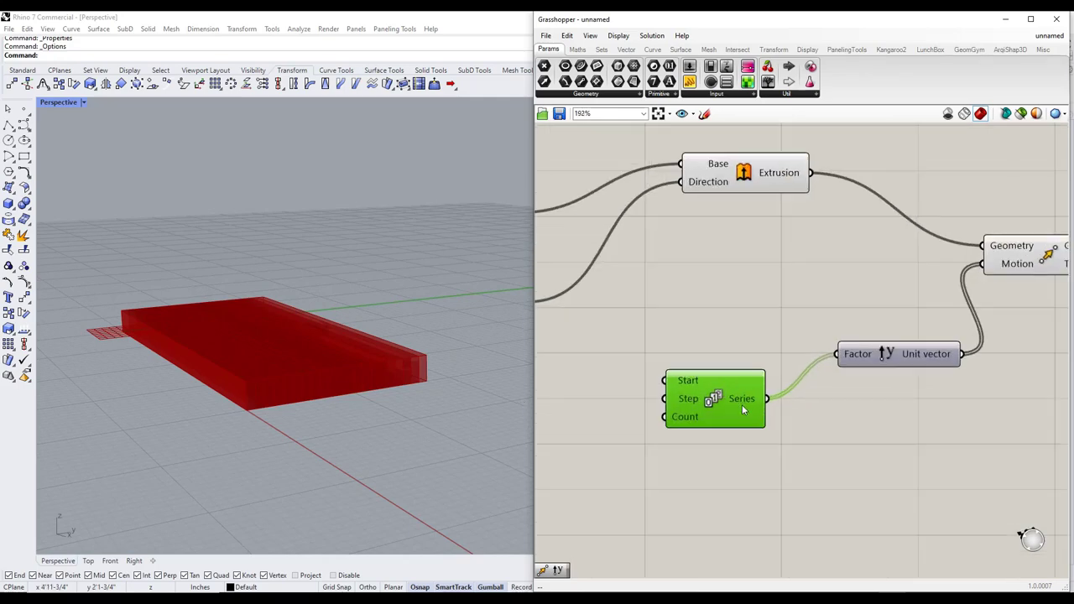
{"action": "scroll", "coordinate": [742, 404], "scroll_direction": "up", "scroll_amount": 1}
{"action": "scroll", "coordinate": [297, 379], "scroll_direction": "up", "scroll_amount": 3}
{"action": "scroll", "coordinate": [301, 382], "scroll_direction": "down", "scroll_amount": 4}
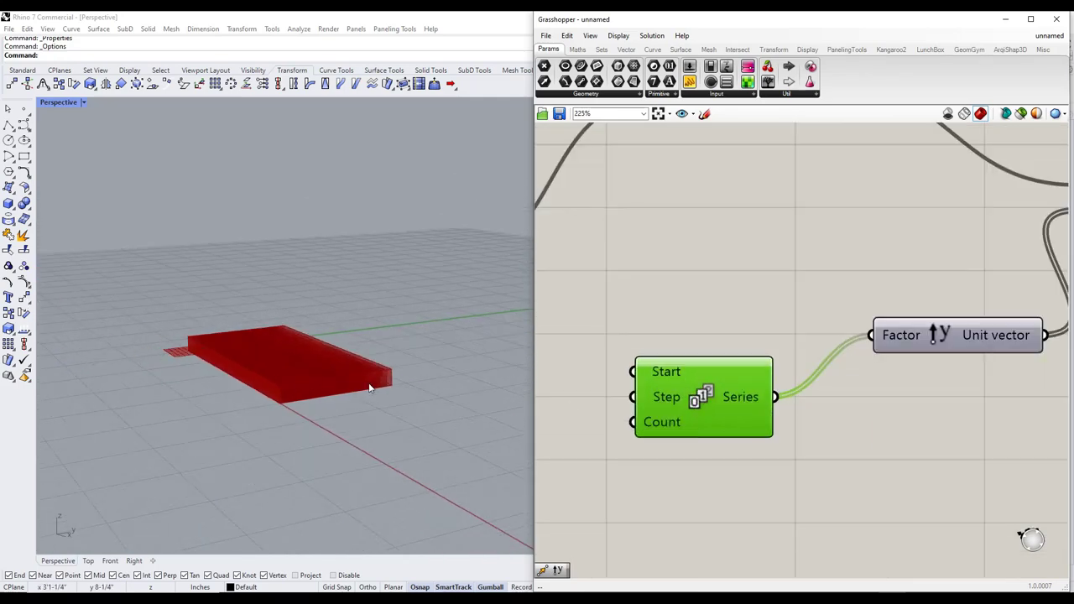
Step: Duplicate the extrusion height slider and connect the copy to the Series component's Count input
{"action": "mouse_move", "coordinate": [665, 428]}
{"action": "scroll", "coordinate": [684, 415], "scroll_direction": "down", "scroll_amount": 5}
{"action": "scroll", "coordinate": [692, 409], "scroll_direction": "up", "scroll_amount": 2}
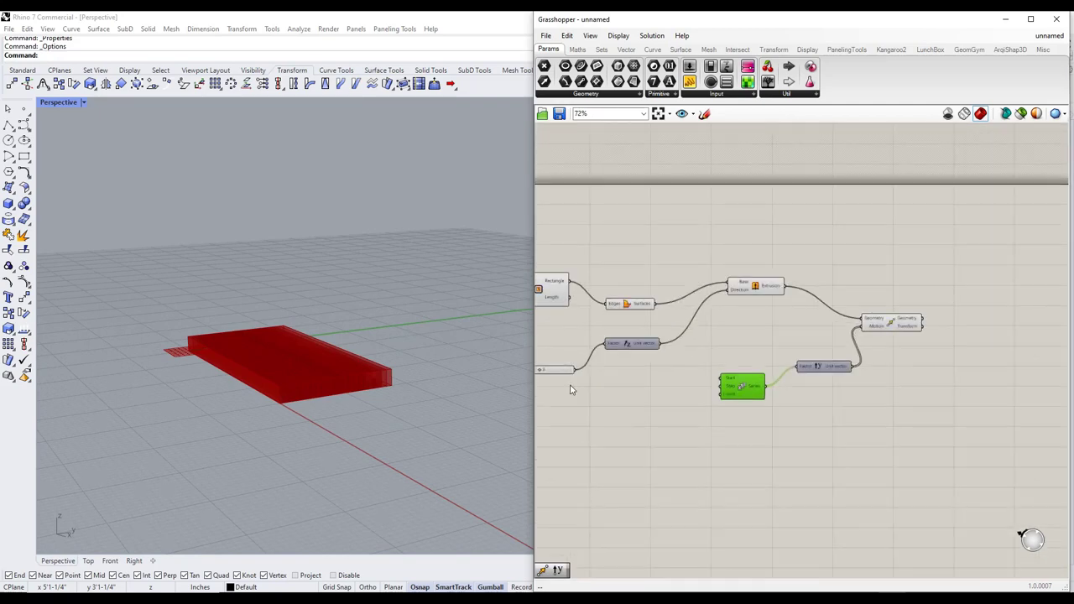
{"action": "left_click", "coordinate": [549, 376]}
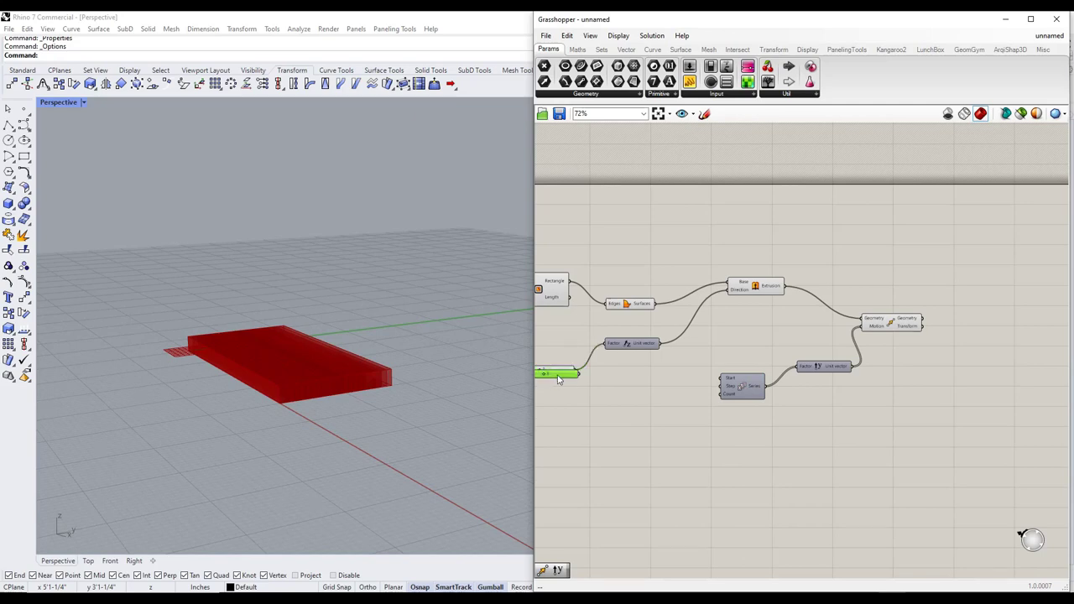
{"action": "key", "text": "ctrl+c"}
{"action": "key", "text": "ctrl+v"}
{"action": "left_click_drag", "start_coordinate": [614, 409], "coordinate": [720, 393]}
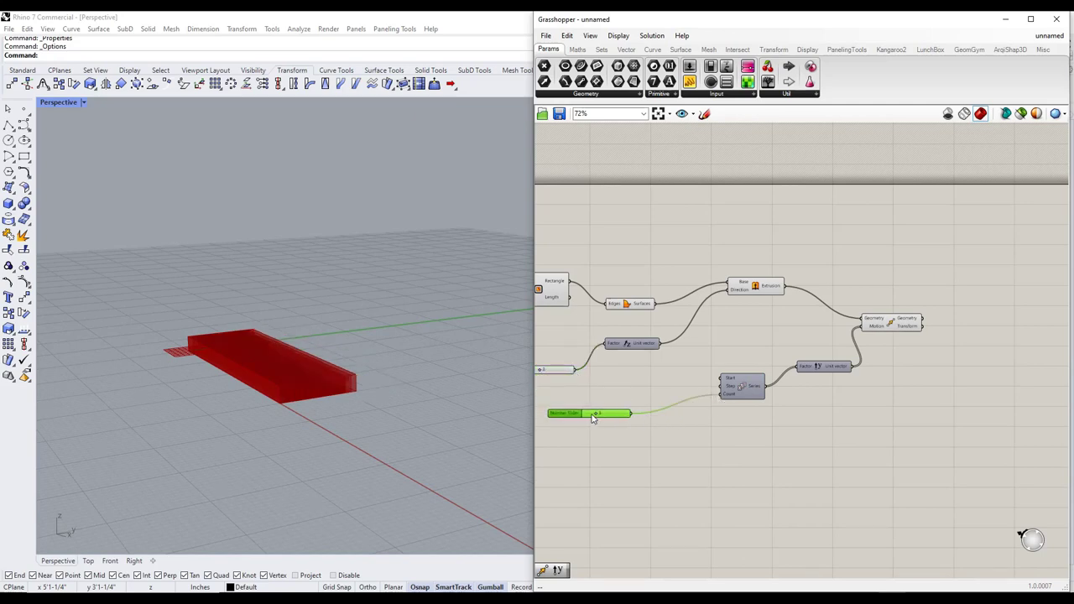
Step: Set the slider feeding the Series Count input to 8
{"action": "mouse_move", "coordinate": [596, 416]}
{"action": "left_mouse_down"}
{"action": "mouse_move", "coordinate": [620, 414]}
{"action": "mouse_move", "coordinate": [581, 421]}
{"action": "mouse_move", "coordinate": [615, 424]}
{"action": "left_mouse_up"}
{"action": "scroll", "coordinate": [646, 428], "scroll_direction": "up", "scroll_amount": 5}
{"action": "scroll", "coordinate": [796, 412], "scroll_direction": "down", "scroll_amount": 4}
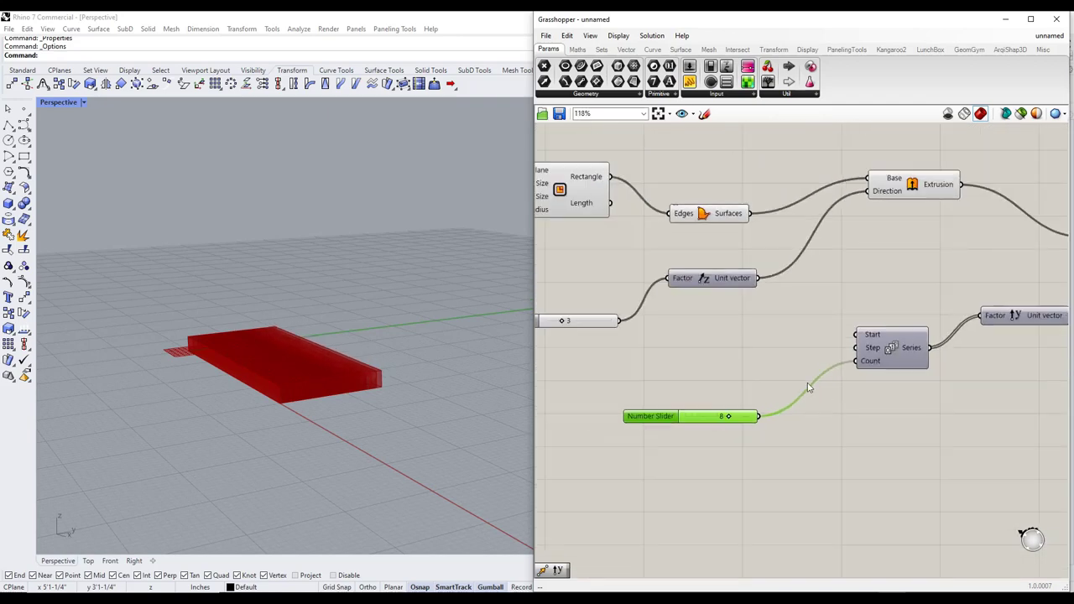
Step: Connect the rectangle's Y Size slider to the Series component's Step input so the copies are spaced by the box width
{"action": "mouse_move", "coordinate": [857, 353]}
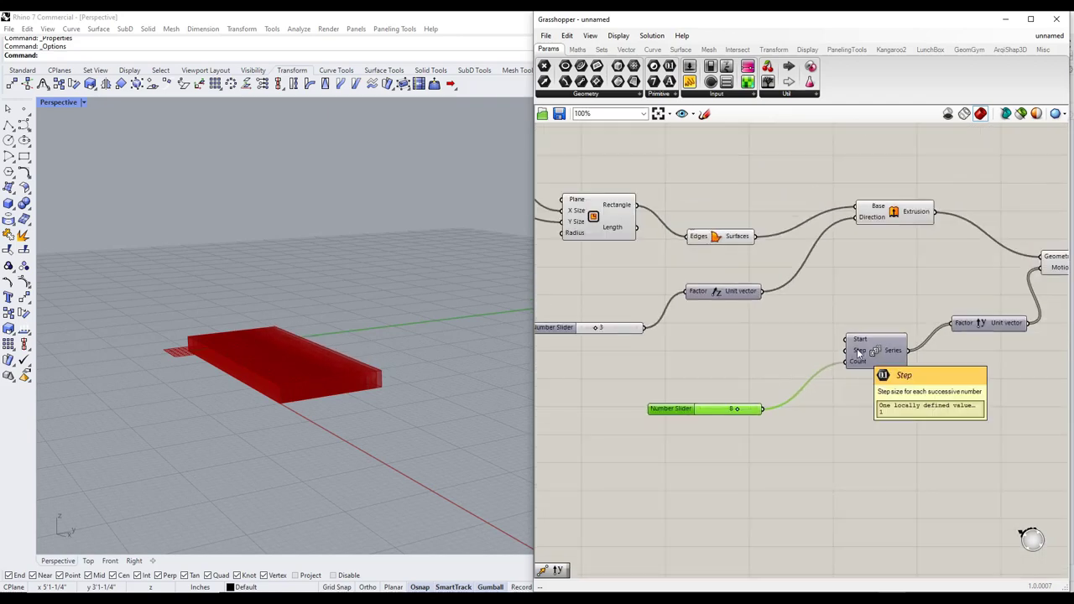
{"action": "scroll", "coordinate": [806, 350], "scroll_direction": "down", "scroll_amount": 2}
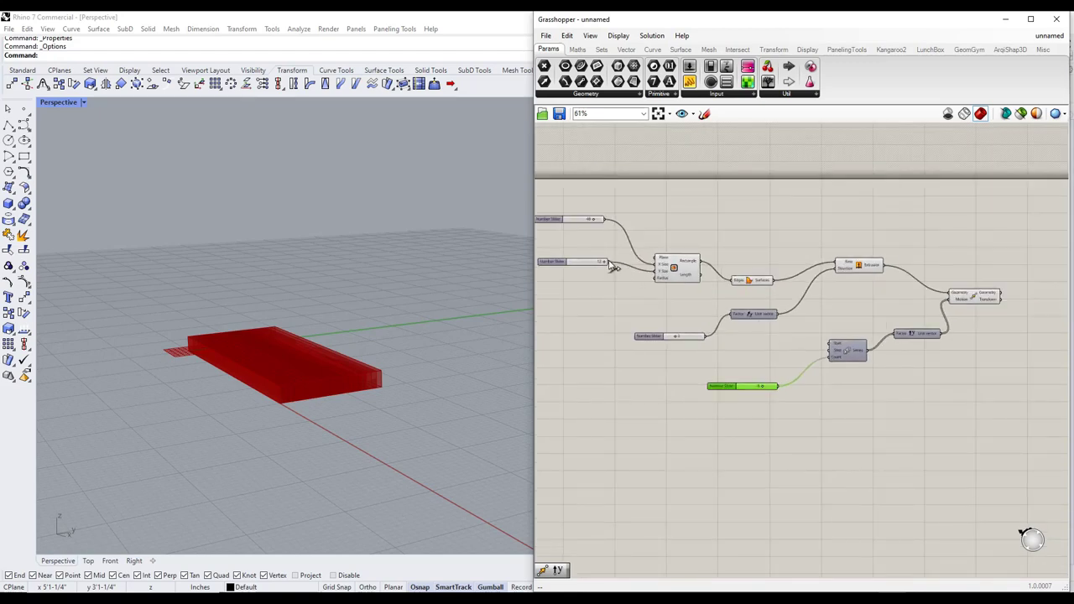
{"action": "left_click_drag", "start_coordinate": [614, 265], "coordinate": [833, 353]}
{"action": "scroll", "coordinate": [323, 375], "scroll_direction": "down", "scroll_amount": 3}
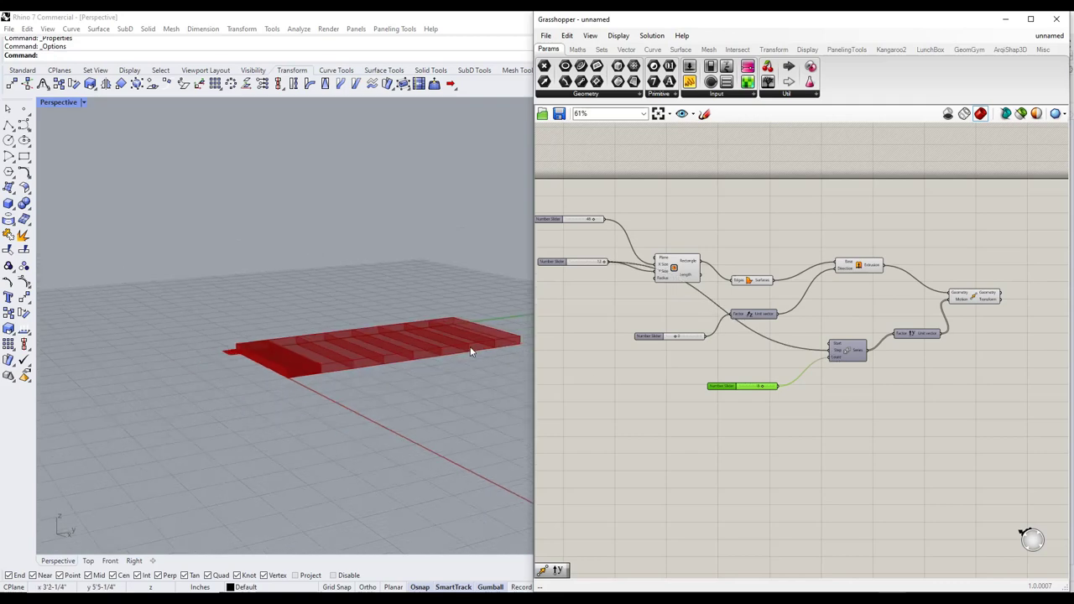
{"action": "scroll", "coordinate": [470, 350], "scroll_direction": "up", "scroll_amount": 3}
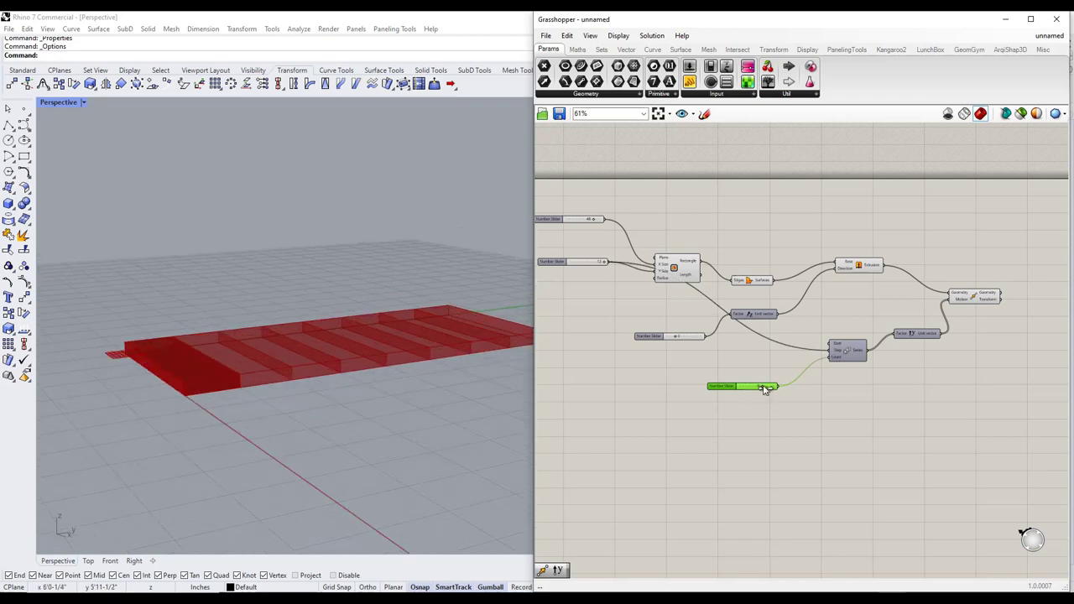
Step: Raise the number of copies by setting the slider feeding the Series Count input to 9
{"action": "mouse_move", "coordinate": [763, 389]}
{"action": "left_mouse_down"}
{"action": "mouse_move", "coordinate": [778, 388]}
{"action": "mouse_move", "coordinate": [755, 388]}
{"action": "mouse_move", "coordinate": [765, 388]}
{"action": "left_mouse_up"}
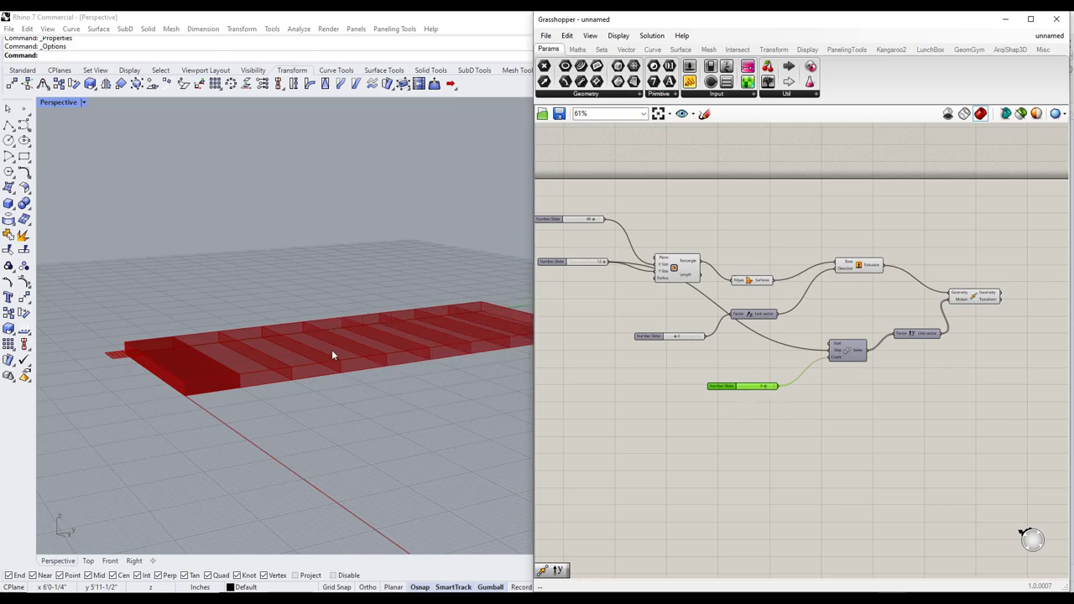
{"action": "scroll", "coordinate": [331, 349], "scroll_direction": "down", "scroll_amount": 2}
{"action": "scroll", "coordinate": [368, 335], "scroll_direction": "up", "scroll_amount": 4}
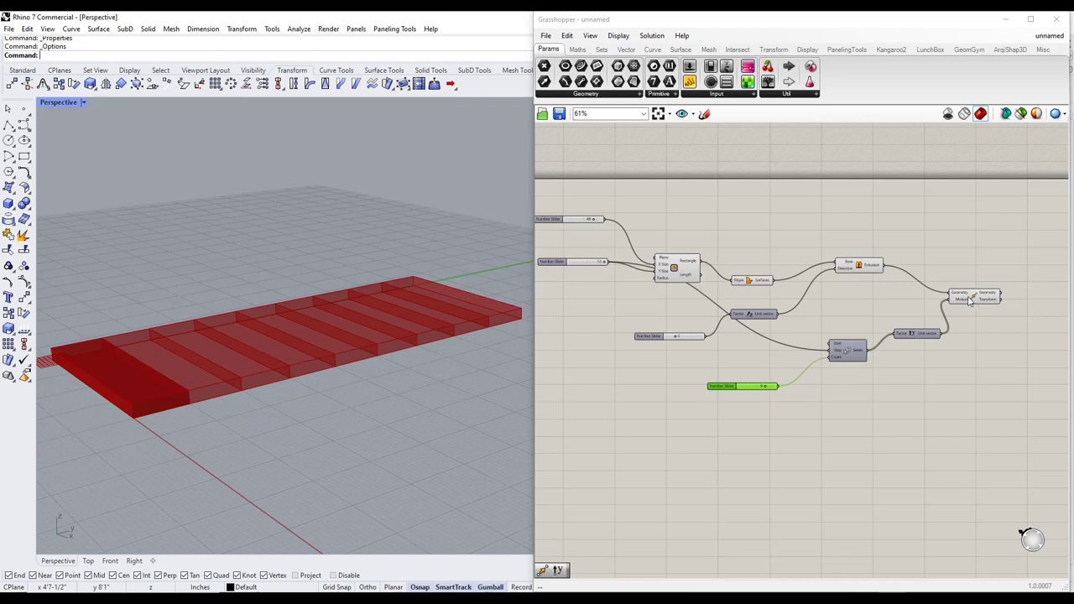
Step: Add a second Move component beyond the first one and connect the first Move's Geometry output to its Geometry input
{"action": "scroll", "coordinate": [750, 297], "scroll_direction": "down", "scroll_amount": 5}
{"action": "scroll", "coordinate": [978, 295], "scroll_direction": "up", "scroll_amount": 4}
{"action": "scroll", "coordinate": [751, 305], "scroll_direction": "up", "scroll_amount": 3}
{"action": "left_click", "coordinate": [713, 291]}
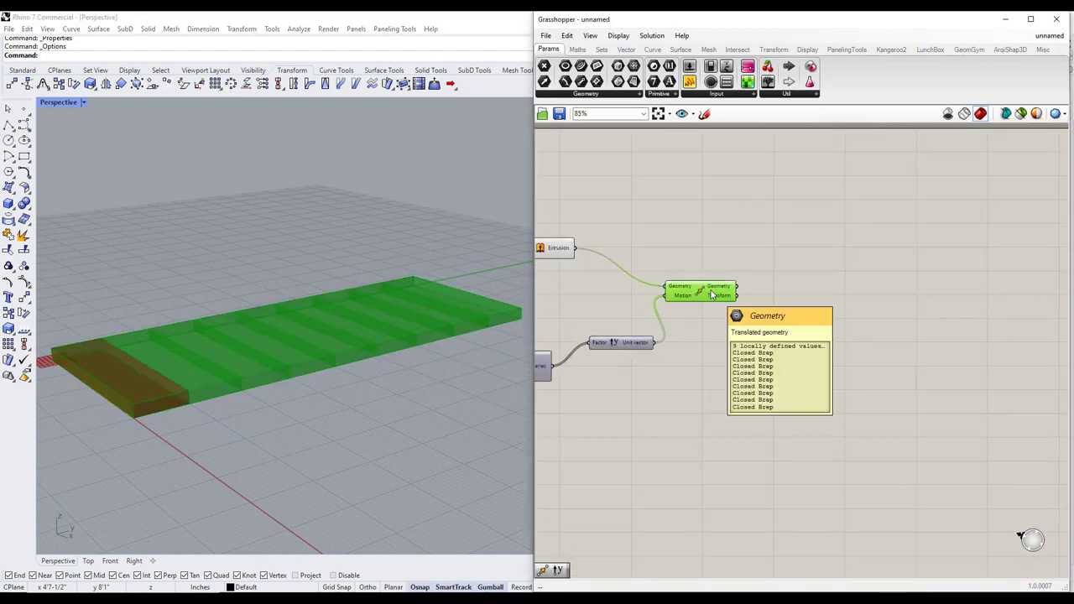
{"action": "double_click", "coordinate": [803, 317]}
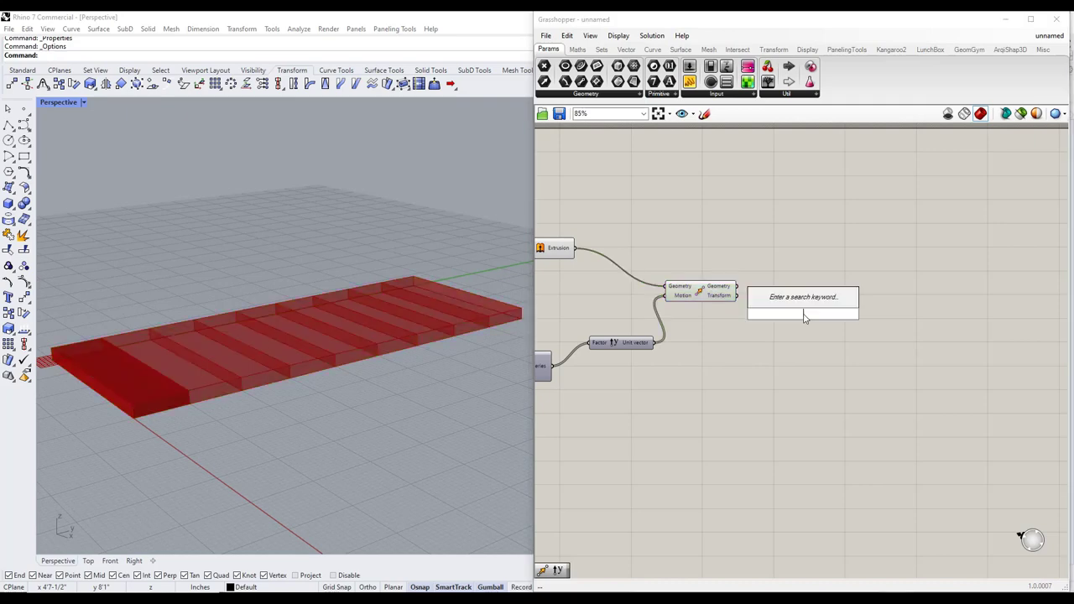
{"action": "type", "text": "move"}
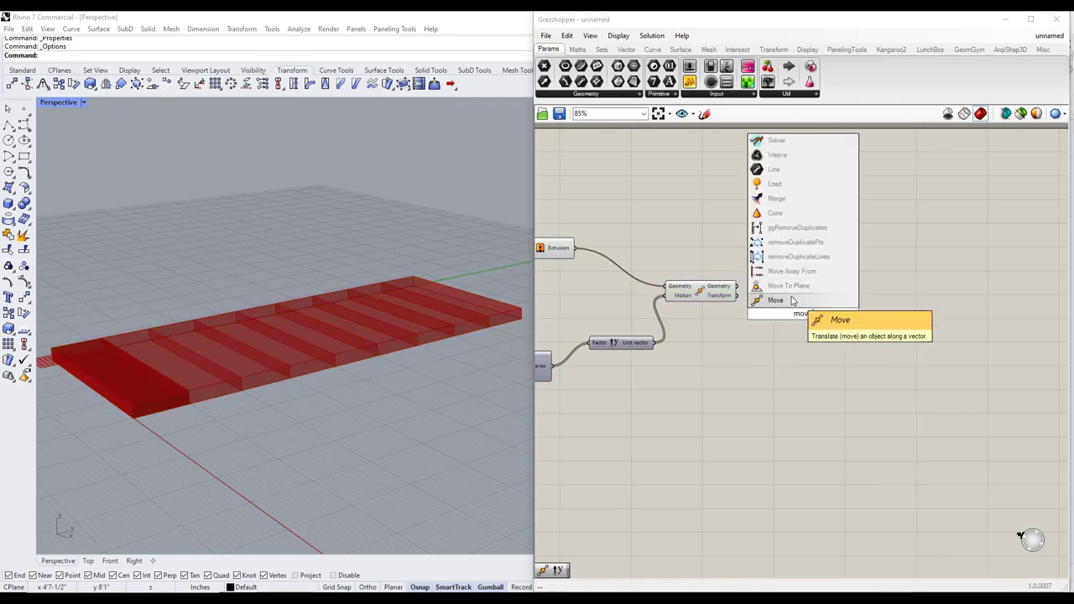
{"action": "left_click", "coordinate": [788, 319]}
{"action": "left_click_drag", "start_coordinate": [791, 318], "coordinate": [833, 330]}
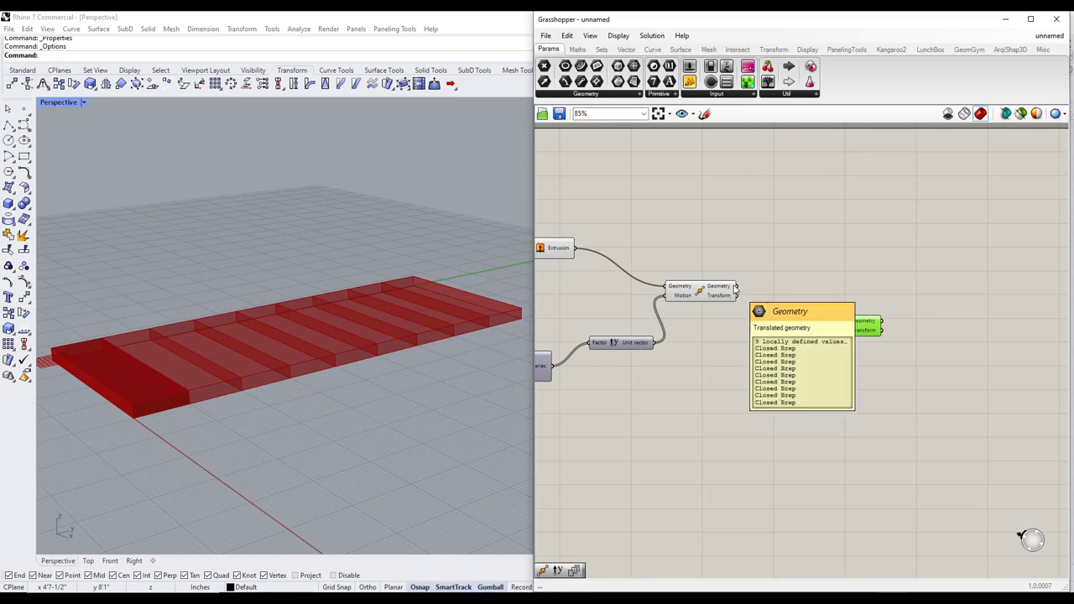
{"action": "left_click_drag", "start_coordinate": [742, 287], "coordinate": [850, 330]}
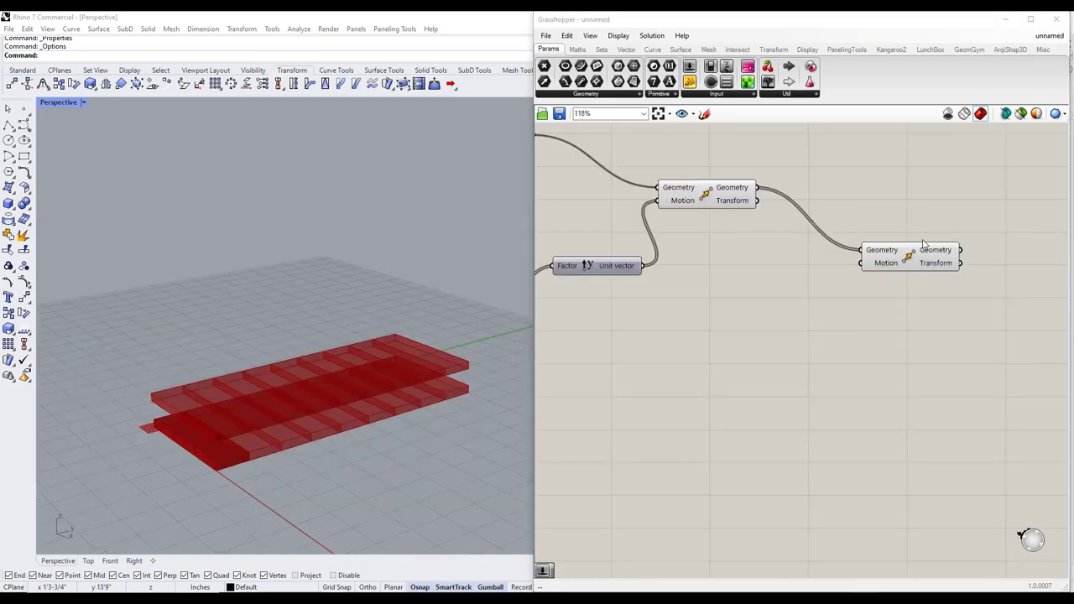
{"action": "left_click_drag", "start_coordinate": [897, 269], "coordinate": [911, 302]}
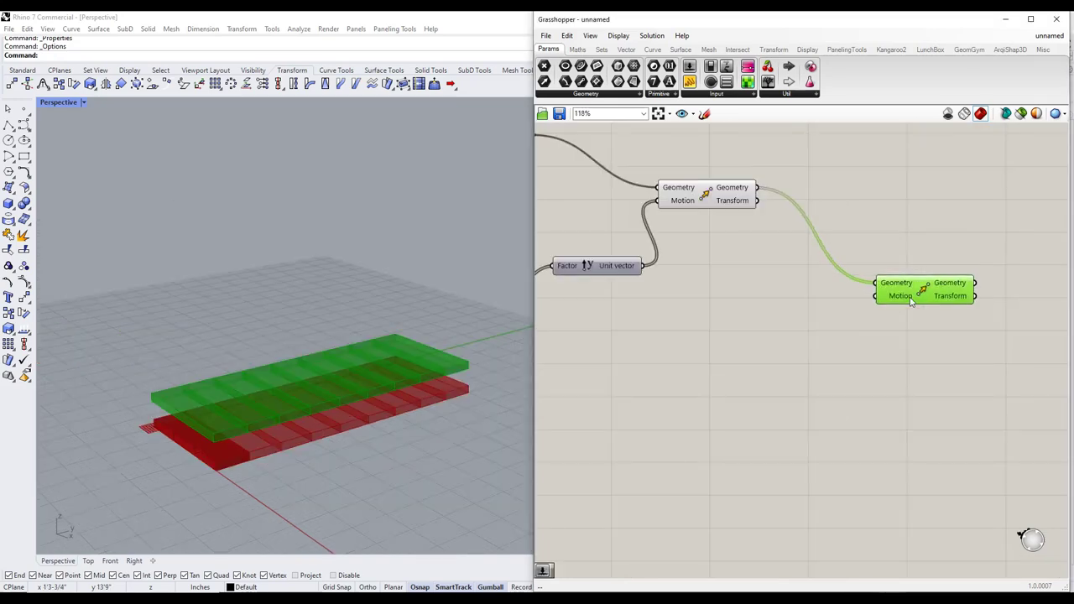
Step: Add a Unit Z vector component below the second Move component and connect its output to the Motion input
{"action": "scroll", "coordinate": [896, 305], "scroll_direction": "up", "scroll_amount": 1}
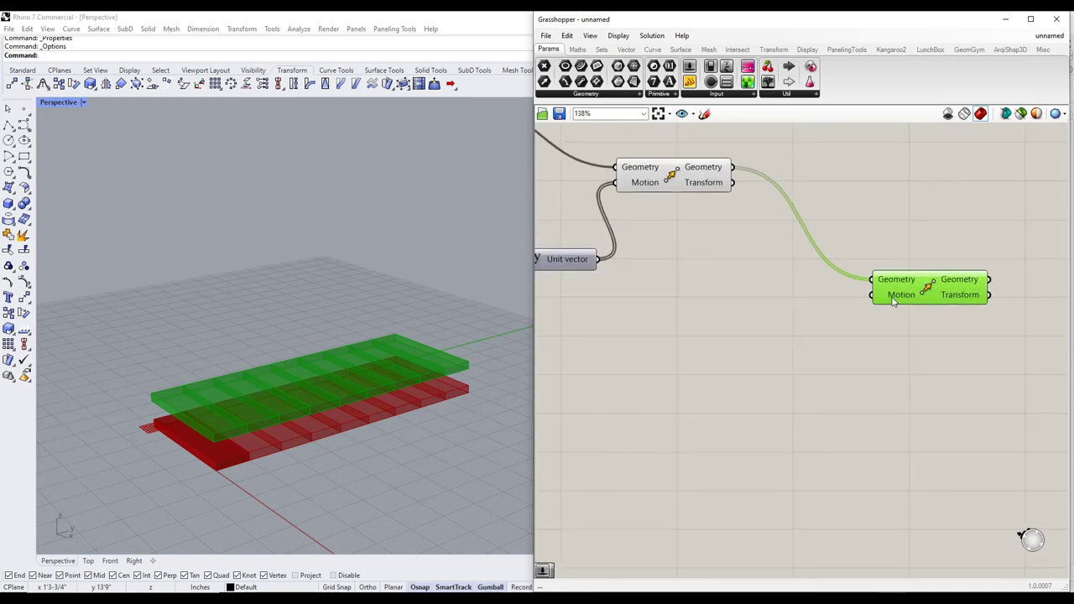
{"action": "double_click", "coordinate": [784, 322]}
{"action": "type", "text": "unit"}
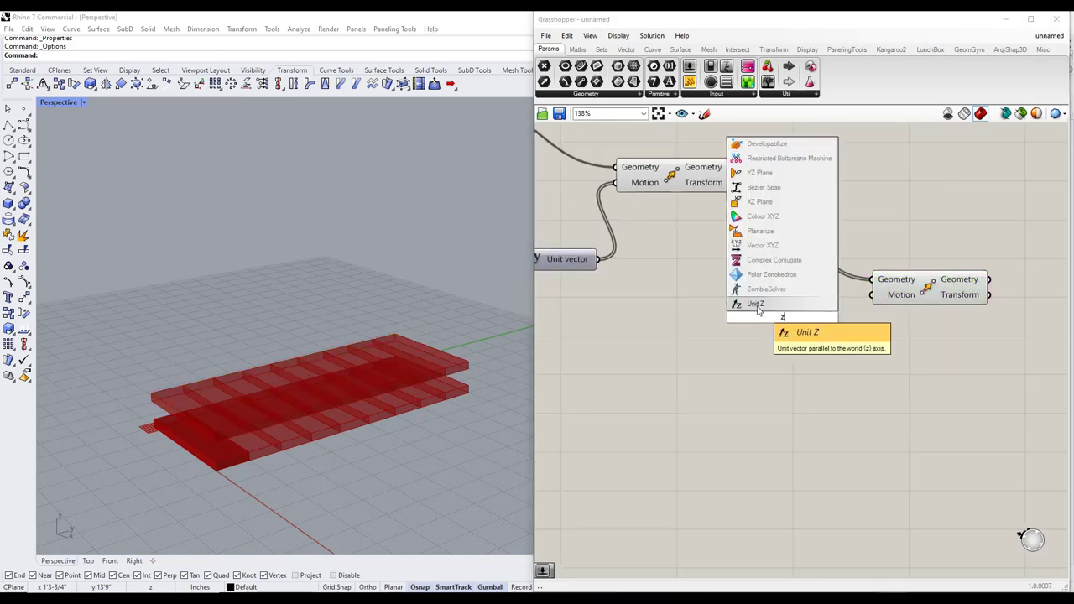
{"action": "left_click", "coordinate": [743, 303]}
{"action": "left_click_drag", "start_coordinate": [739, 332], "coordinate": [680, 349]}
{"action": "left_click_drag", "start_coordinate": [776, 333], "coordinate": [871, 295]}
{"action": "left_click_drag", "start_coordinate": [727, 338], "coordinate": [732, 369]}
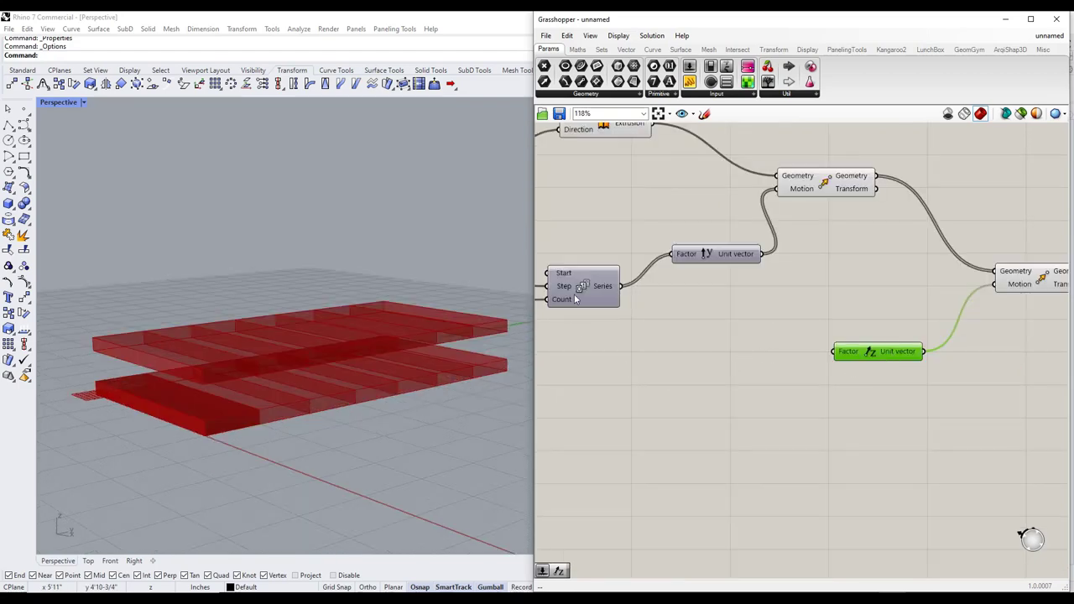
Step: Add a second Series component below the first one and connect its output to the new Unit Z component's Factor input
{"action": "double_click", "coordinate": [678, 382]}
{"action": "type", "text": "ser"}
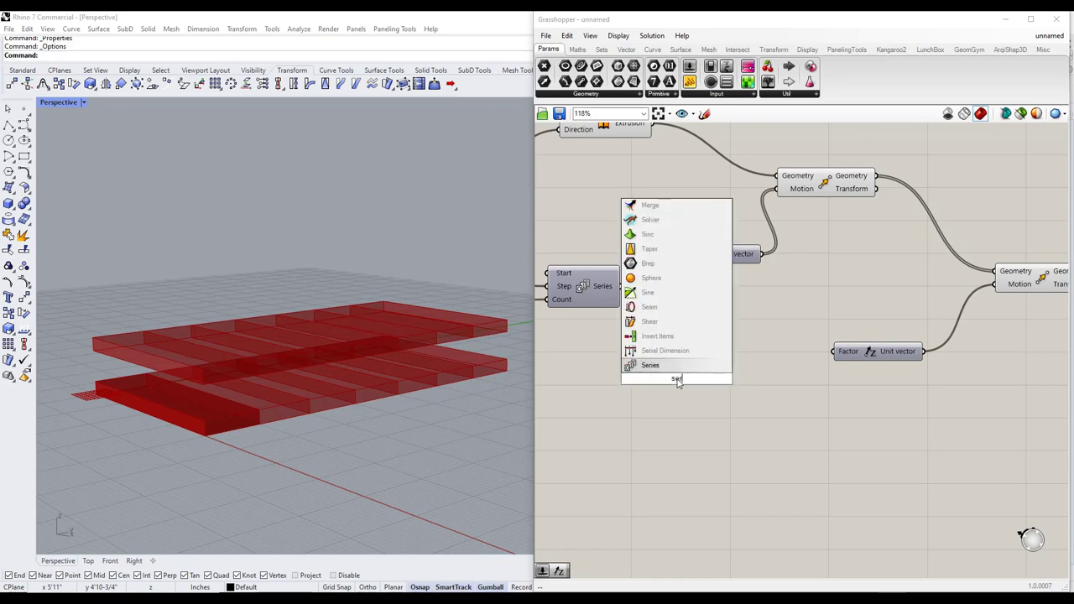
{"action": "key", "text": "Return"}
{"action": "left_click", "coordinate": [704, 376]}
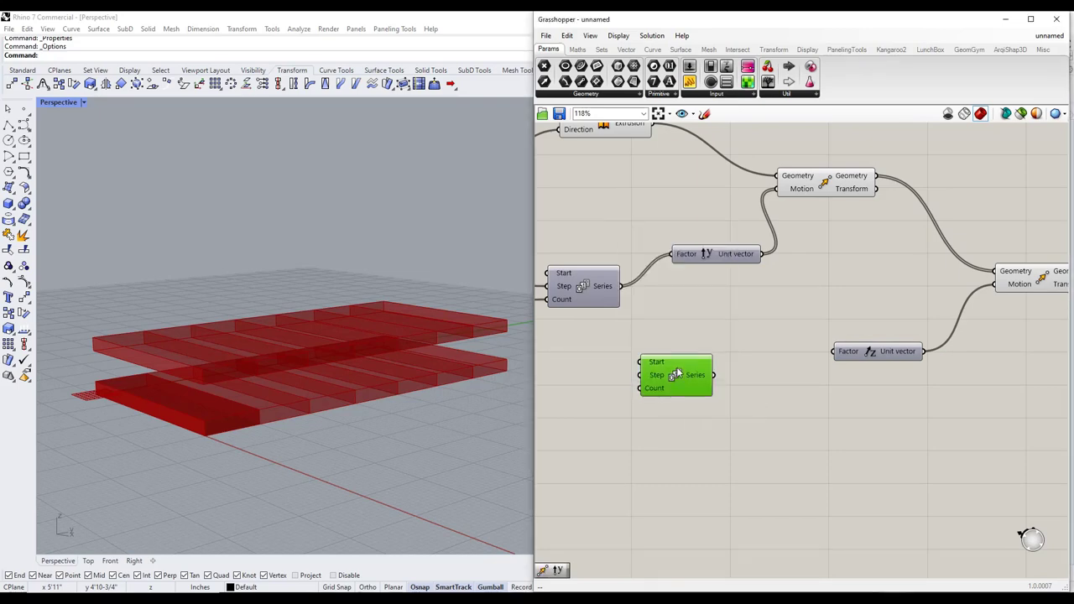
{"action": "left_click_drag", "start_coordinate": [711, 373], "coordinate": [834, 352]}
{"action": "left_click_drag", "start_coordinate": [678, 376], "coordinate": [692, 388]}
Step: Connect the slider feeding the first Series' Count to the second Series component's Count input
{"action": "right_click_drag", "start_coordinate": [609, 408], "coordinate": [733, 383]}
{"action": "scroll", "coordinate": [733, 382], "scroll_direction": "up", "scroll_amount": 1}
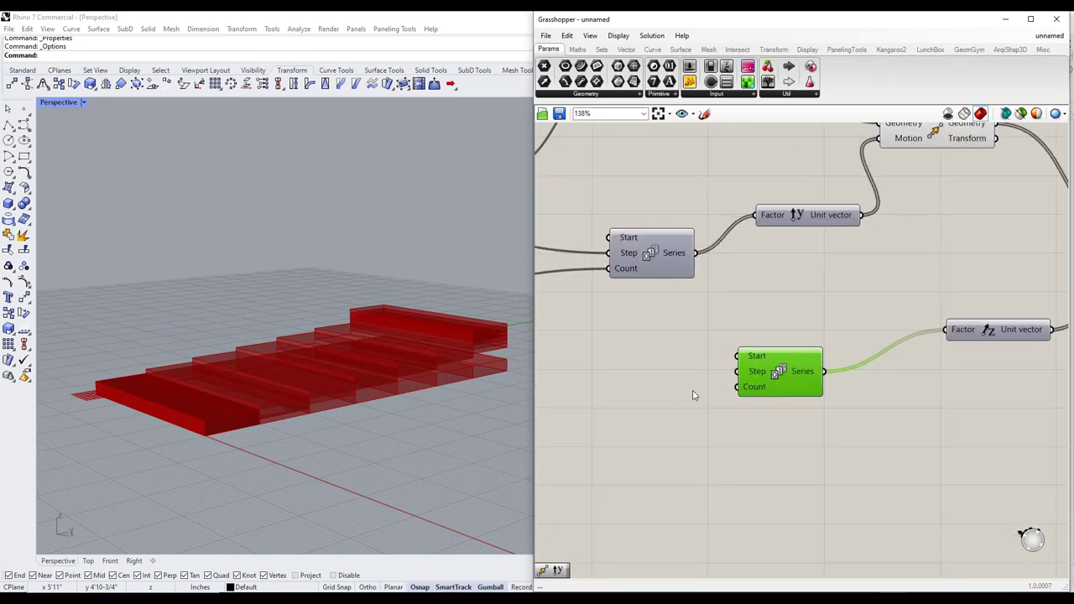
{"action": "scroll", "coordinate": [808, 402], "scroll_direction": "down", "scroll_amount": 3}
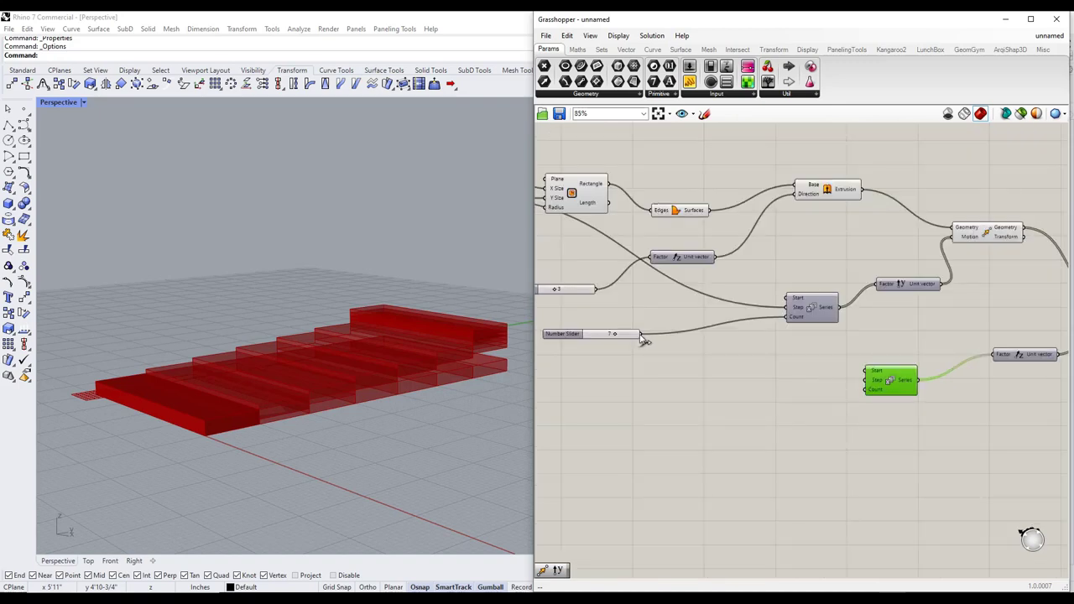
{"action": "left_click_drag", "start_coordinate": [640, 334], "coordinate": [866, 391]}
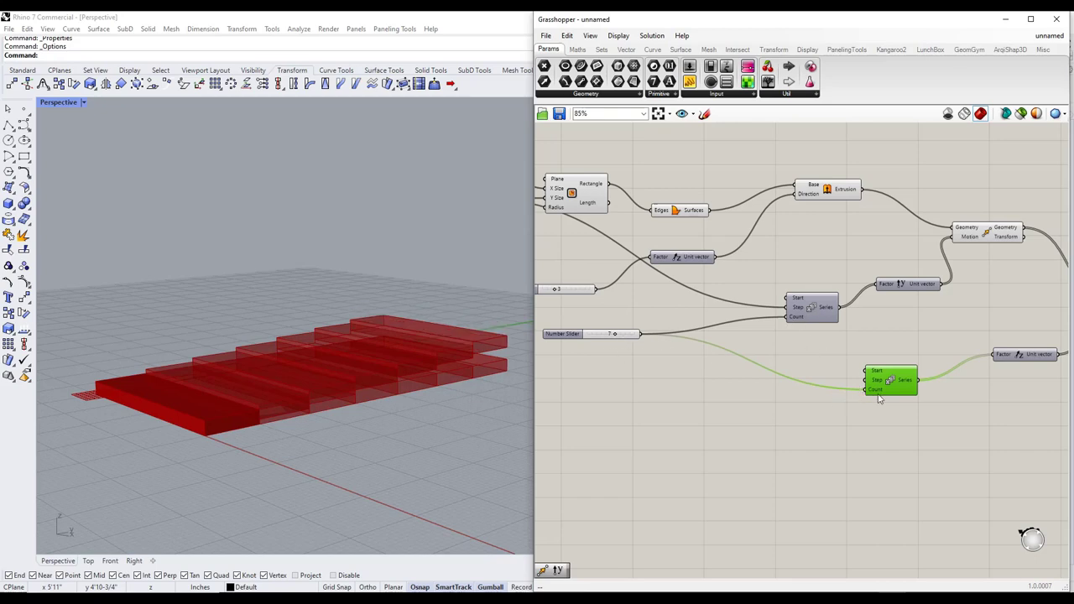
Step: Add a number slider beside the second Series component and connect it to that Series' Step input
{"action": "left_click_drag", "start_coordinate": [890, 384], "coordinate": [893, 379]}
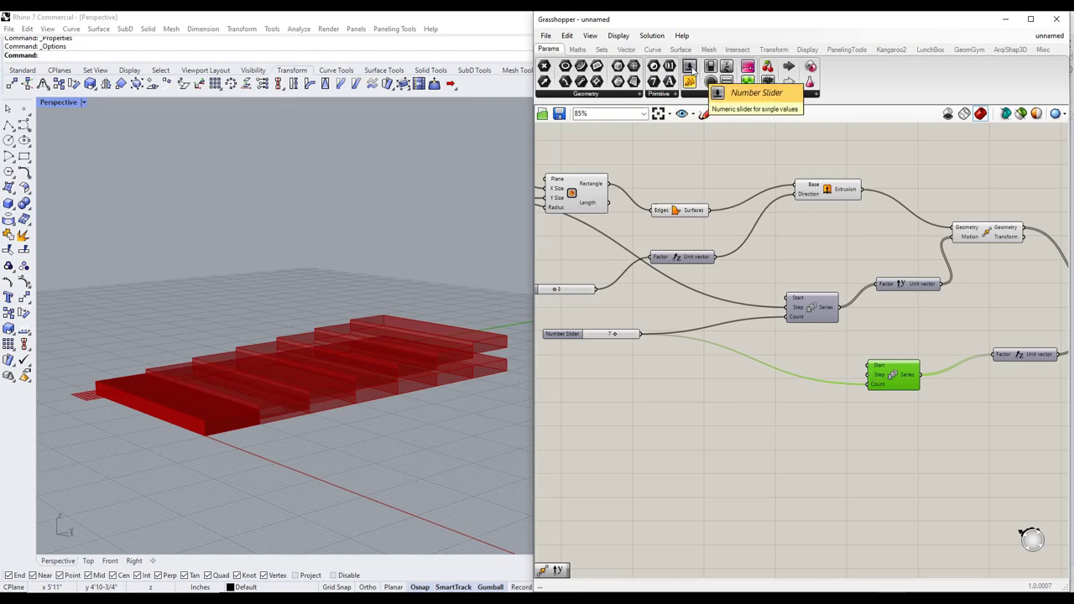
{"action": "left_click_drag", "start_coordinate": [693, 72], "coordinate": [868, 375]}
{"action": "left_click_drag", "start_coordinate": [718, 392], "coordinate": [709, 398]}
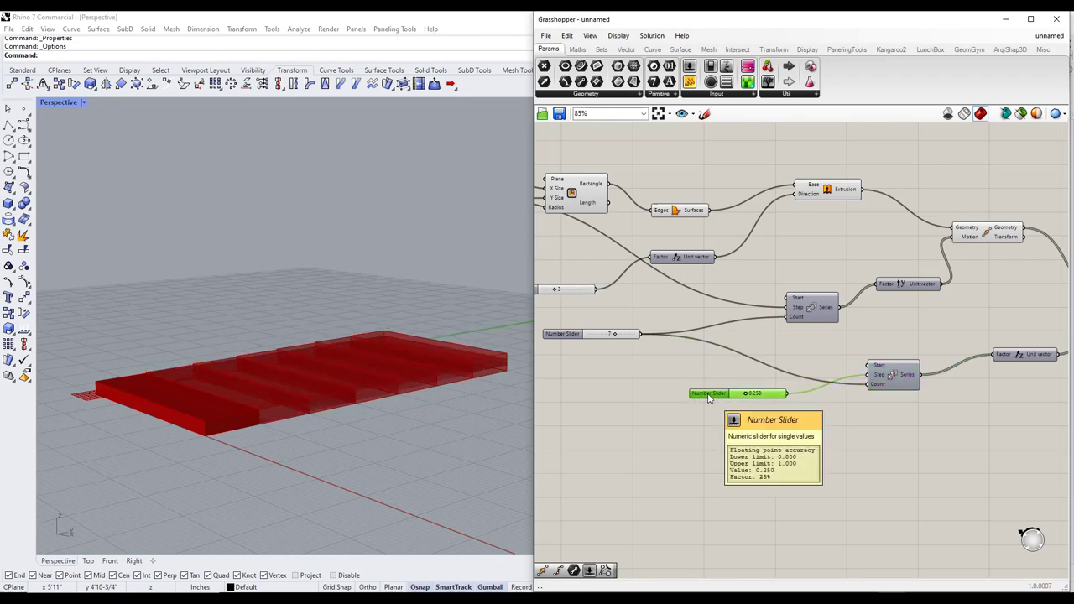
Step: Configure the new Step slider to use integer rounding with a maximum of 12
{"action": "right_click", "coordinate": [709, 395]}
{"action": "left_click", "coordinate": [733, 444]}
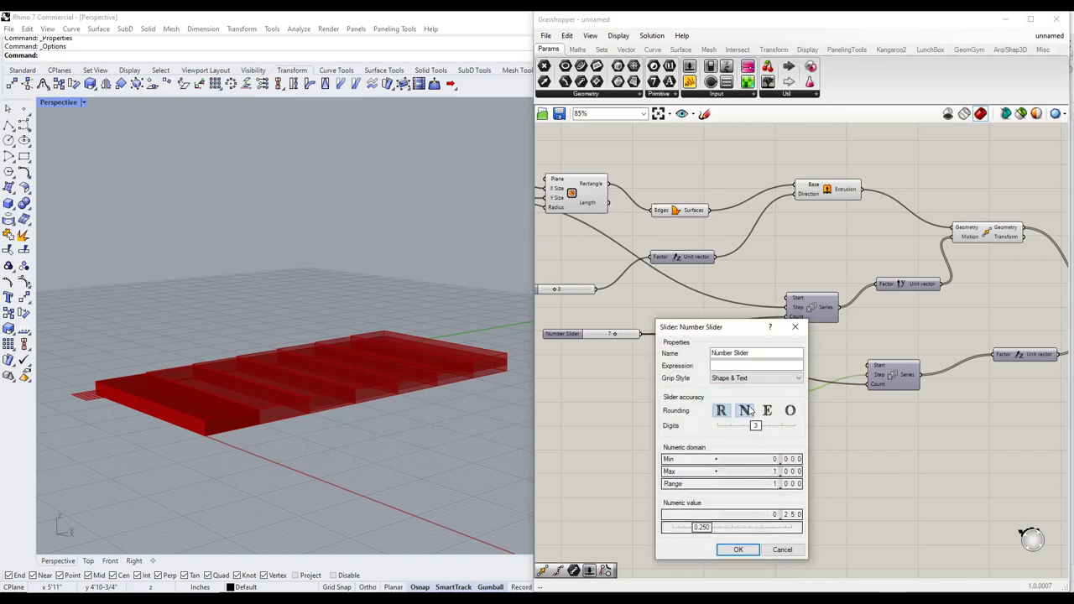
{"action": "left_click", "coordinate": [743, 410]}
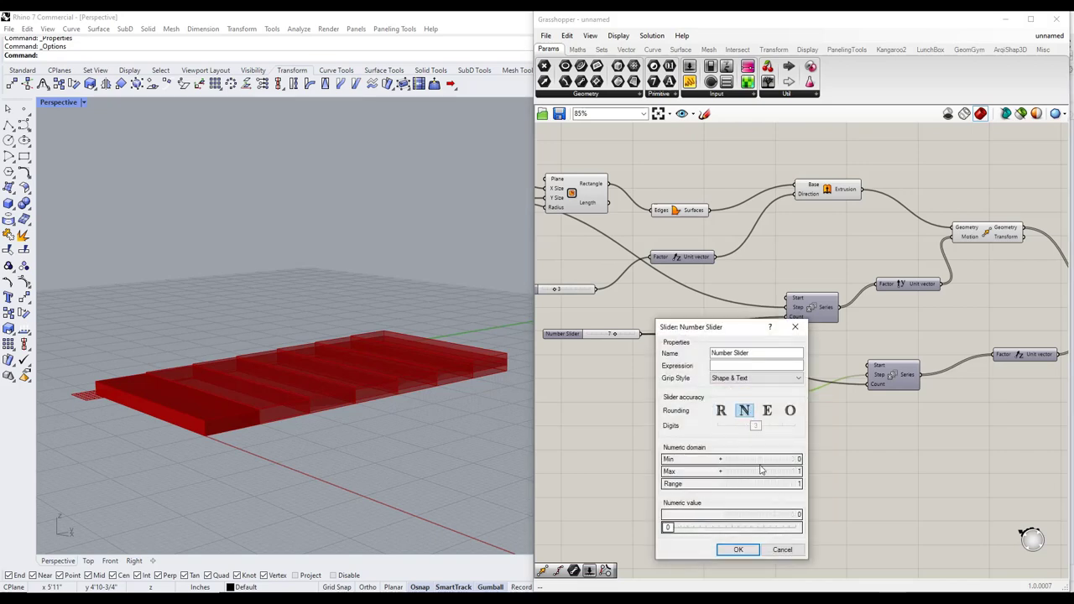
{"action": "double_click", "coordinate": [758, 472]}
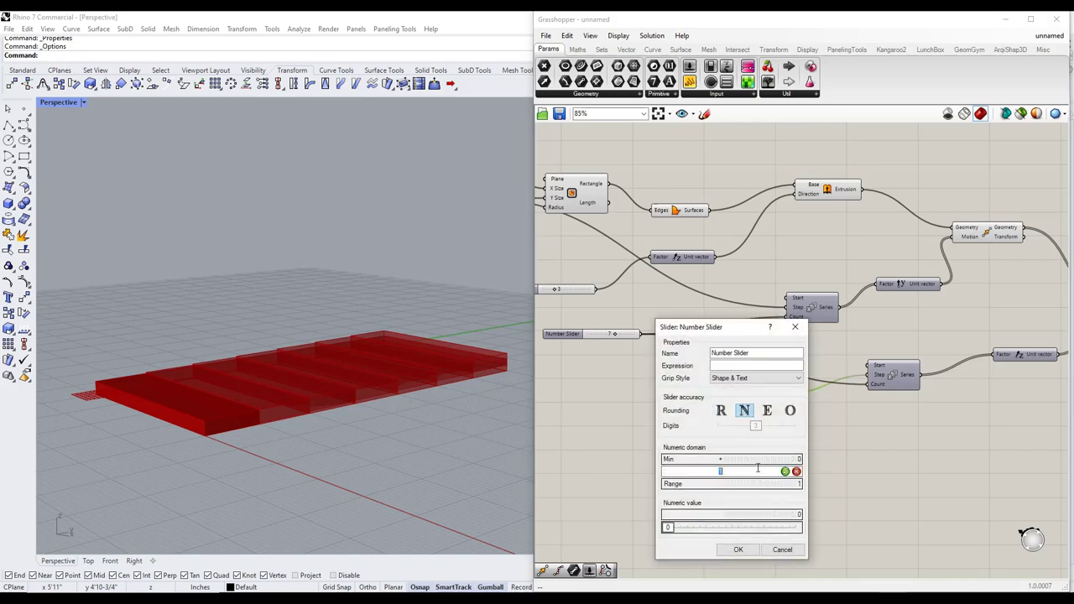
{"action": "type", "text": "12"}
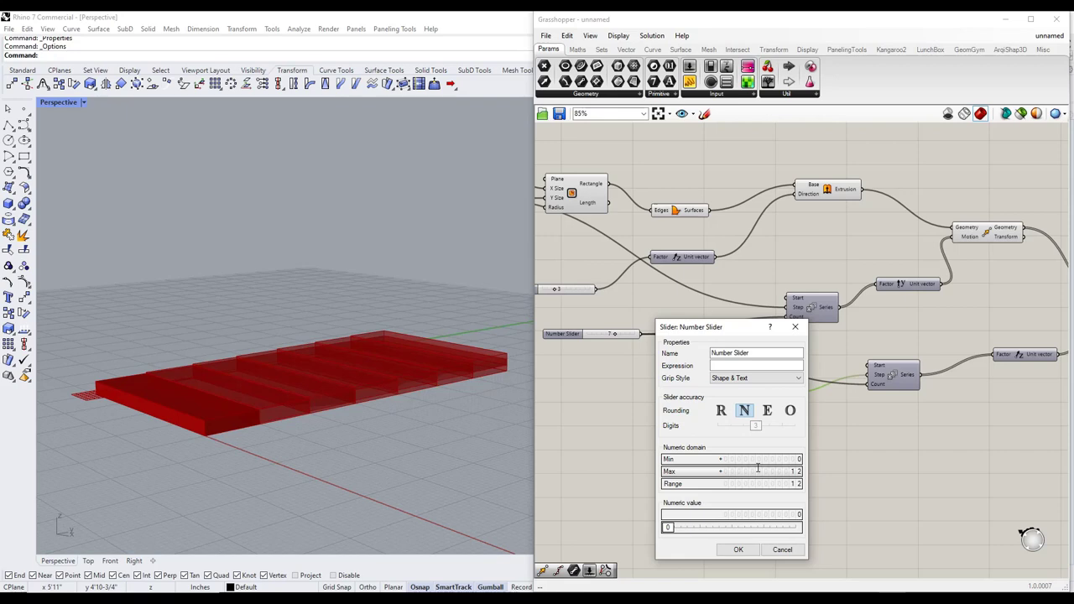
{"action": "left_click", "coordinate": [739, 550]}
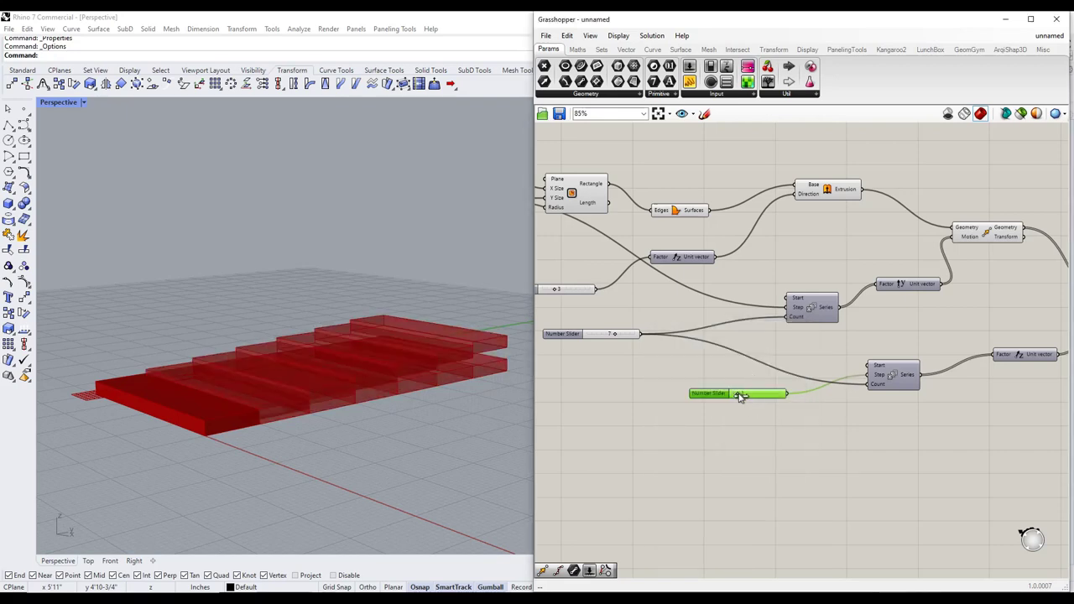
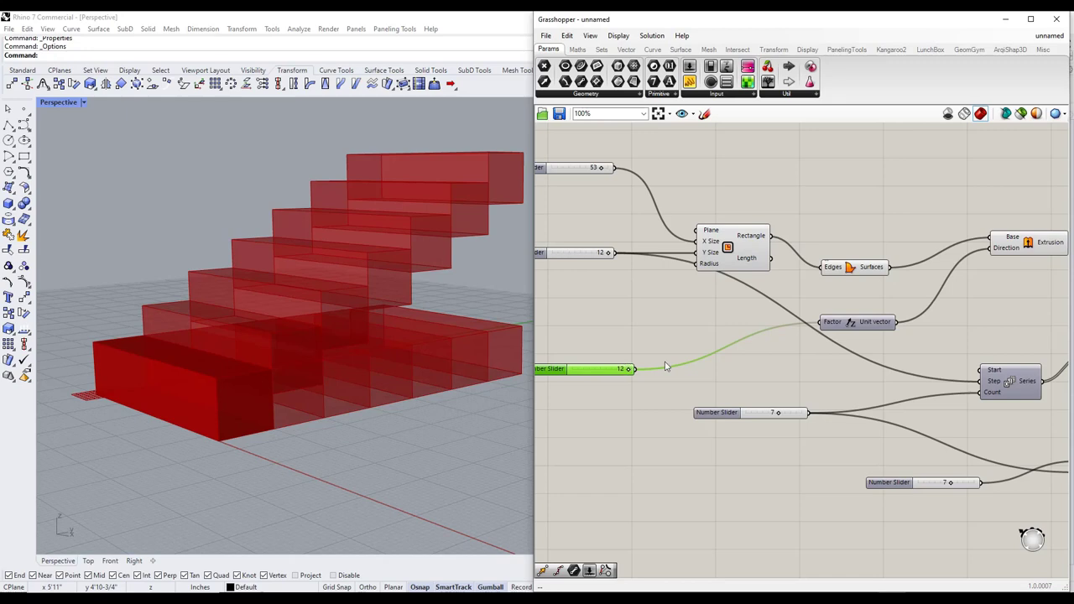
Step: Set the slider feeding the second Series' Step to 12
{"action": "double_click", "coordinate": [946, 484]}
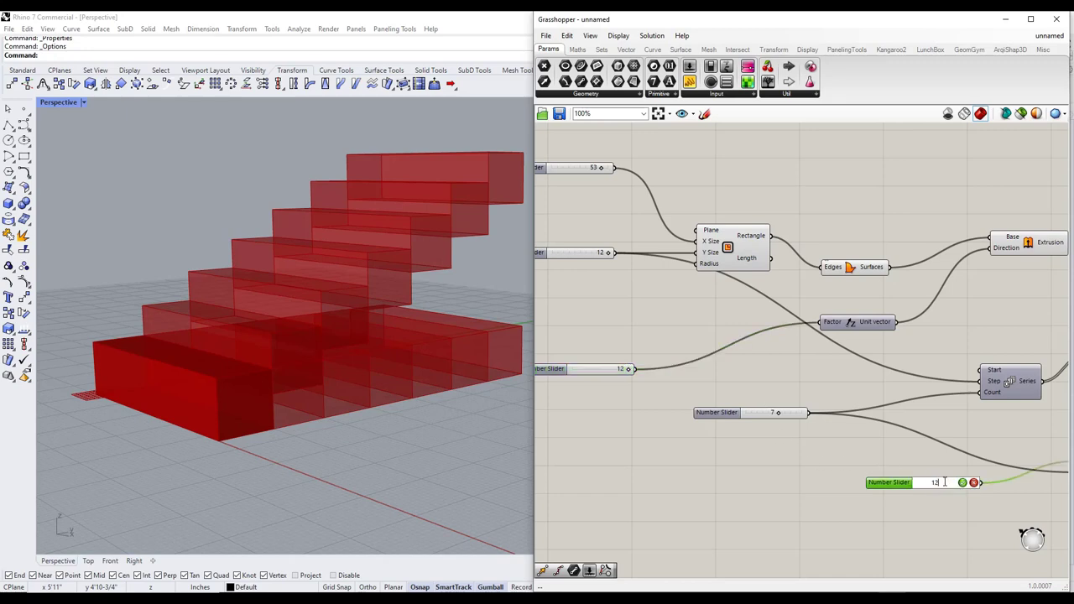
{"action": "key", "text": "Return"}
{"action": "scroll", "coordinate": [322, 266], "scroll_direction": "down", "scroll_amount": 3}
{"action": "scroll", "coordinate": [331, 217], "scroll_direction": "up", "scroll_amount": 2}
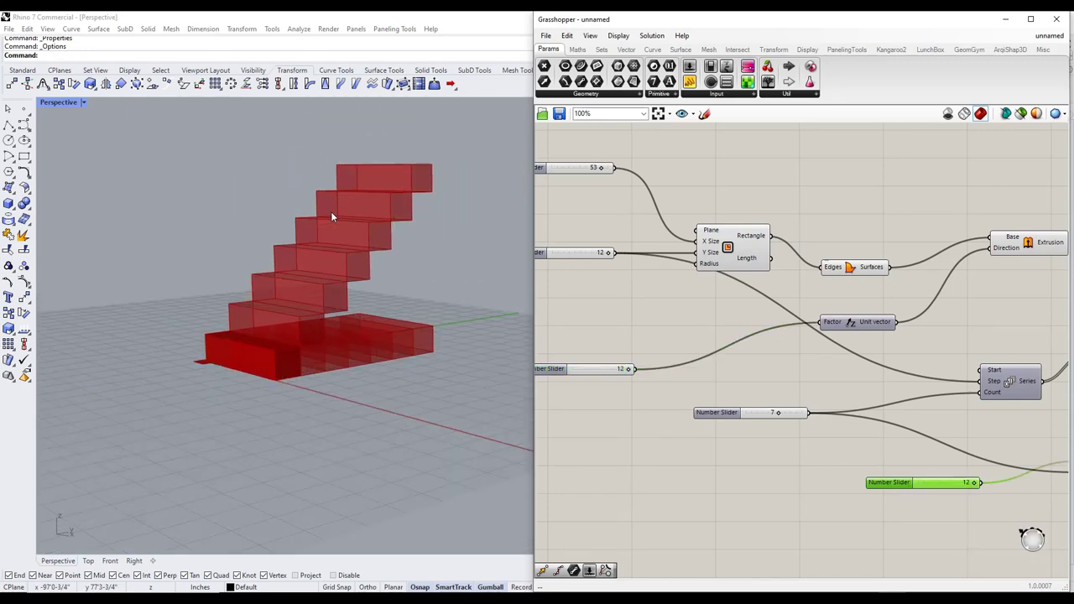
{"action": "scroll", "coordinate": [340, 221], "scroll_direction": "down", "scroll_amount": 2}
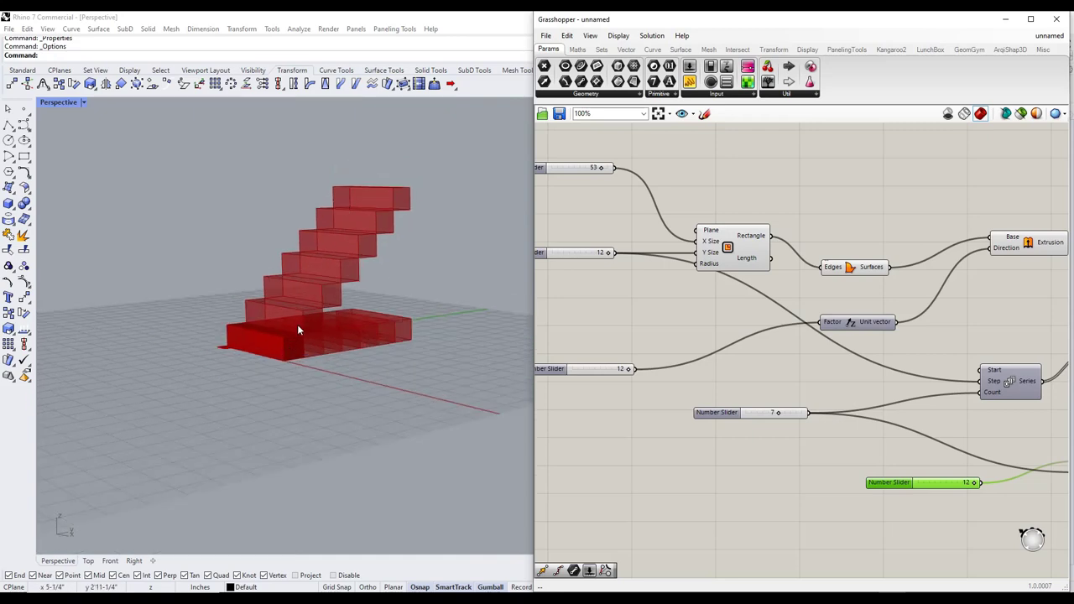
Step: Set both the extrusion height slider and the second Series' Step slider to 6
{"action": "double_click", "coordinate": [612, 369]}
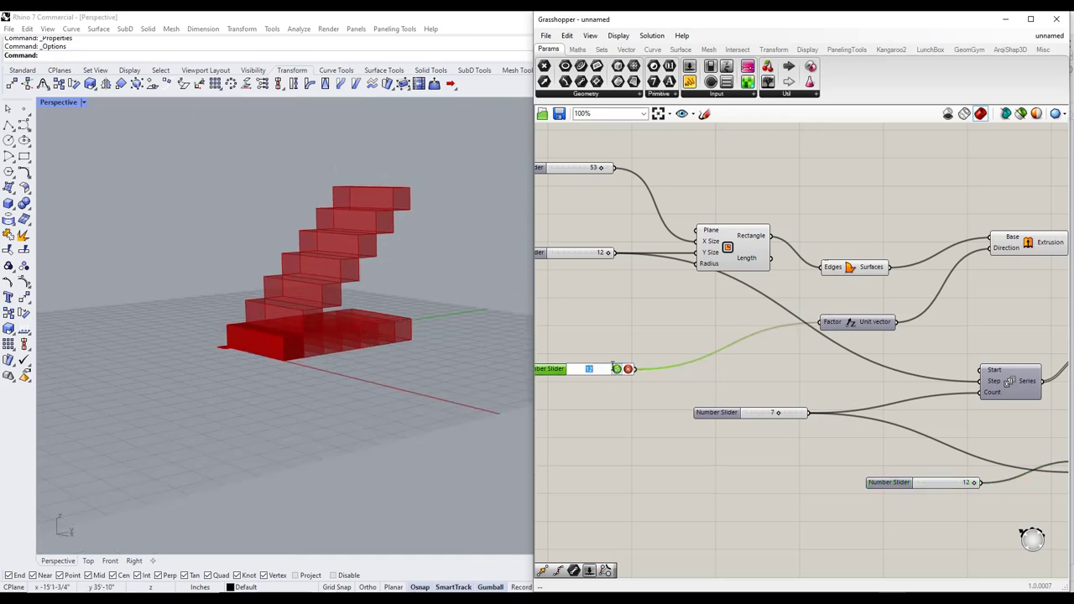
{"action": "type", "text": "6"}
{"action": "key", "text": "Return"}
{"action": "left_click", "coordinate": [955, 485]}
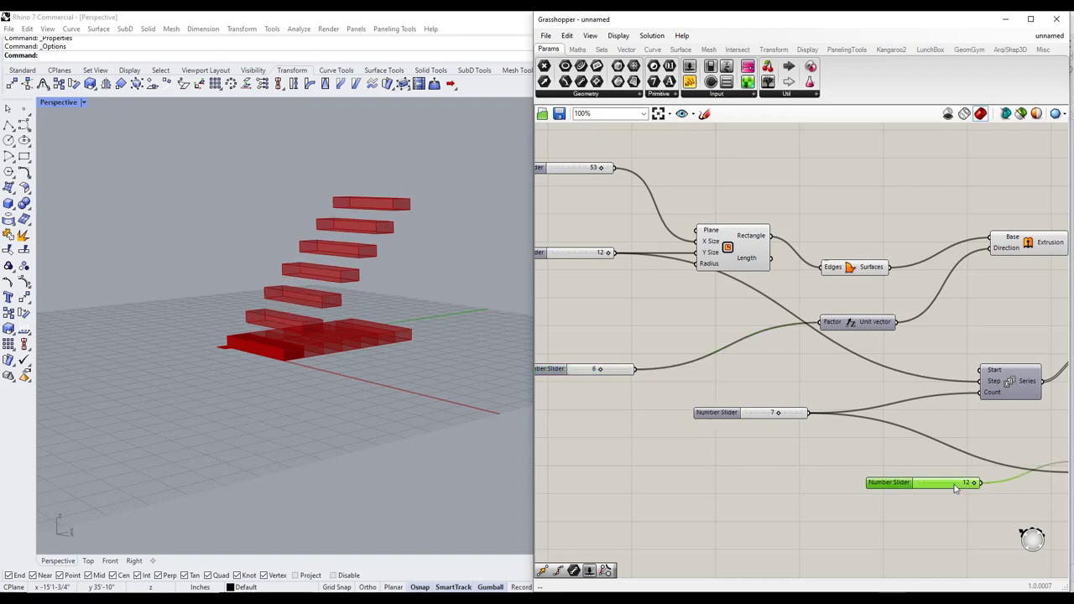
{"action": "double_click", "coordinate": [955, 485]}
{"action": "type", "text": "6"}
{"action": "key", "text": "Return"}
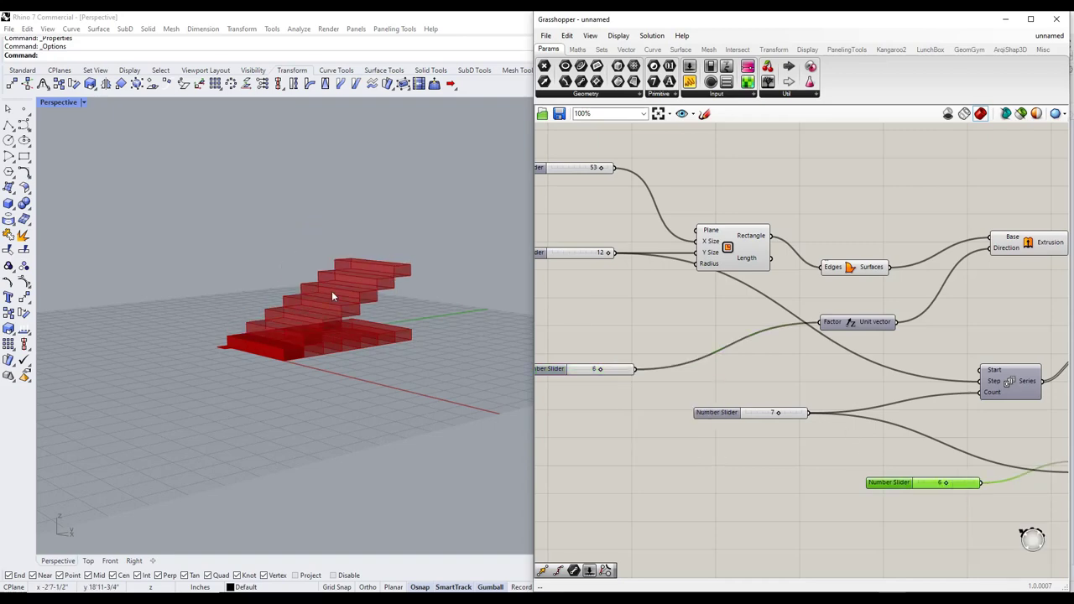
{"action": "scroll", "coordinate": [332, 292], "scroll_direction": "up", "scroll_amount": 6}
{"action": "right_click_drag", "start_coordinate": [348, 302], "coordinate": [373, 303]}
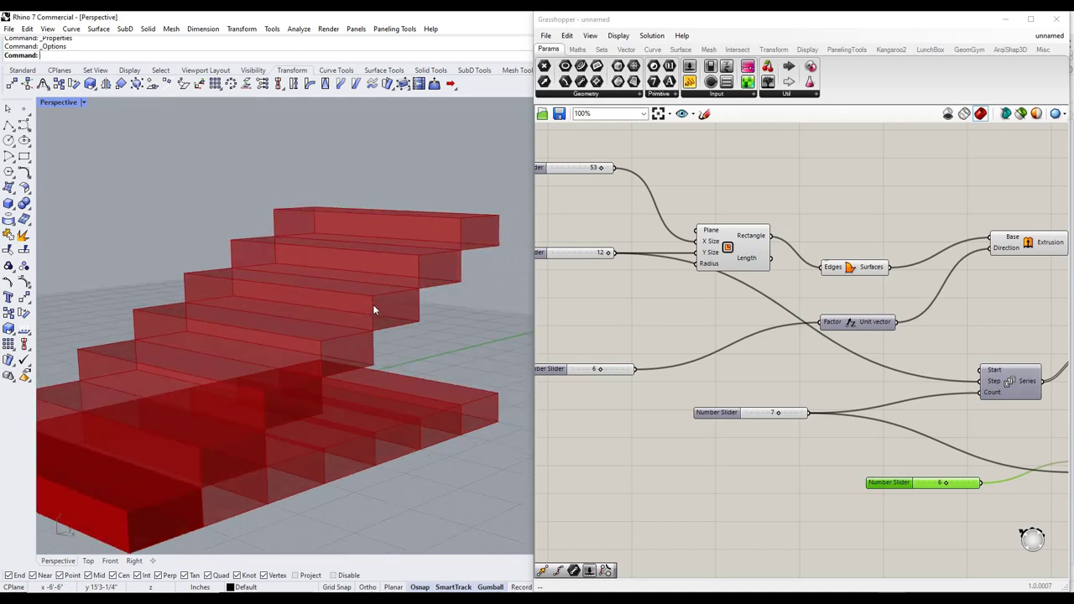
{"action": "scroll", "coordinate": [374, 311], "scroll_direction": "down", "scroll_amount": 4}
Step: Turn off the preview of the first Move component so only the raised steps are displayed
{"action": "right_click_drag", "start_coordinate": [963, 323], "coordinate": [573, 316]}
{"action": "scroll", "coordinate": [788, 311], "scroll_direction": "down", "scroll_amount": 1}
{"action": "right_click", "coordinate": [809, 297]}
{"action": "left_click", "coordinate": [810, 301]}
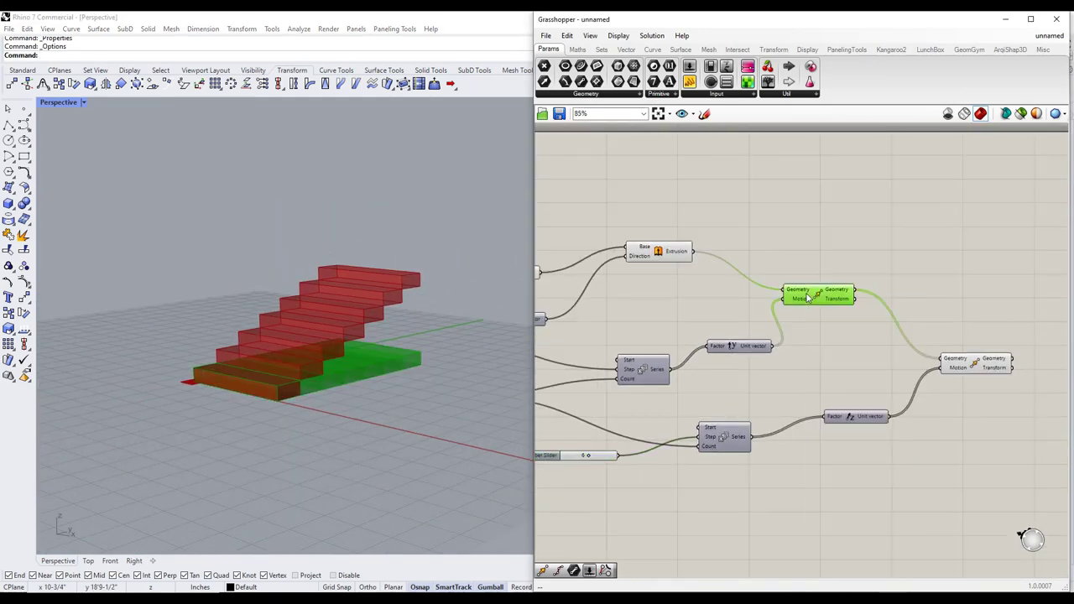
{"action": "right_click", "coordinate": [810, 301]}
{"action": "right_click", "coordinate": [832, 290]}
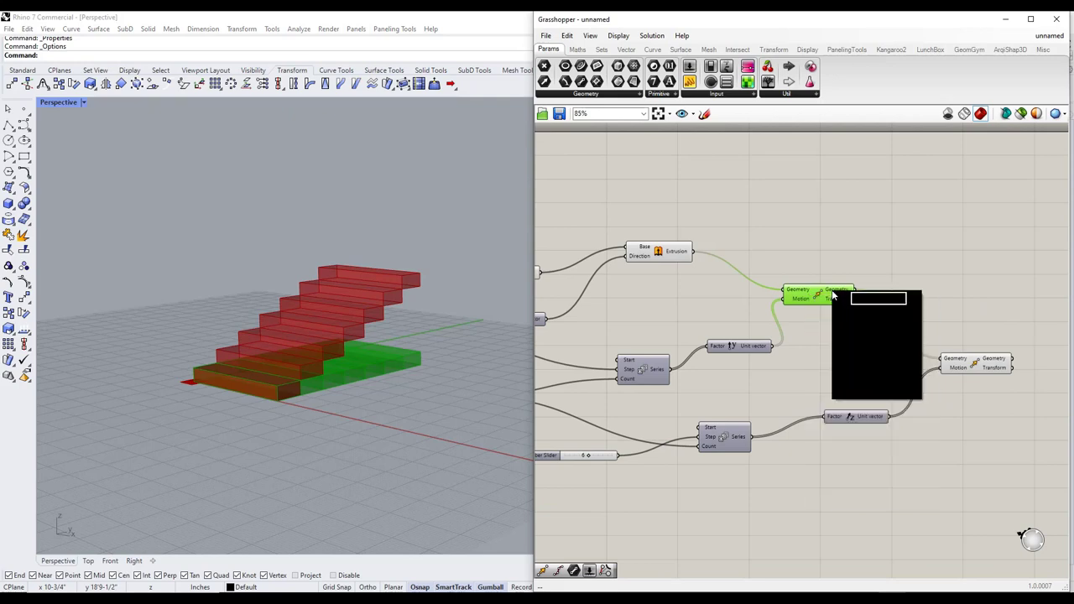
{"action": "right_click", "coordinate": [818, 291]}
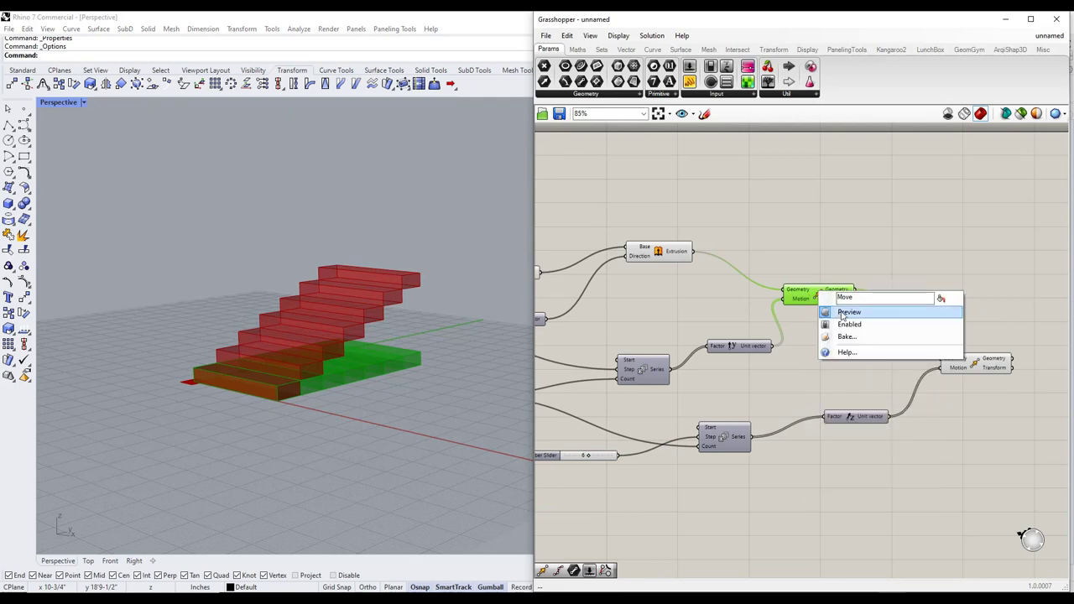
{"action": "left_click", "coordinate": [843, 312]}
{"action": "right_click_drag", "start_coordinate": [301, 366], "coordinate": [460, 268]}
{"action": "scroll", "coordinate": [445, 273], "scroll_direction": "up", "scroll_amount": 3}
{"action": "right_click_drag", "start_coordinate": [237, 390], "coordinate": [305, 346], "text": "shift"}
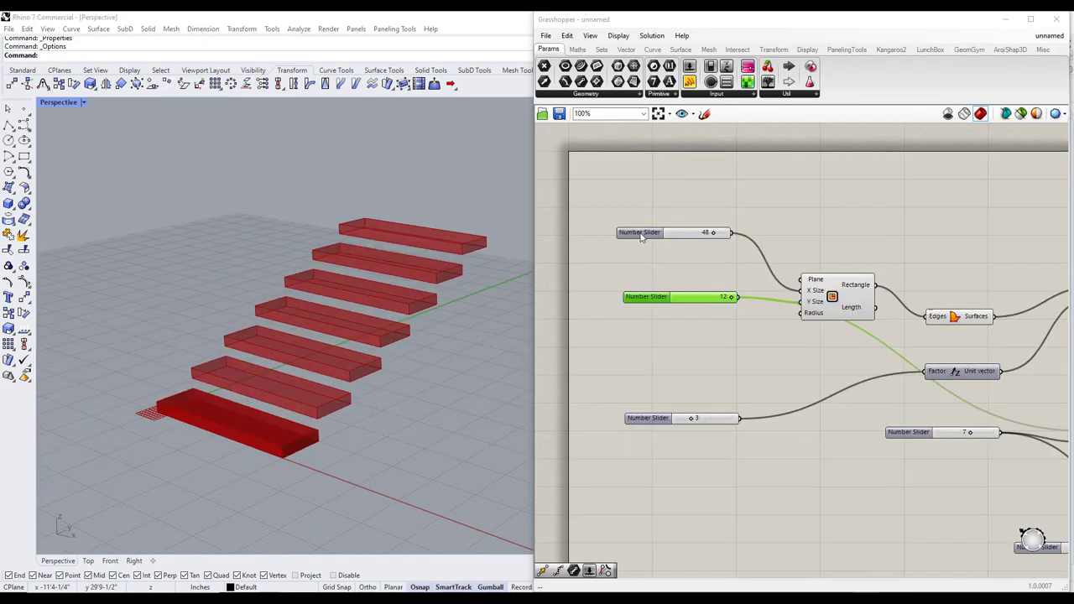
Step: Rename the slider feeding the rectangle's X Size to "Stair Width"
{"action": "left_click", "coordinate": [646, 234]}
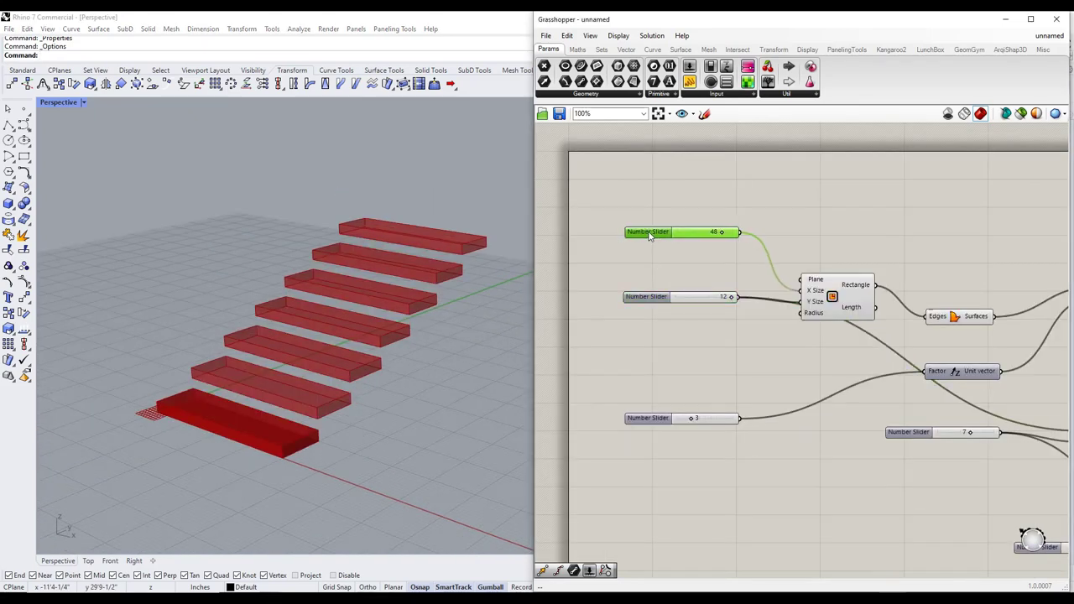
{"action": "left_click_drag", "start_coordinate": [646, 237], "coordinate": [644, 240]}
{"action": "double_click", "coordinate": [644, 240]}
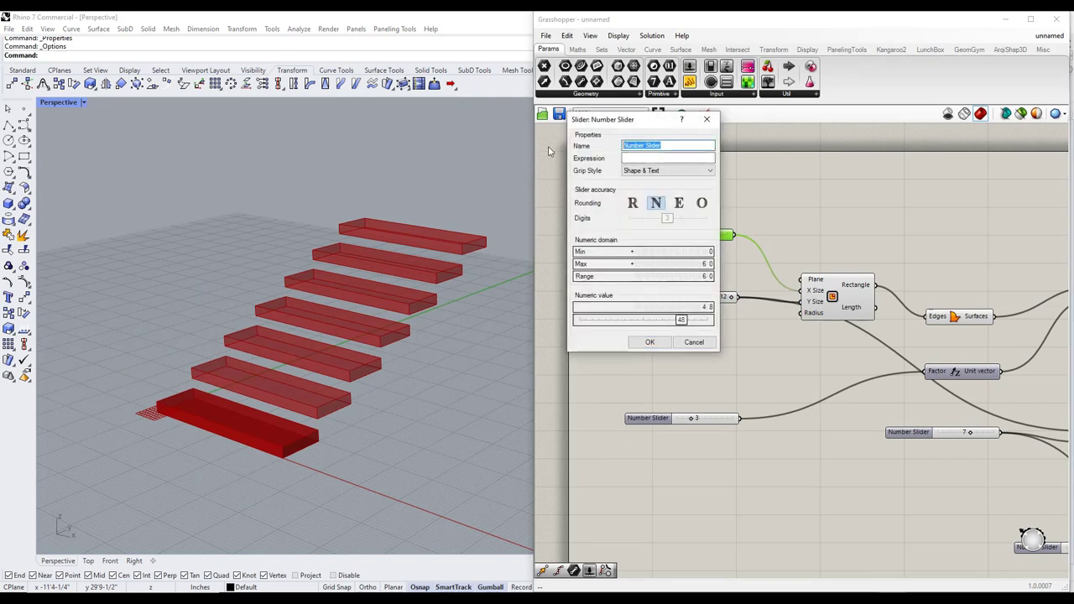
{"action": "type", "text": "Stair Width"}
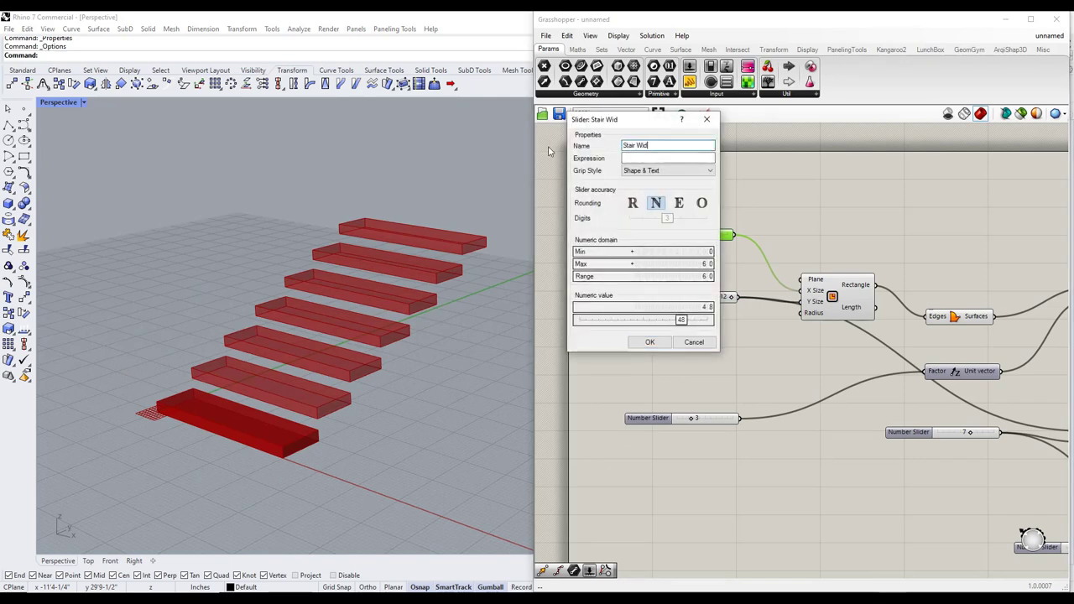
{"action": "left_click", "coordinate": [649, 341]}
Step: Rename the slider feeding the rectangle's Y Size to "Tread Depth"
{"action": "double_click", "coordinate": [644, 298]}
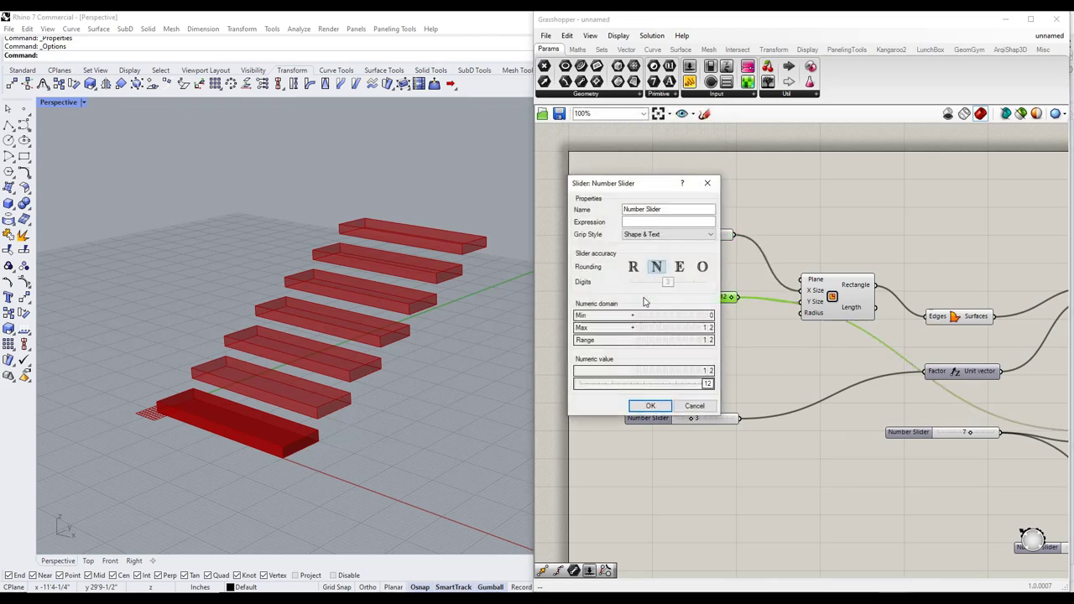
{"action": "left_click_drag", "start_coordinate": [664, 208], "coordinate": [594, 212]}
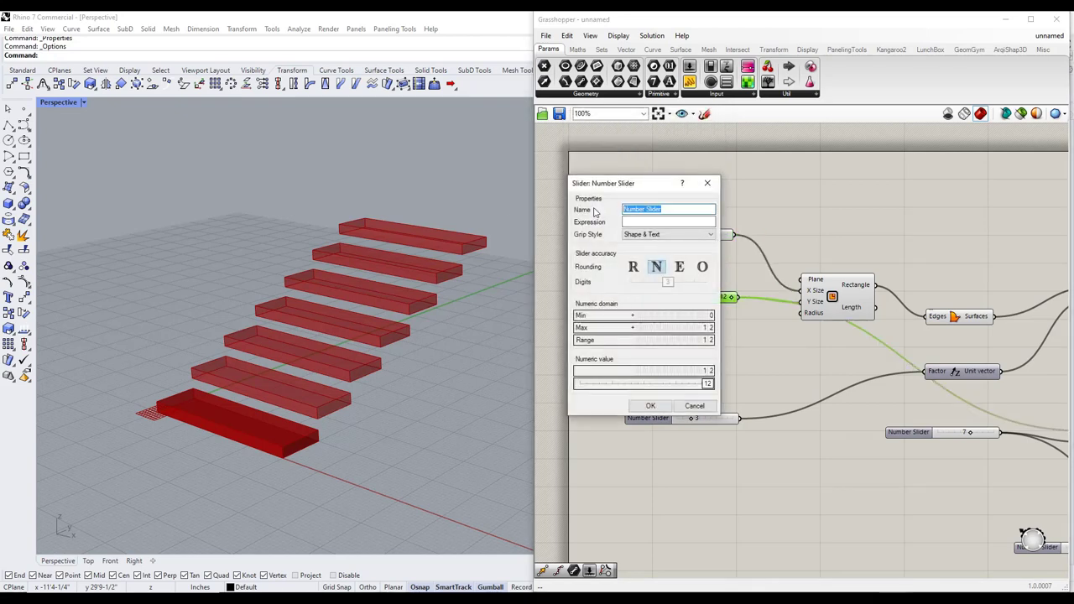
{"action": "type", "text": "Tread Depth"}
{"action": "left_click", "coordinate": [650, 405]}
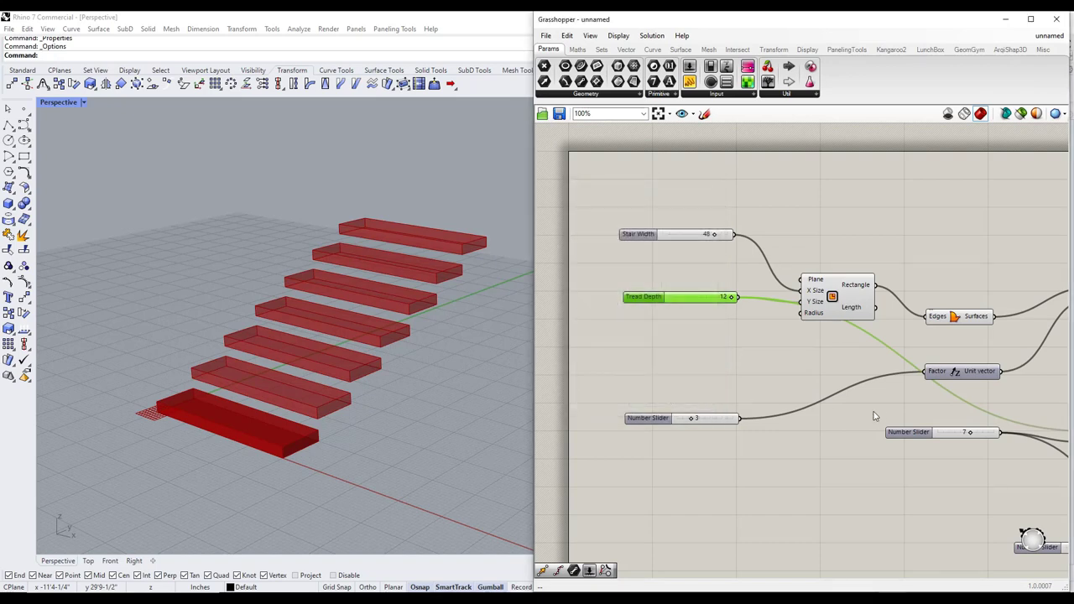
Step: Rename the slider feeding the extrusion's Unit Z Factor to "Tread Thickness"
{"action": "double_click", "coordinate": [645, 420]}
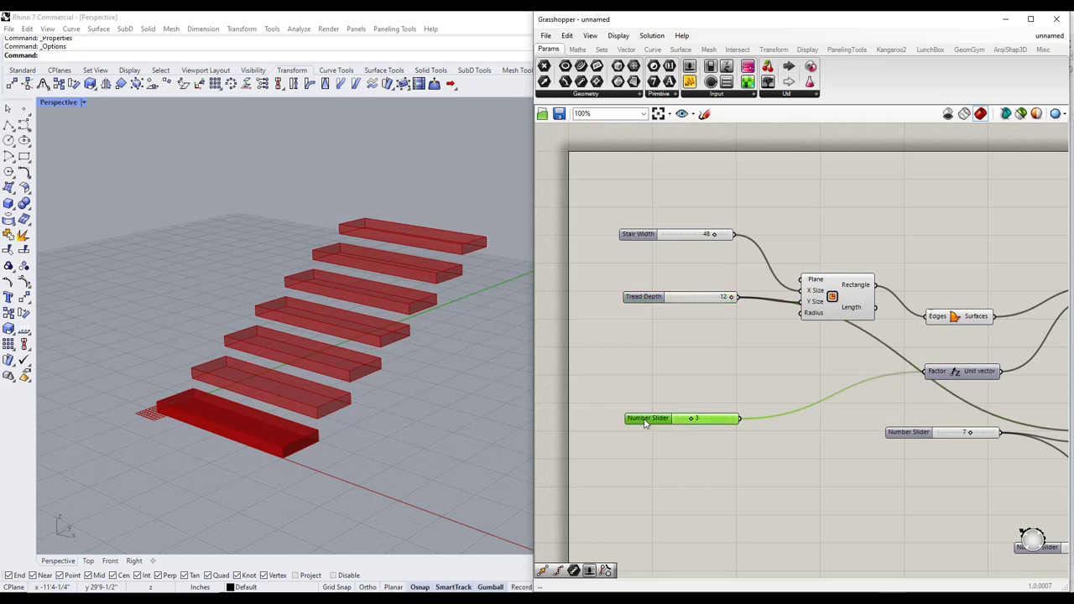
{"action": "left_click_drag", "start_coordinate": [680, 330], "coordinate": [587, 333]}
{"action": "type", "text": "Tread Thickness"}
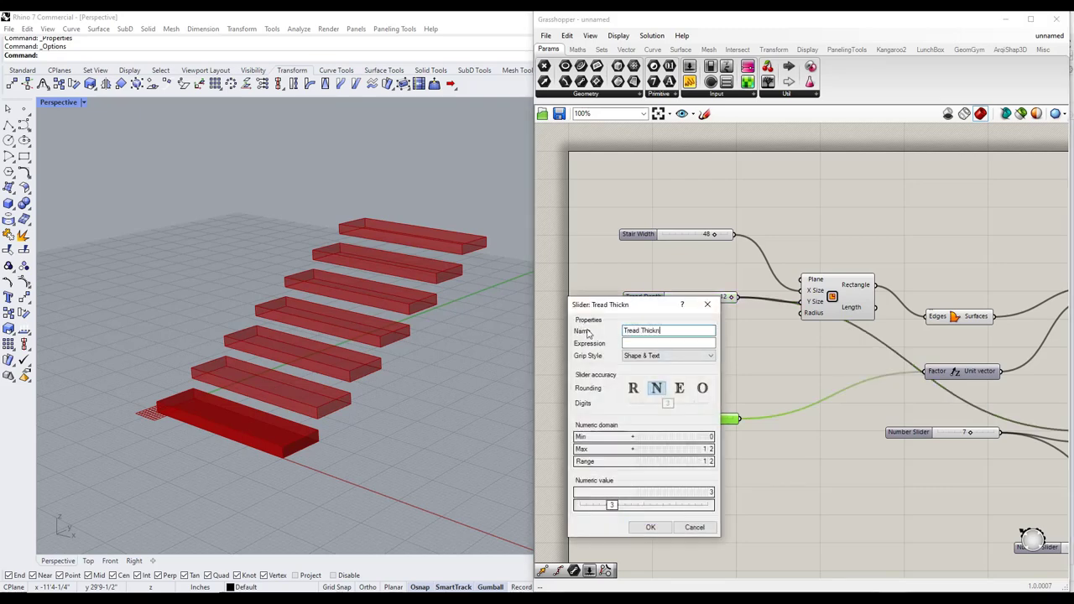
{"action": "left_click", "coordinate": [650, 526]}
Step: Stack the Tread Thickness slider, the Series Count slider and the second Series' Step slider in a column below Tread Depth
{"action": "left_click_drag", "start_coordinate": [637, 426], "coordinate": [633, 351]}
{"action": "scroll", "coordinate": [724, 403], "scroll_direction": "down", "scroll_amount": 2}
{"action": "left_click_drag", "start_coordinate": [868, 424], "coordinate": [676, 391]}
{"action": "left_click_drag", "start_coordinate": [956, 506], "coordinate": [661, 395]}
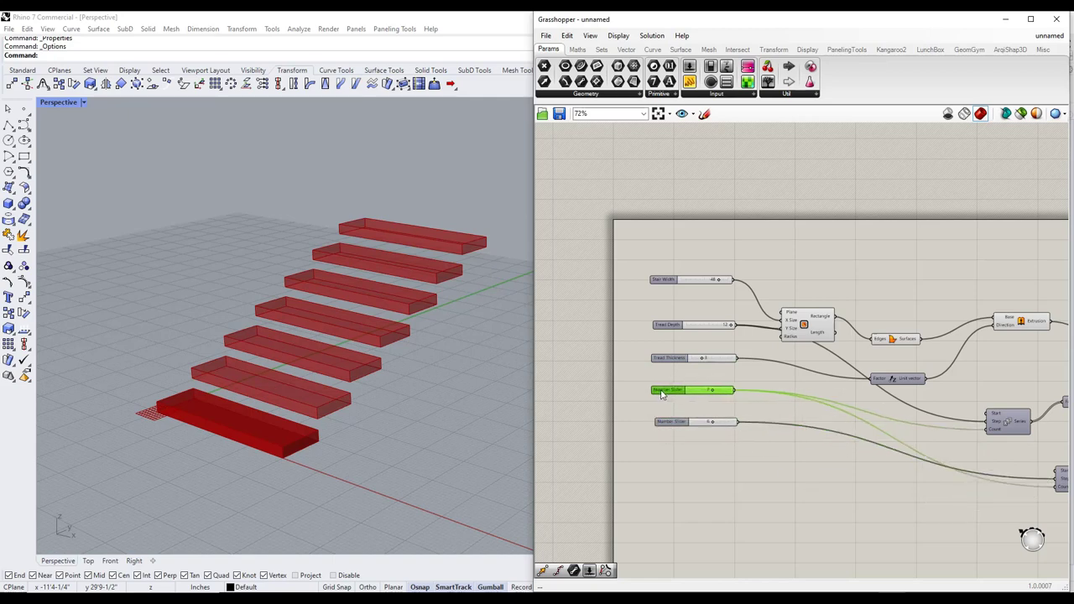
Step: Rename the slider feeding both Series' Count inputs to "Number of Steps"
{"action": "scroll", "coordinate": [671, 394], "scroll_direction": "up", "scroll_amount": 2}
{"action": "double_click", "coordinate": [685, 389]}
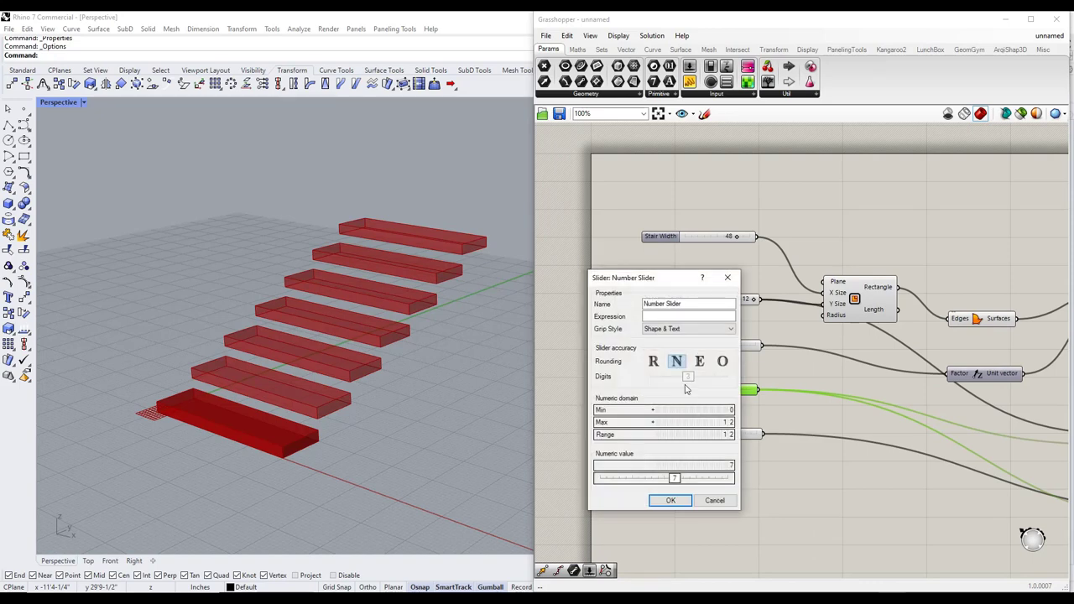
{"action": "left_click_drag", "start_coordinate": [681, 303], "coordinate": [643, 303]}
{"action": "type", "text": "Number of Steps"}
{"action": "key", "text": "Return"}
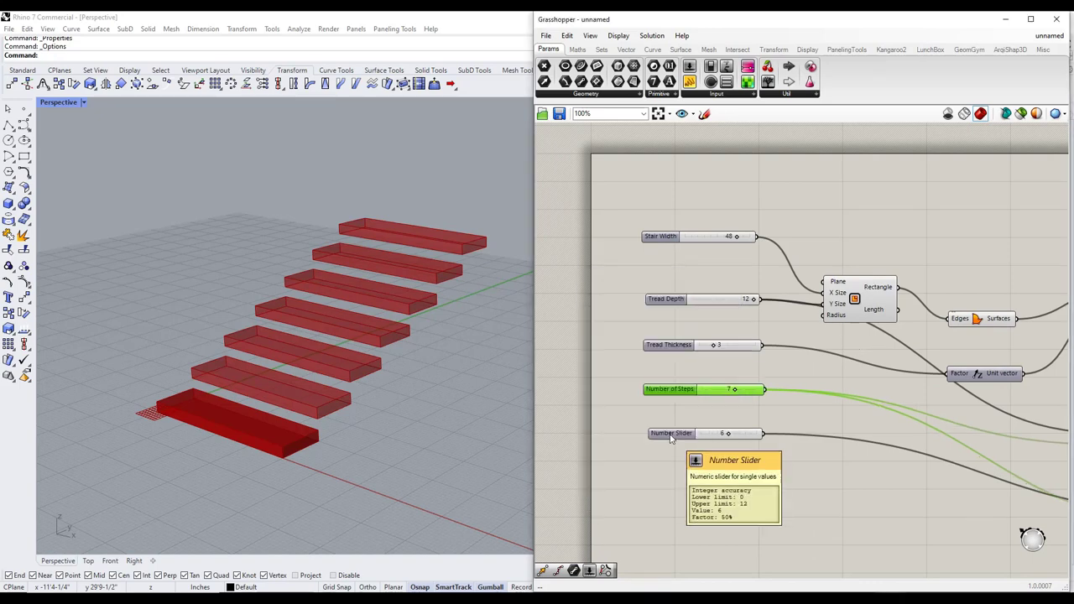
Step: Rename the slider feeding the second Series' Step input to "Riser Height"
{"action": "left_click", "coordinate": [666, 434]}
{"action": "double_click", "coordinate": [664, 435]}
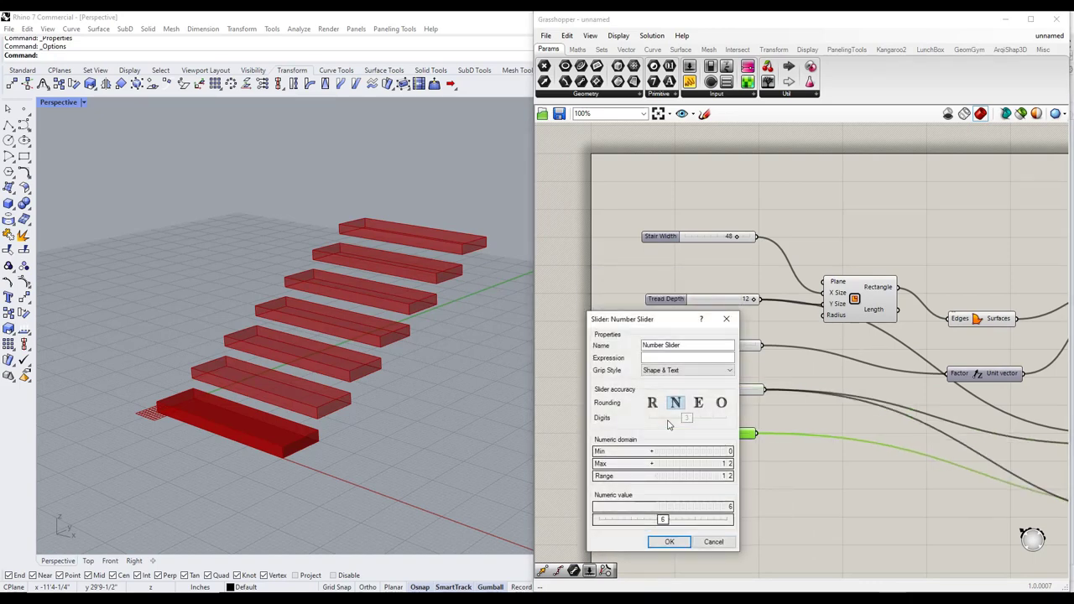
{"action": "triple_click", "coordinate": [678, 344]}
{"action": "type", "text": "Riser Height"}
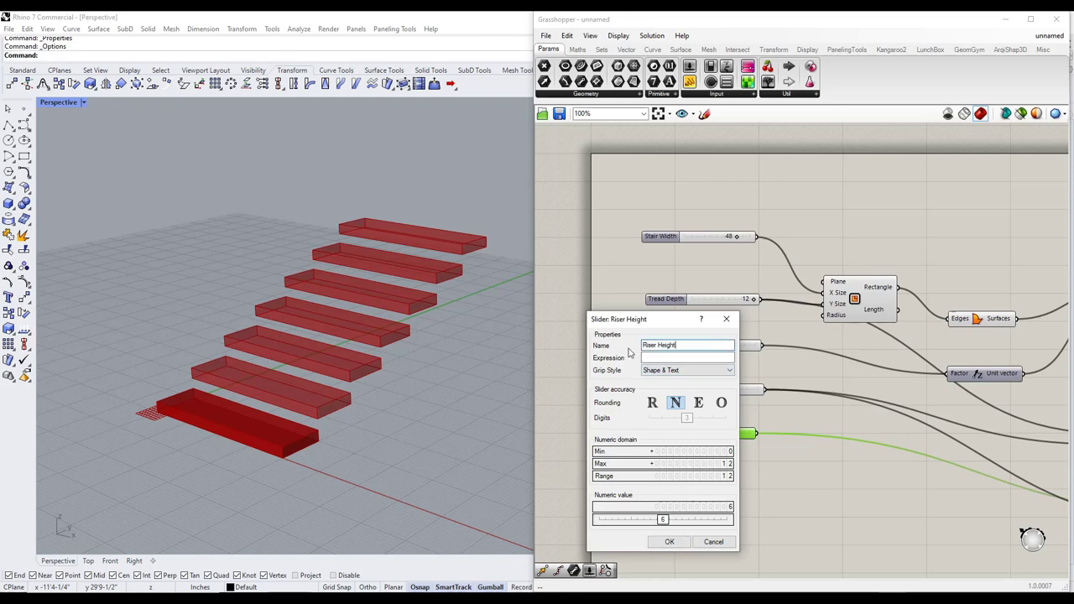
{"action": "left_click", "coordinate": [669, 541]}
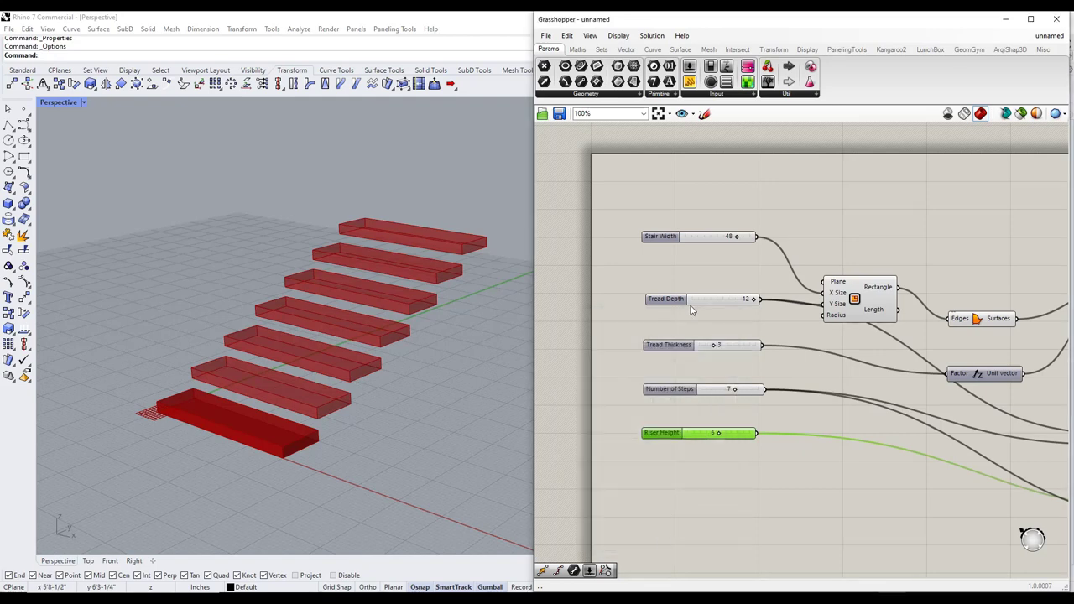
Step: Examine the staircase model and the complete component definition with its renamed sliders
{"action": "scroll", "coordinate": [289, 307], "scroll_direction": "down", "scroll_amount": 3}
{"action": "right_click_drag", "start_coordinate": [305, 321], "coordinate": [320, 299]}
{"action": "scroll", "coordinate": [361, 299], "scroll_direction": "up", "scroll_amount": 4}
{"action": "scroll", "coordinate": [382, 295], "scroll_direction": "down", "scroll_amount": 2}
{"action": "scroll", "coordinate": [706, 273], "scroll_direction": "down", "scroll_amount": 5}
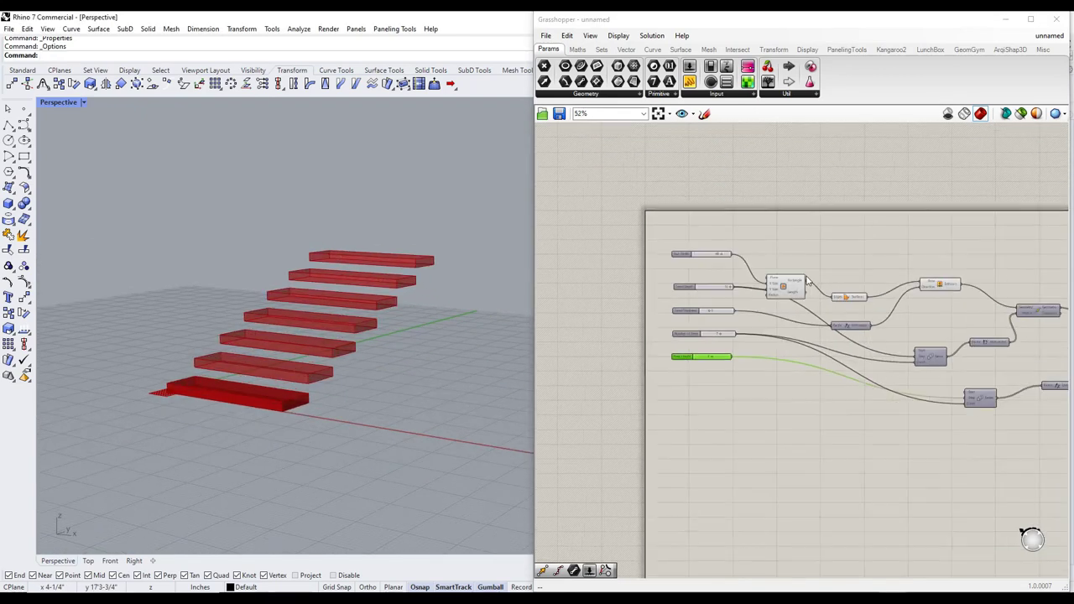
{"action": "middle_click", "coordinate": [936, 302]}
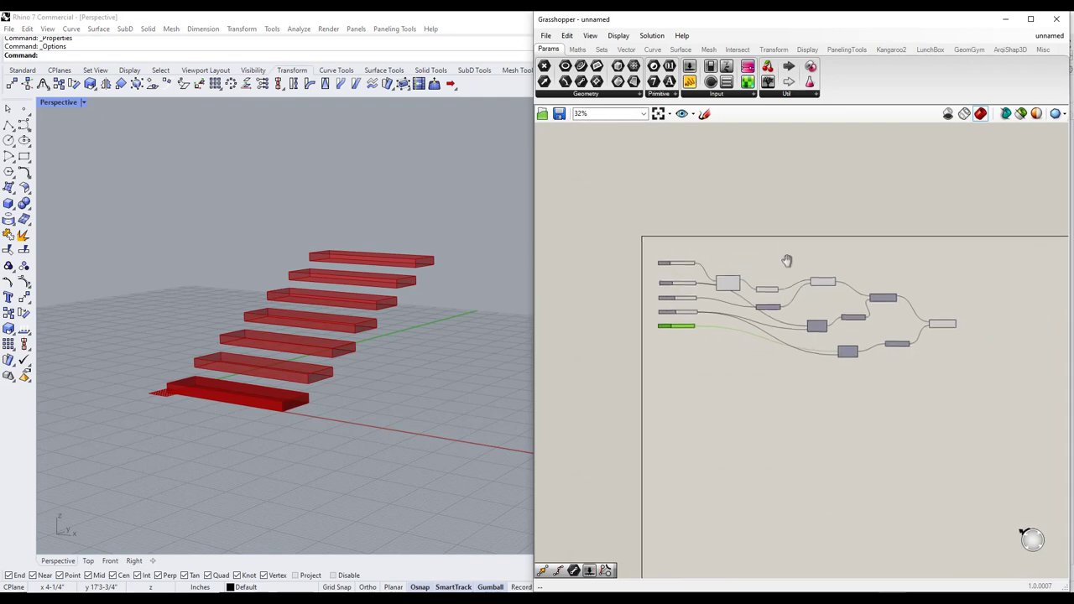
{"action": "scroll", "coordinate": [755, 302], "scroll_direction": "up", "scroll_amount": 5}
{"action": "scroll", "coordinate": [596, 337], "scroll_direction": "up", "scroll_amount": 2}
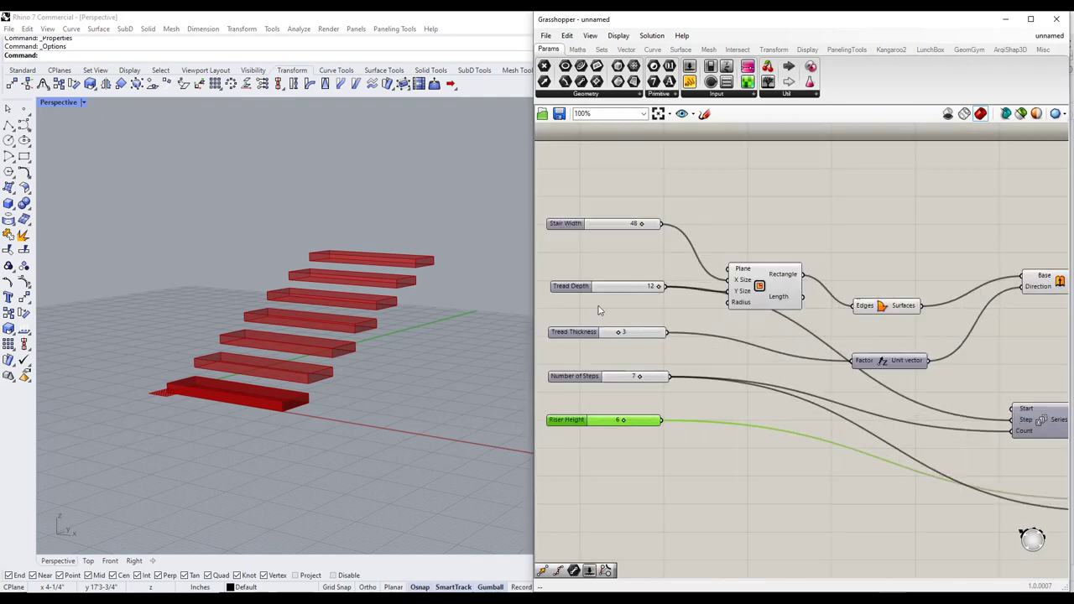